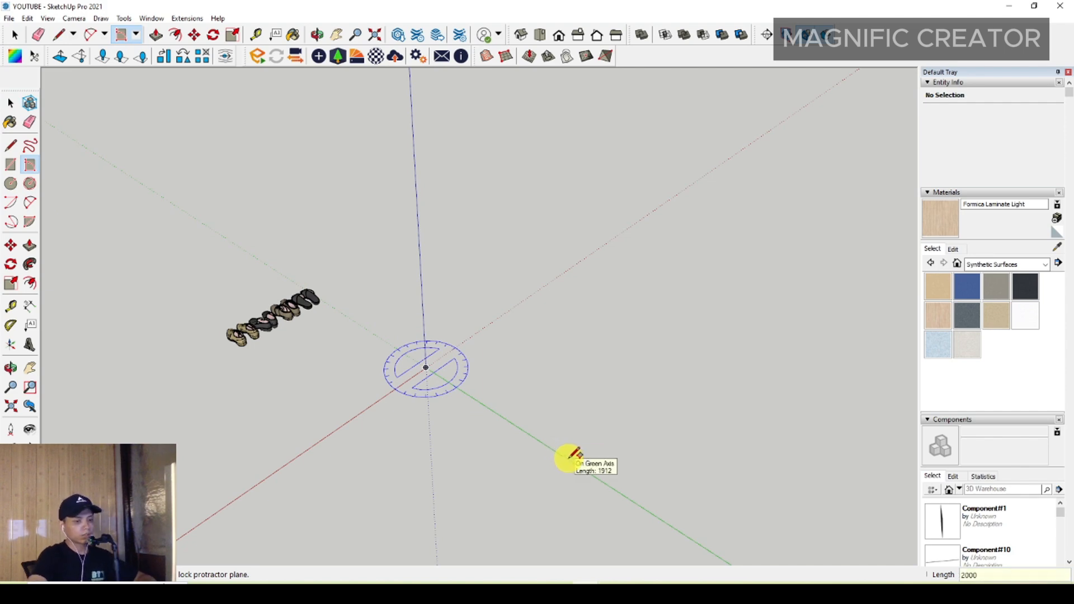
Draw a 2000 × 600 mm rectangle on the ground from the origin, with its long side along the green axis
click(571, 456)
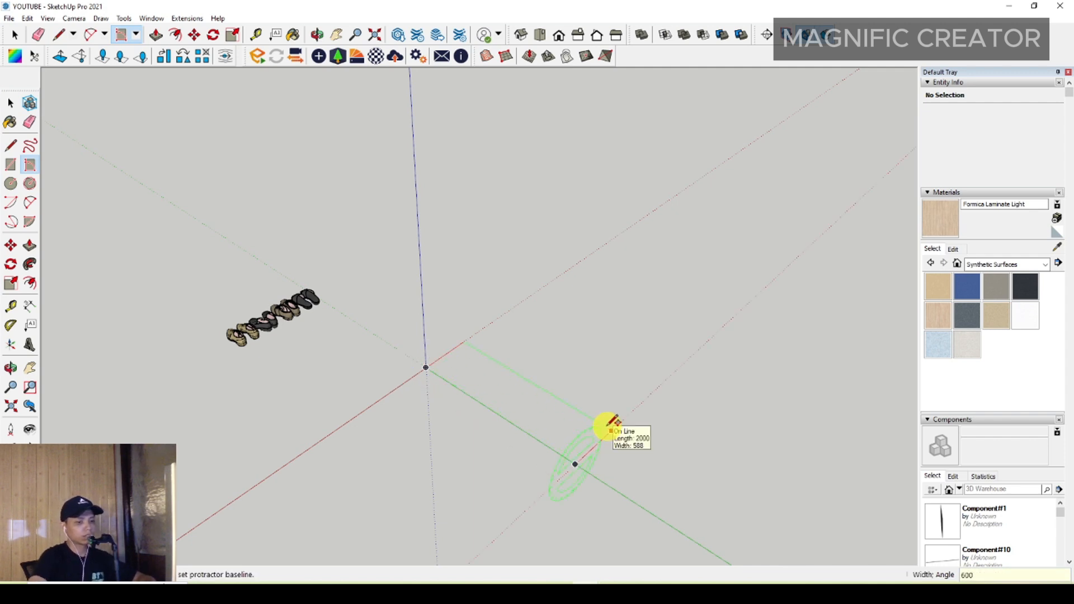
click(611, 426)
key(space)
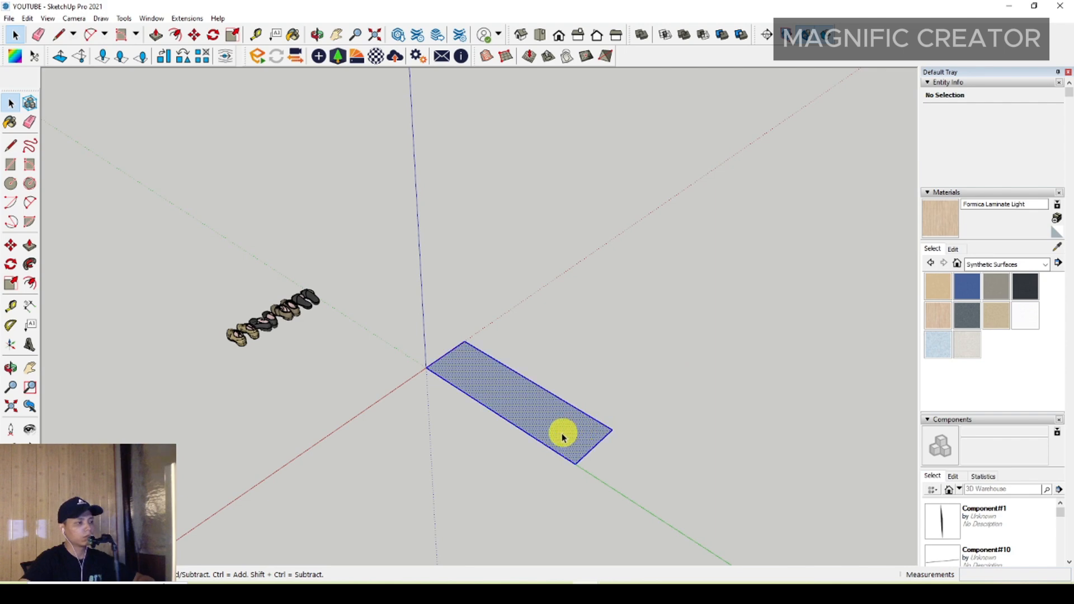
Extrude the base rectangle upward 3000 mm into a tall cabinet block
scroll(563, 437, up, 2)
shift+middle_drag(563, 438, 496, 414)
click(25, 254)
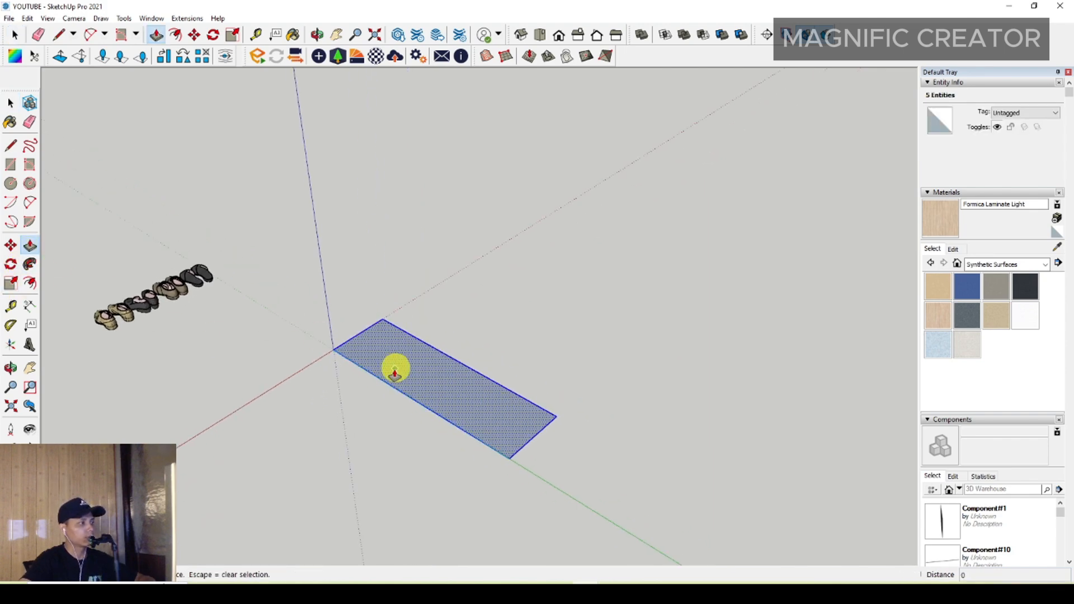
click(452, 392)
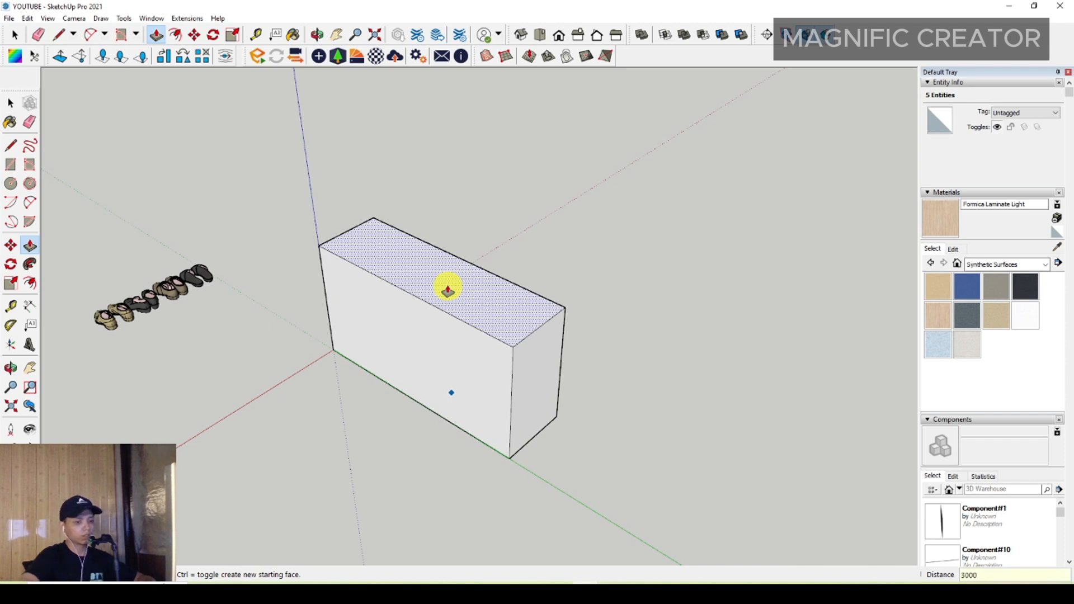
key(Return)
key(space)
Offset the edges of the block's large front face inward by 40 mm
scroll(487, 344, down, 3)
middle_drag(440, 339, 552, 322)
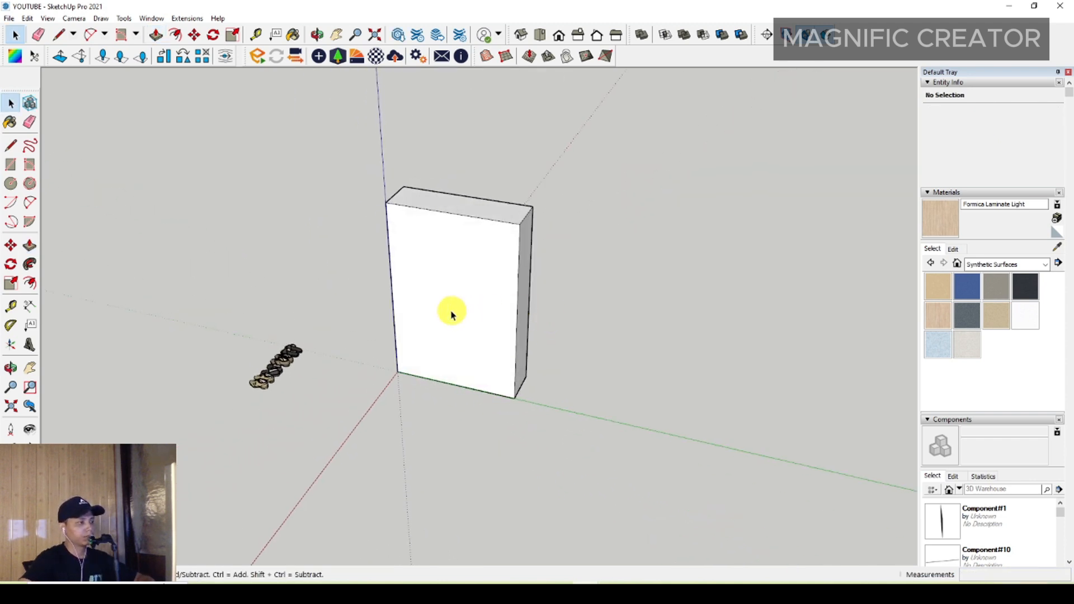
middle_drag(451, 314, 396, 358)
scroll(398, 279, up, 3)
click(388, 290)
scroll(389, 292, up, 3)
scroll(398, 328, down, 3)
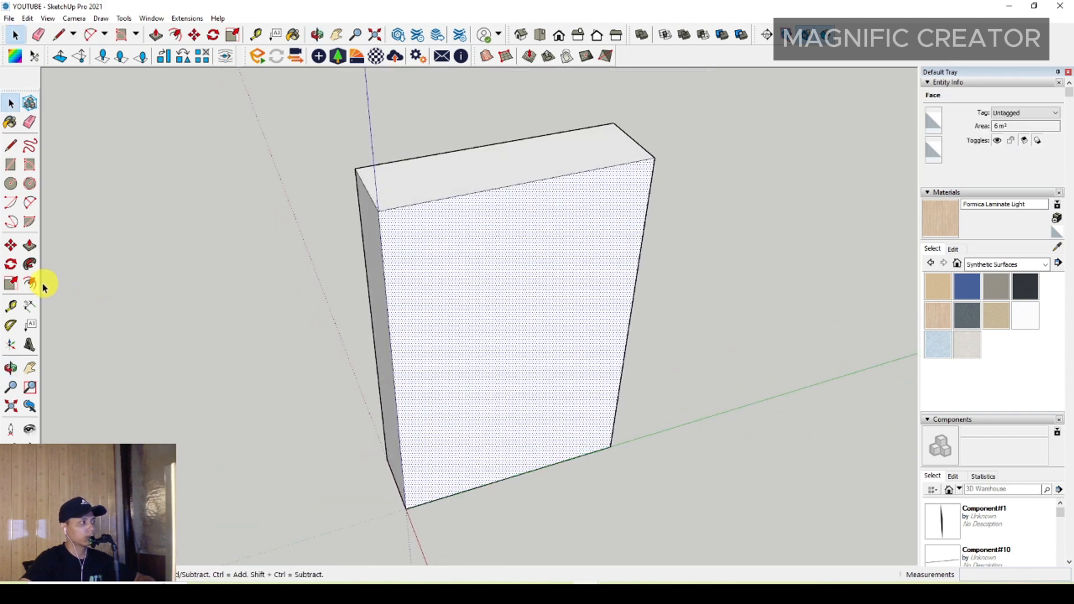
click(392, 334)
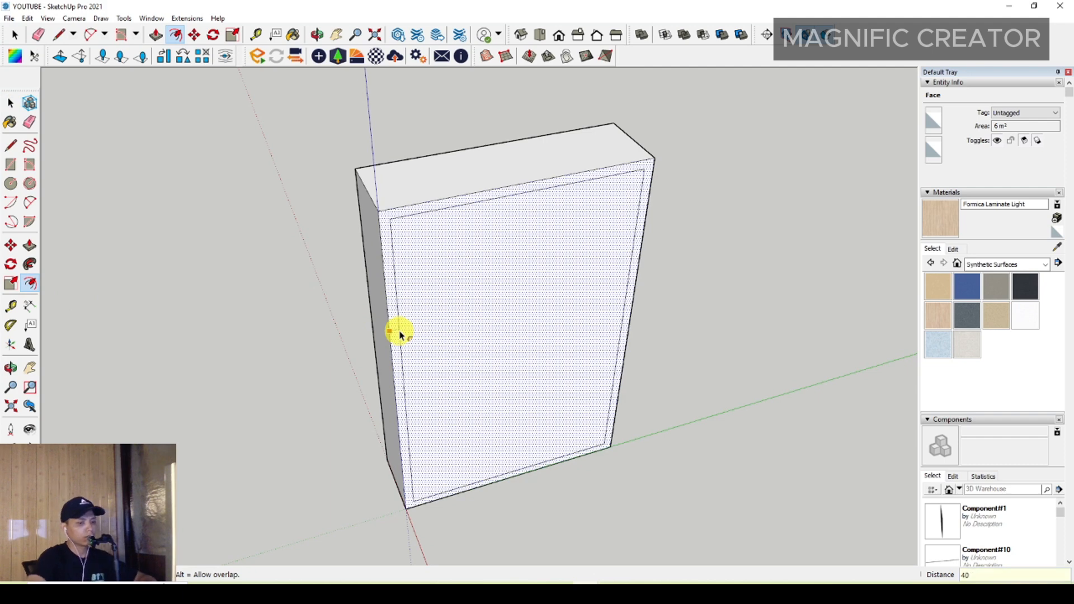
key(Return)
key(space)
Push the inner front face 550 mm into the block to hollow out the cabinet
click(447, 347)
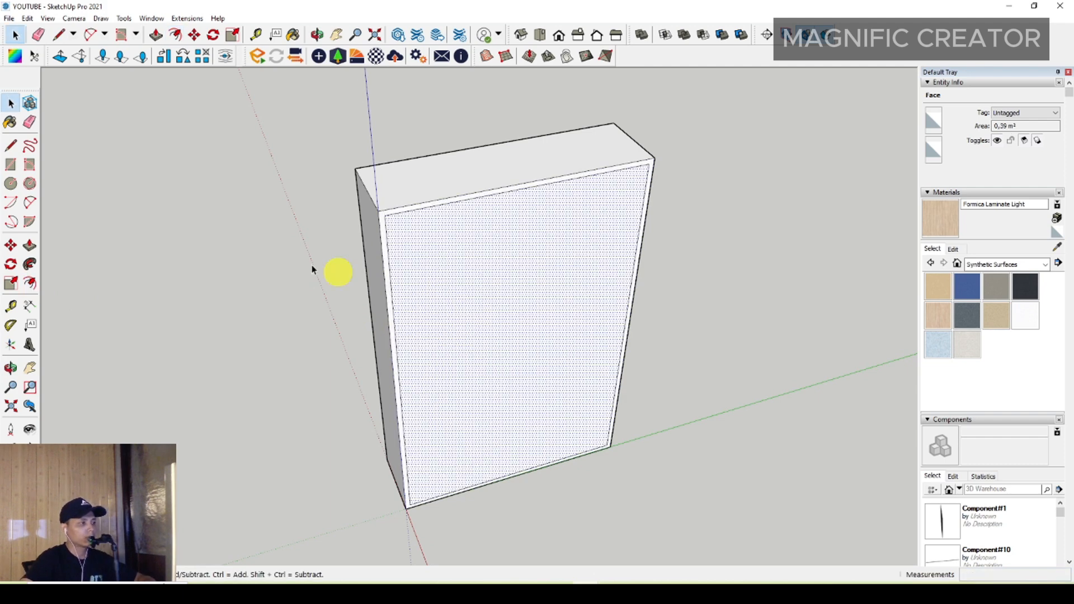
click(29, 247)
click(461, 285)
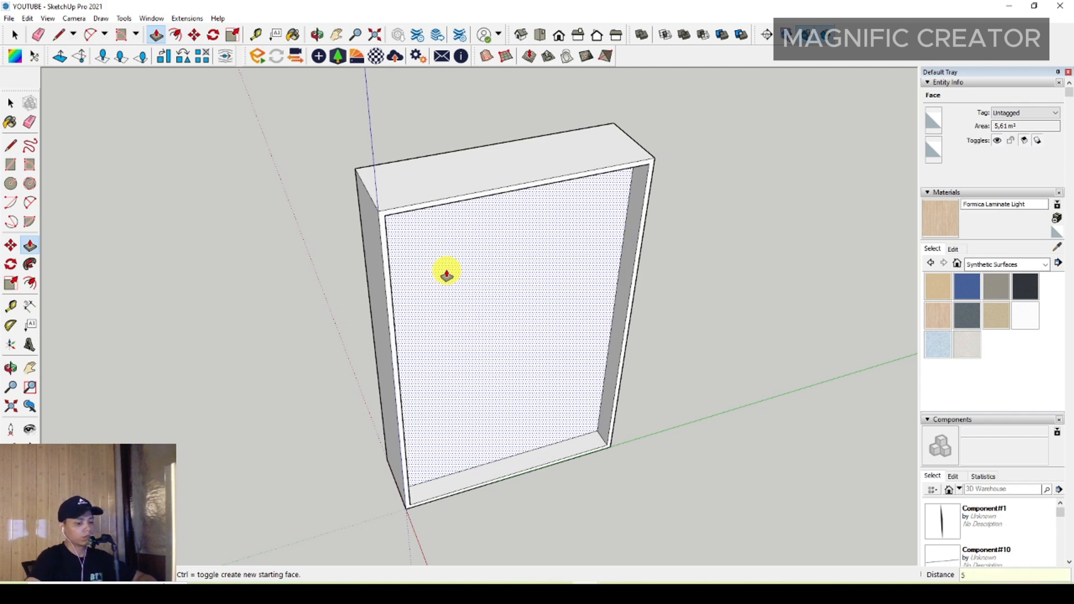
text(550)
key(Return)
key(space)
Make the whole hollow cabinet body a group
triple_click(583, 233)
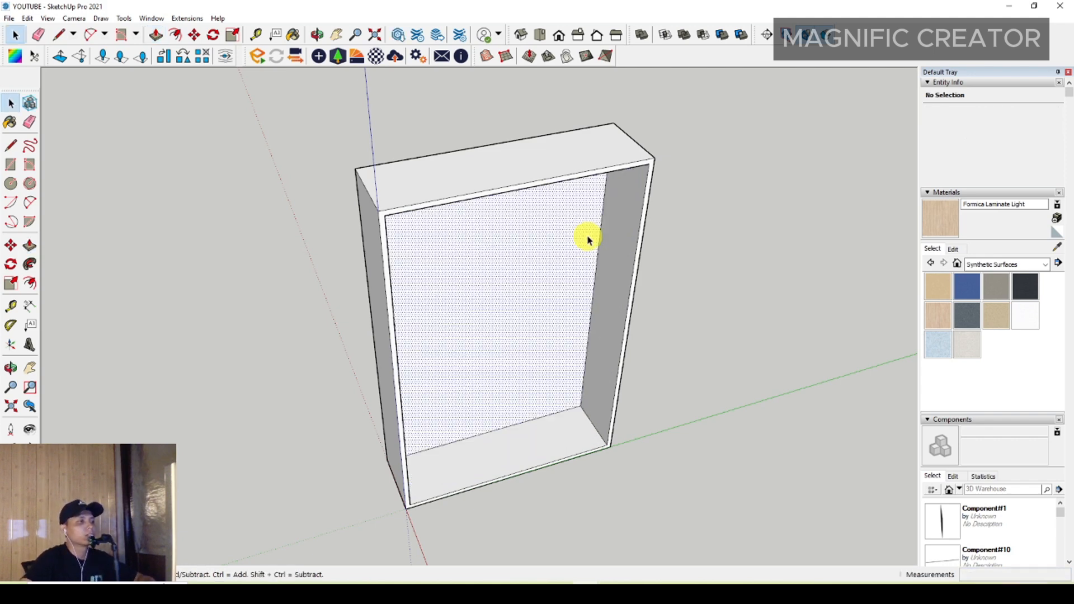
right_click(596, 247)
click(624, 333)
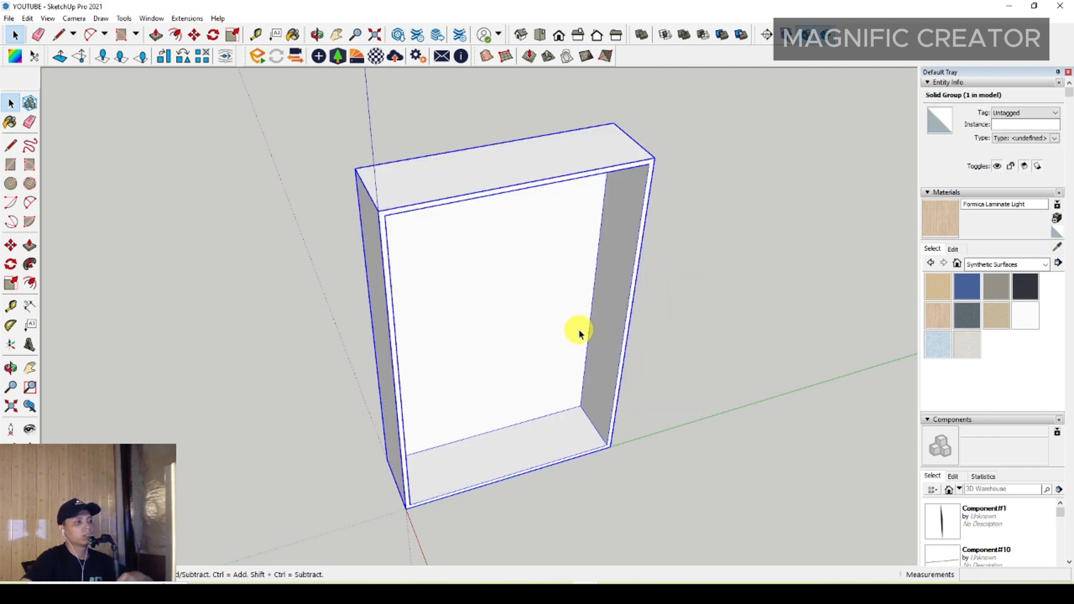
Draw a rectangle covering the cabinet's entire inner floor
middle_drag(581, 328, 508, 396)
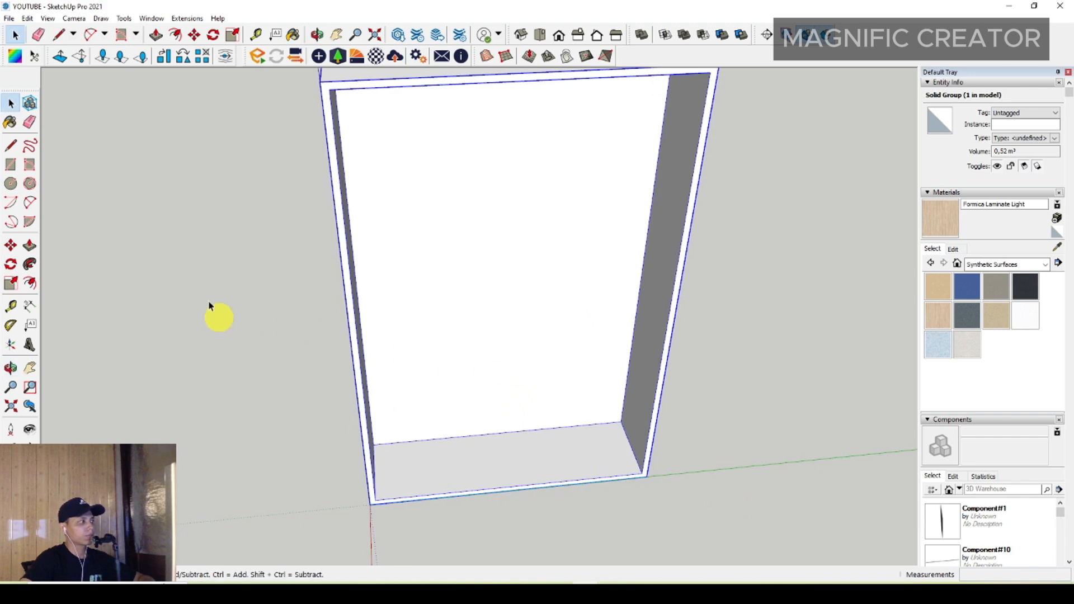
click(11, 164)
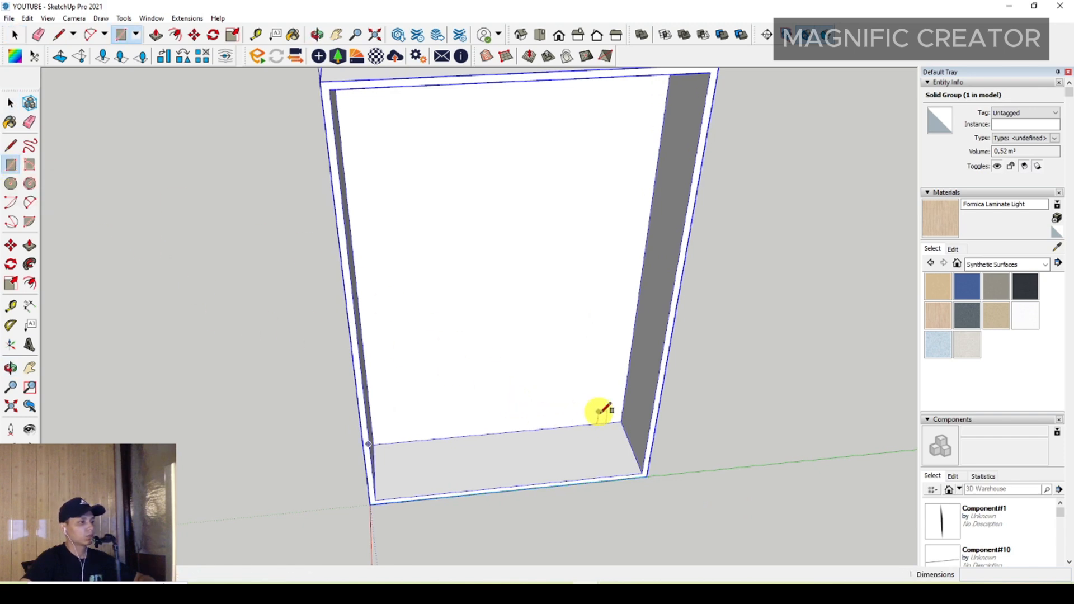
click(379, 442)
key(space)
scroll(586, 462, up, 5)
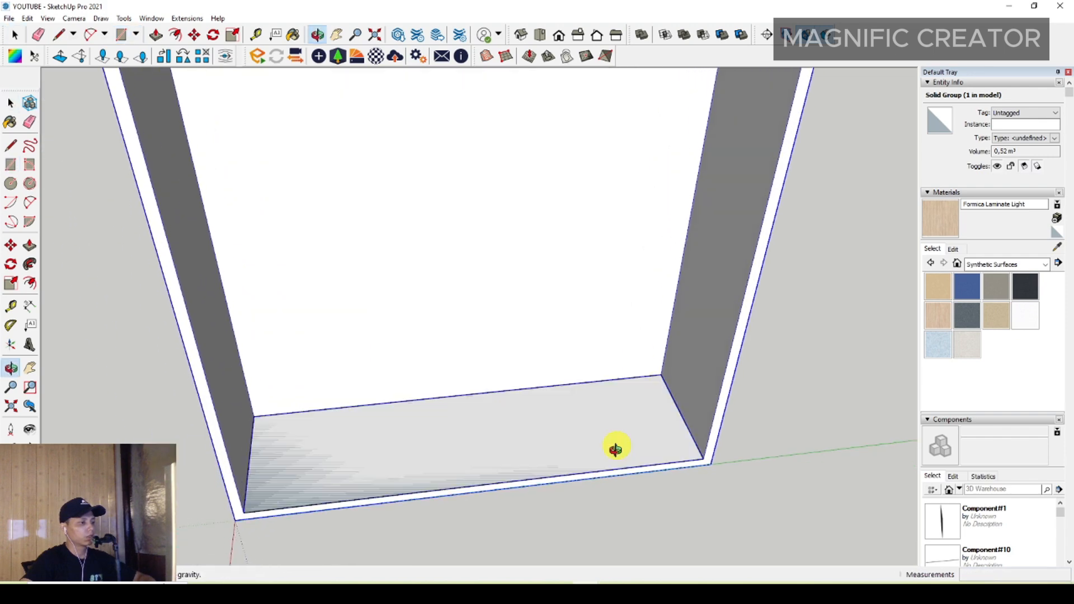
Extrude the floor rectangle upward 30 mm to form a shelf board
double_click(669, 405)
middle_drag(661, 426, 446, 340)
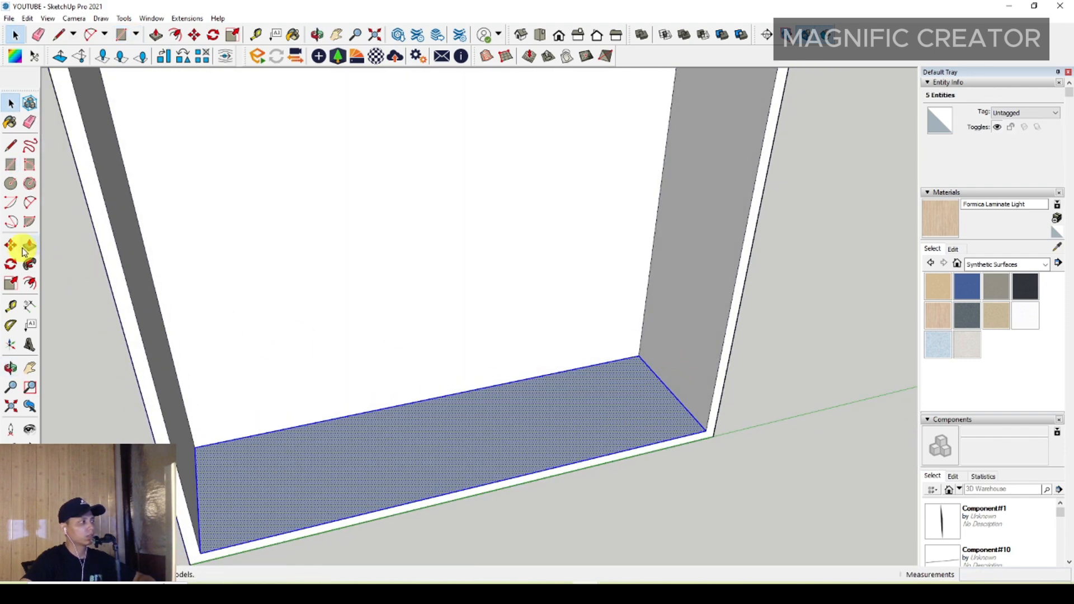
scroll(623, 374, up, 1)
click(670, 390)
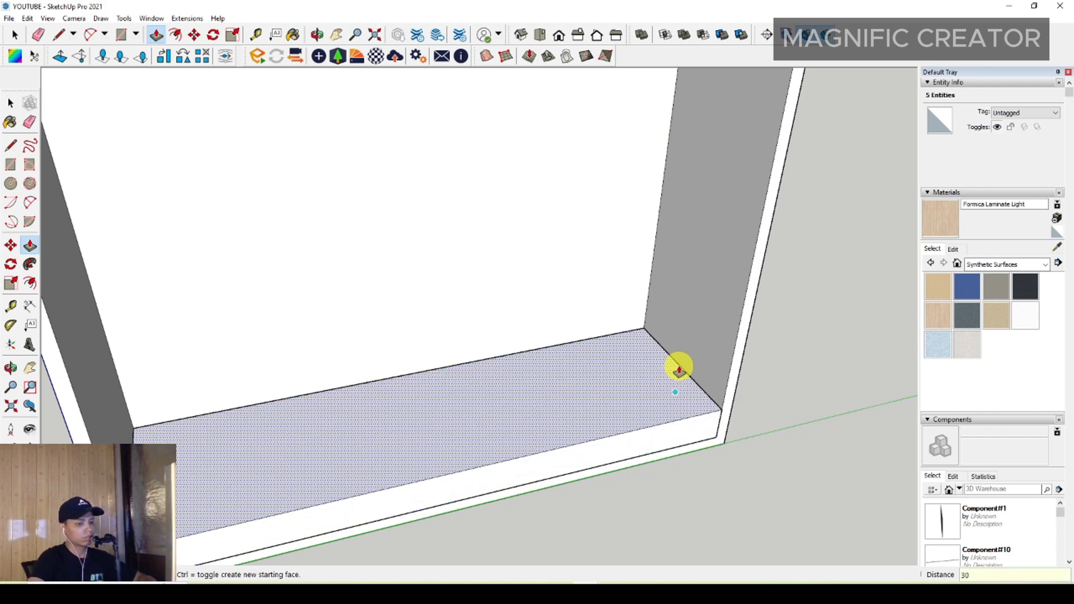
click(678, 369)
key(space)
Make the shelf board on the cabinet floor a separate group
triple_click(659, 398)
right_click(660, 398)
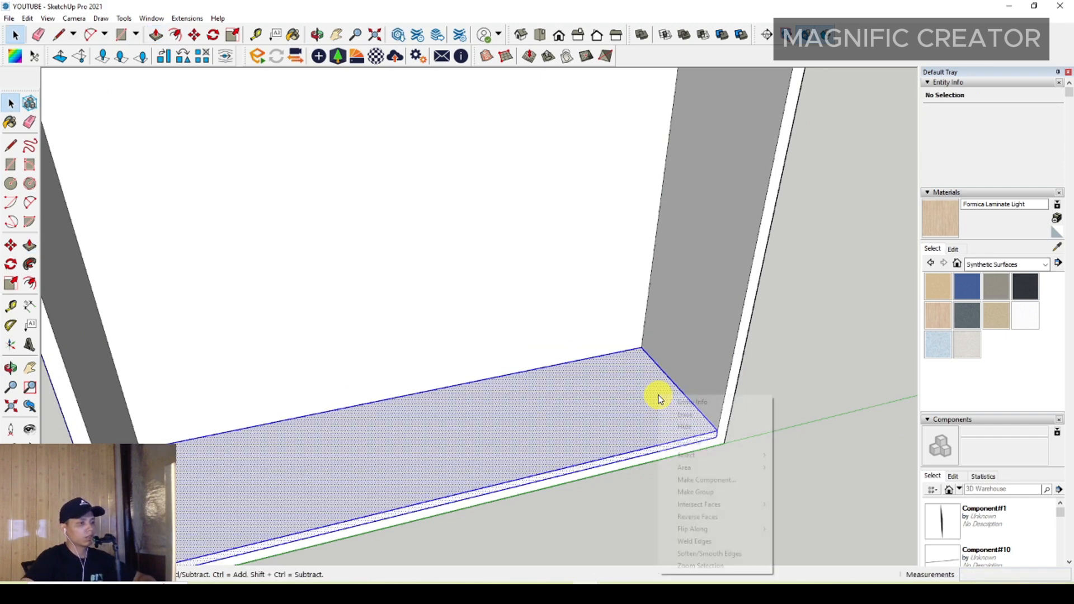
click(695, 492)
Move the shelf board straight up 400 mm inside the cabinet
middle_drag(683, 484, 258, 361)
key(m)
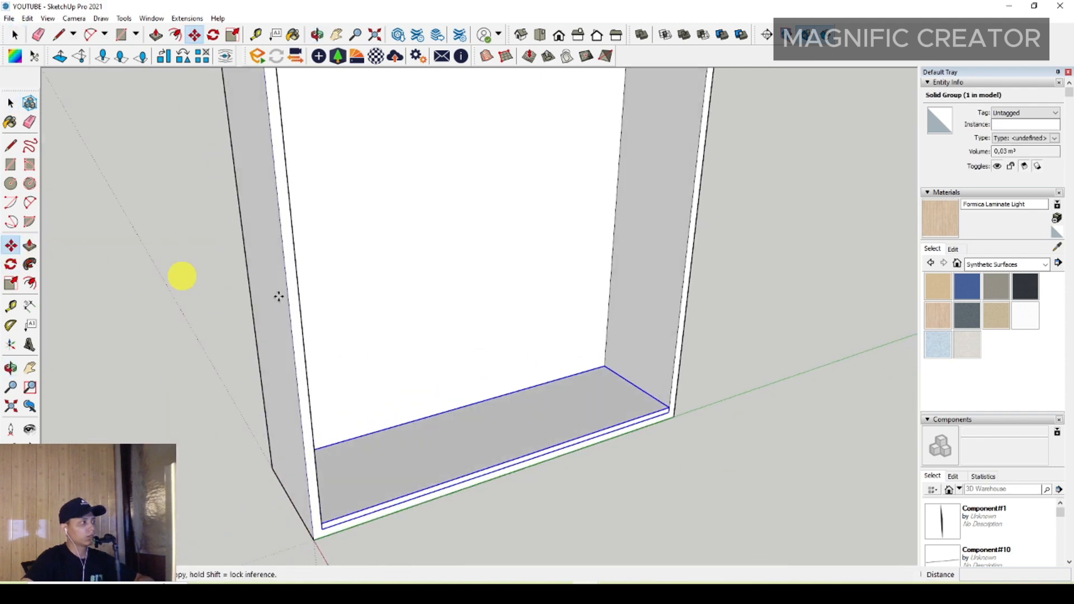
scroll(647, 396, up, 3)
click(652, 394)
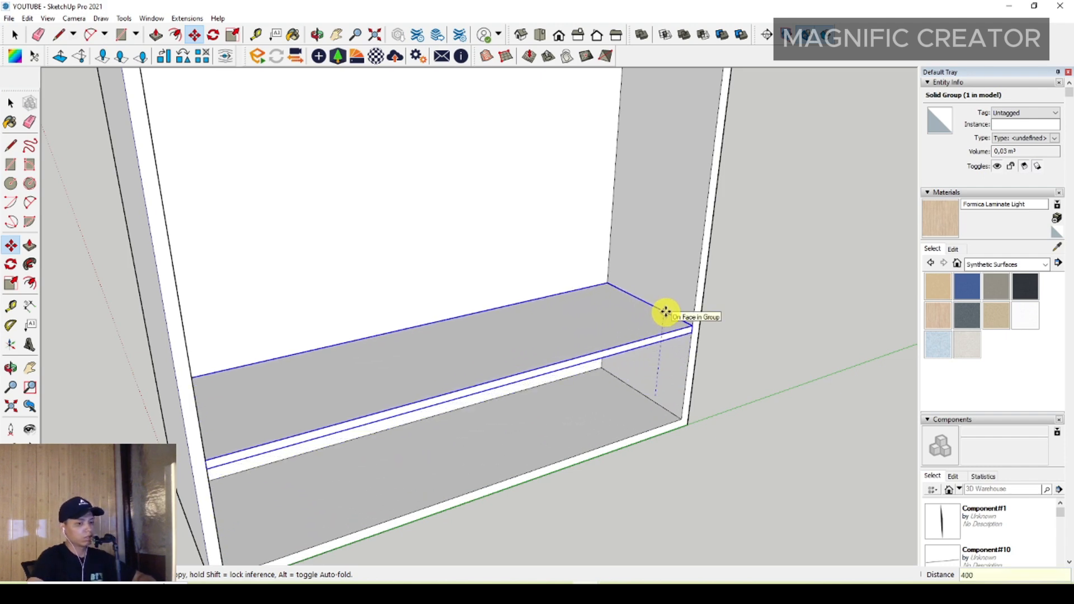
key(Return)
Copy the lower shelf straight up to make a second shelf in the upper part of the cabinet
scroll(617, 351, down, 3)
shift+middle_drag(616, 351, 611, 414)
scroll(616, 419, up, 1)
click(622, 424)
key(ctrl)
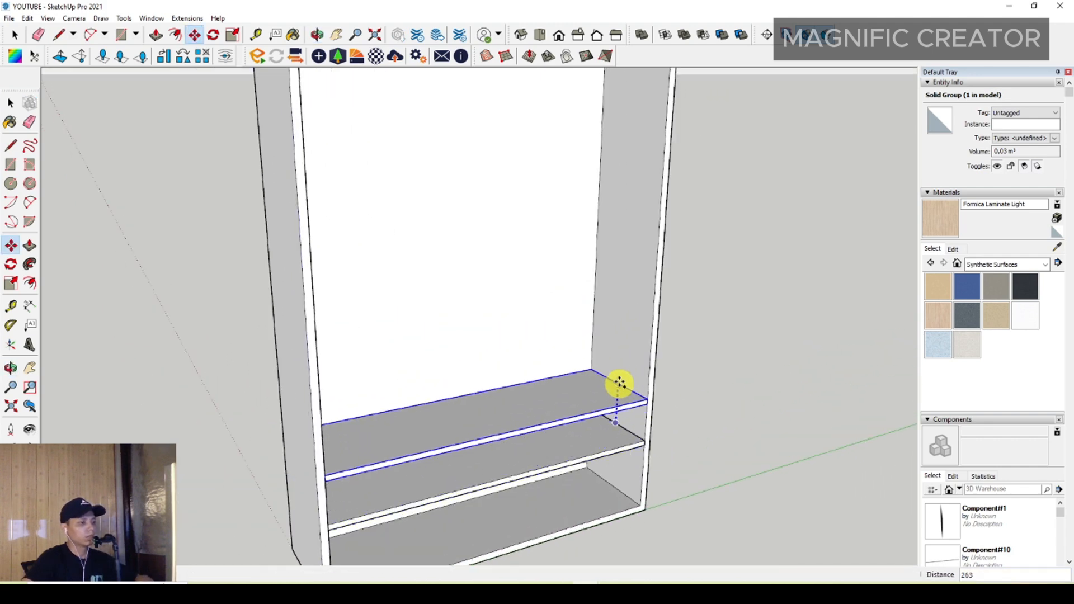
scroll(618, 306, down, 3)
mouse_move(616, 276)
shift+middle_down()
mouse_move(614, 259)
mouse_move(614, 290)
shift+middle_up()
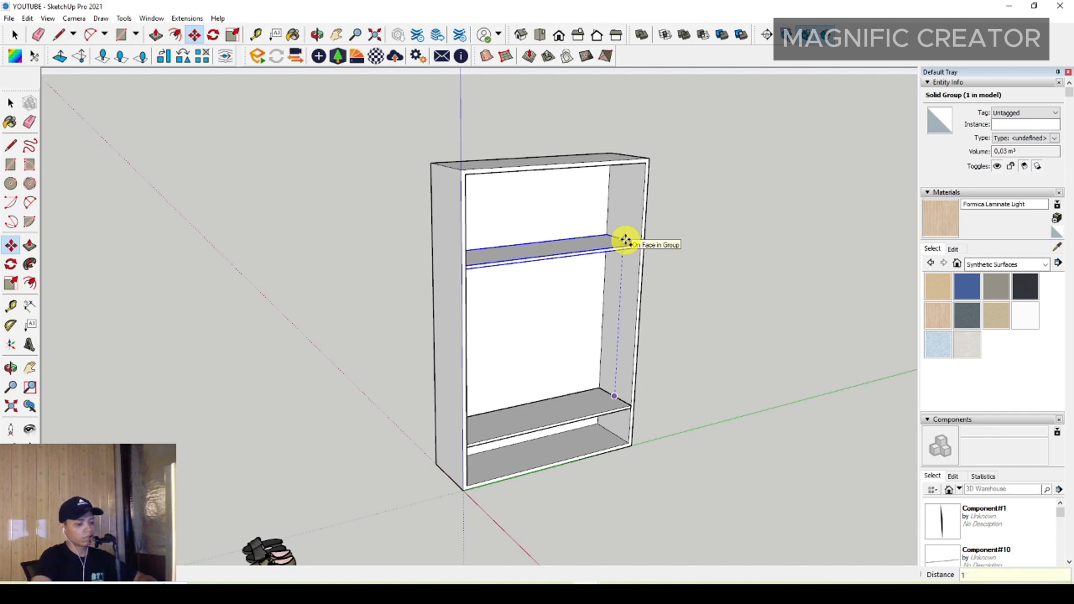
click(624, 239)
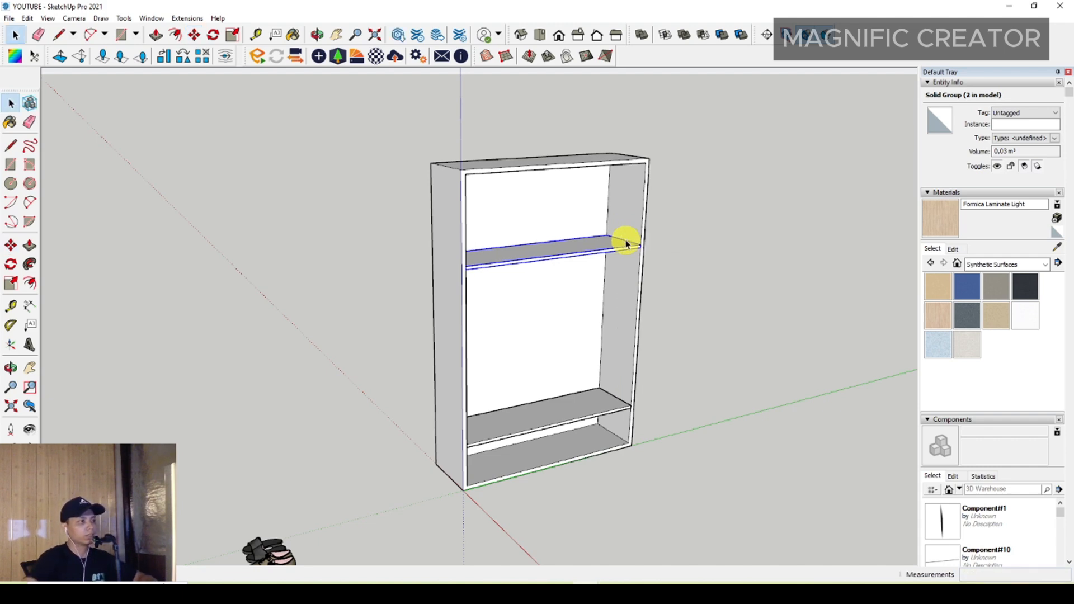
middle_drag(623, 239, 714, 292)
key(space)
Draw a full-height rectangle over the cabinet's inner side wall at the end farther from the origin
scroll(542, 364, up, 3)
scroll(372, 328, up, 2)
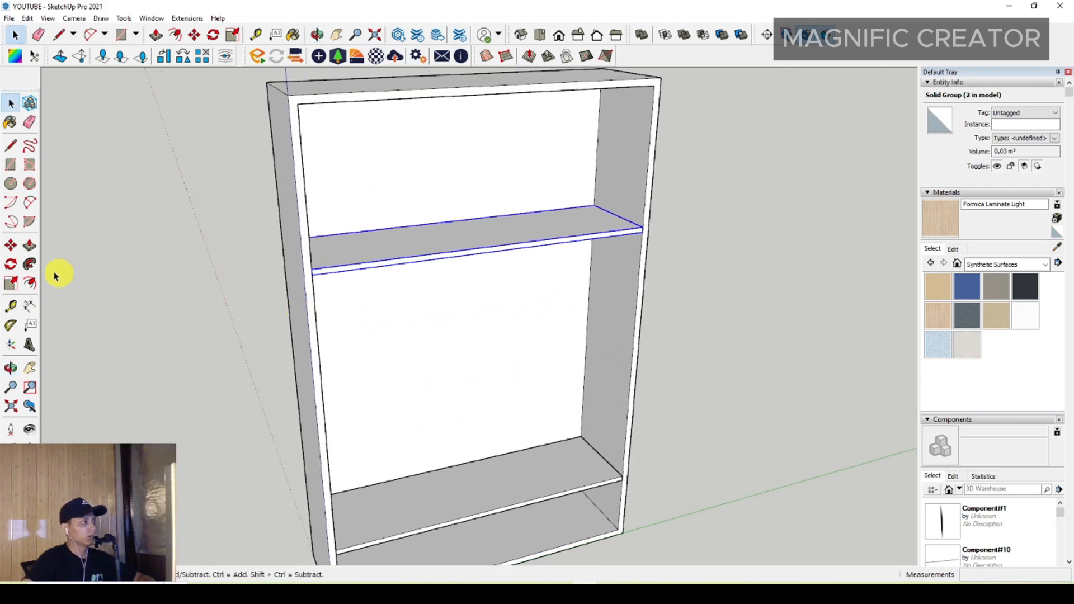
click(10, 164)
scroll(615, 514, up, 2)
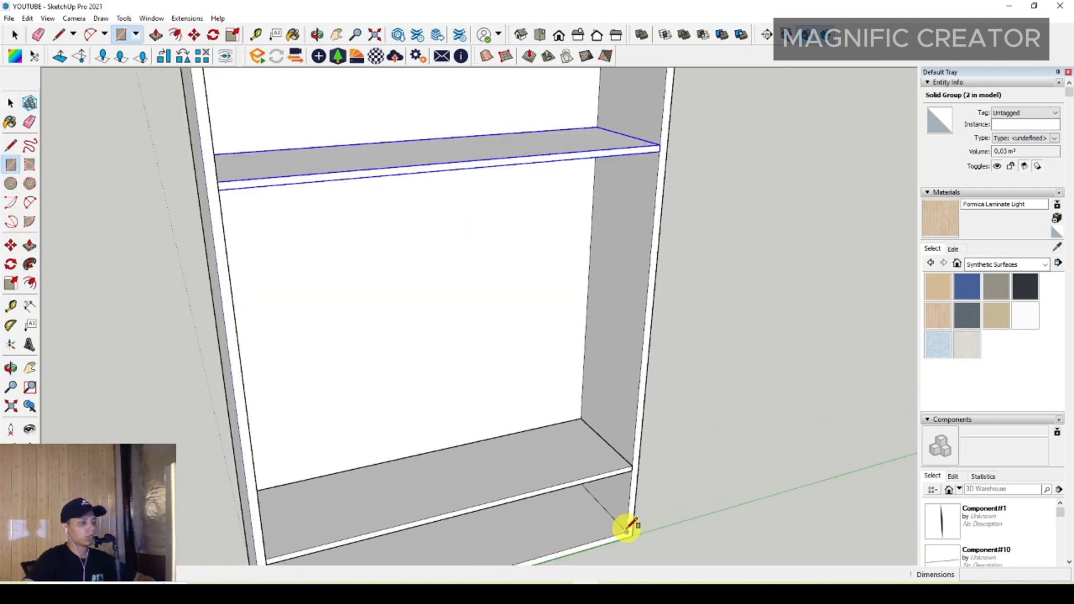
click(626, 529)
scroll(587, 338, down, 2)
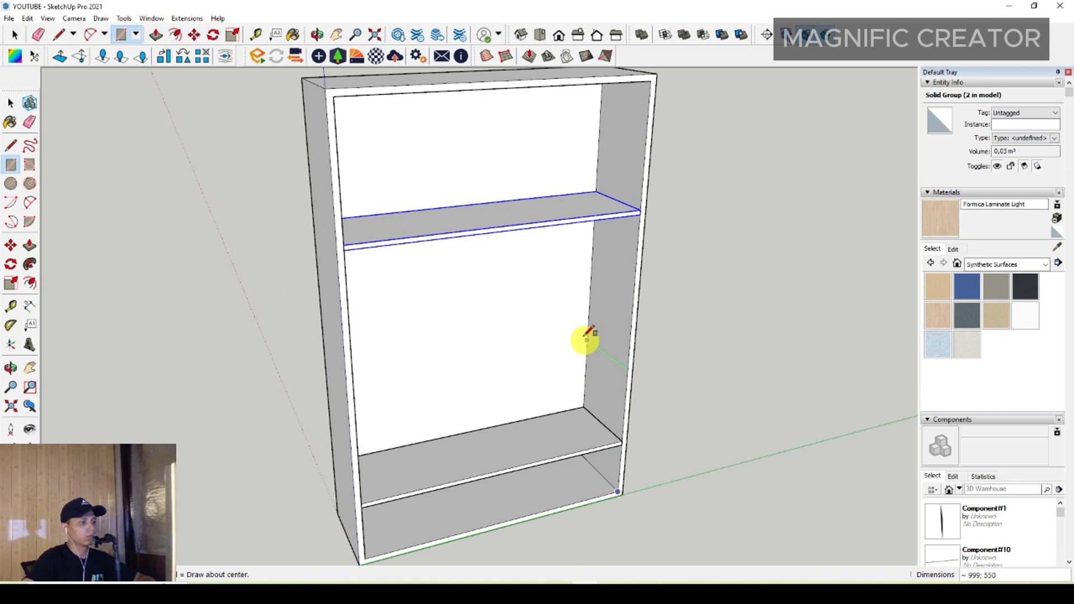
click(652, 82)
key(space)
scroll(649, 140, up, 1)
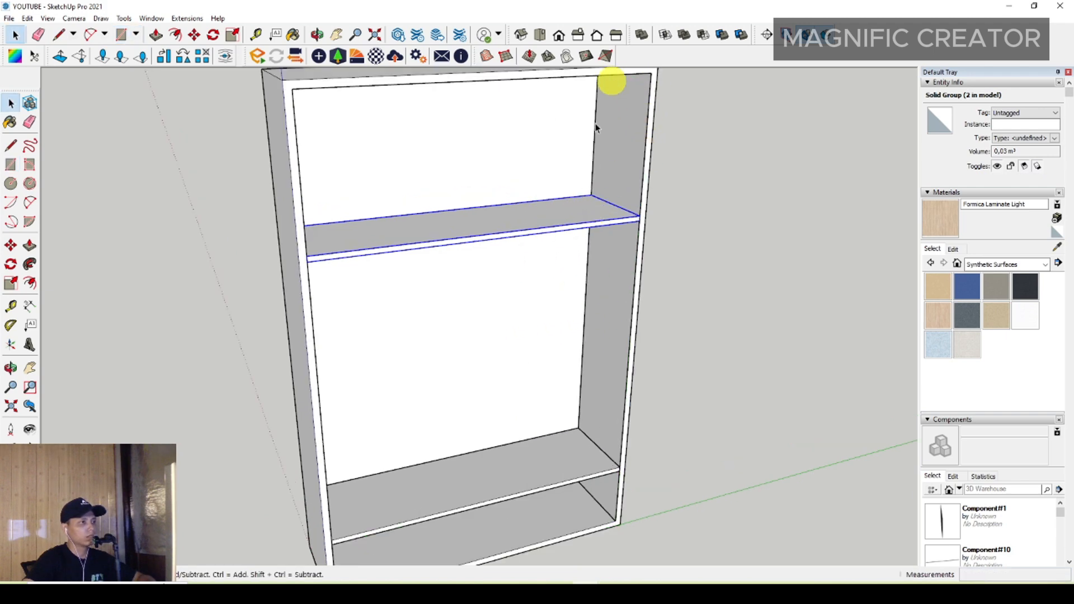
Extrude the side-wall rectangle inward to form a thin full-height vertical panel
double_click(635, 262)
scroll(587, 400, down, 2)
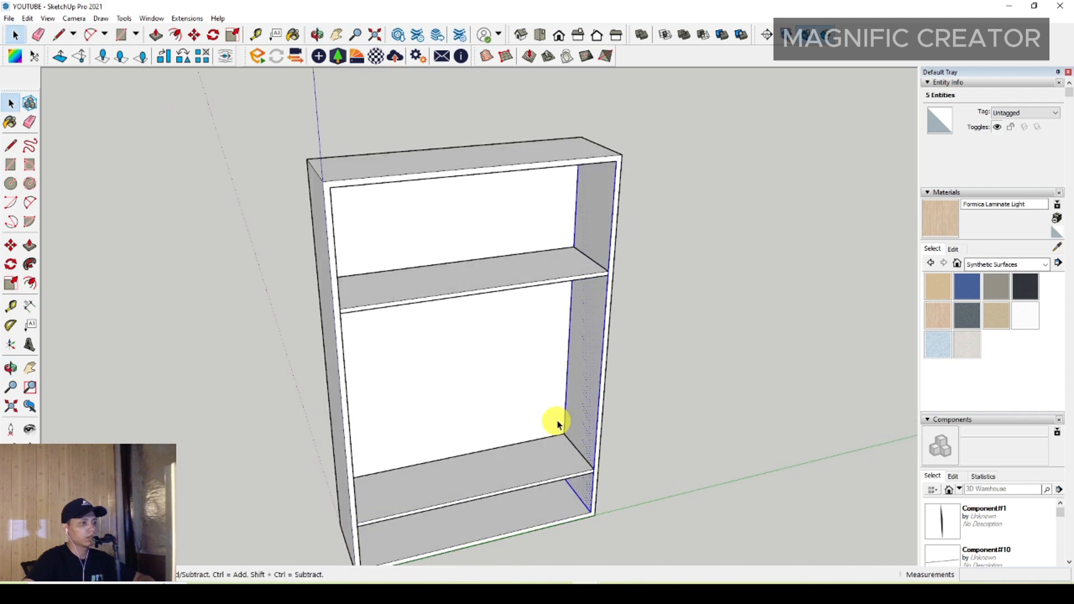
scroll(556, 422, up, 4)
click(30, 246)
scroll(588, 355, up, 2)
click(585, 351)
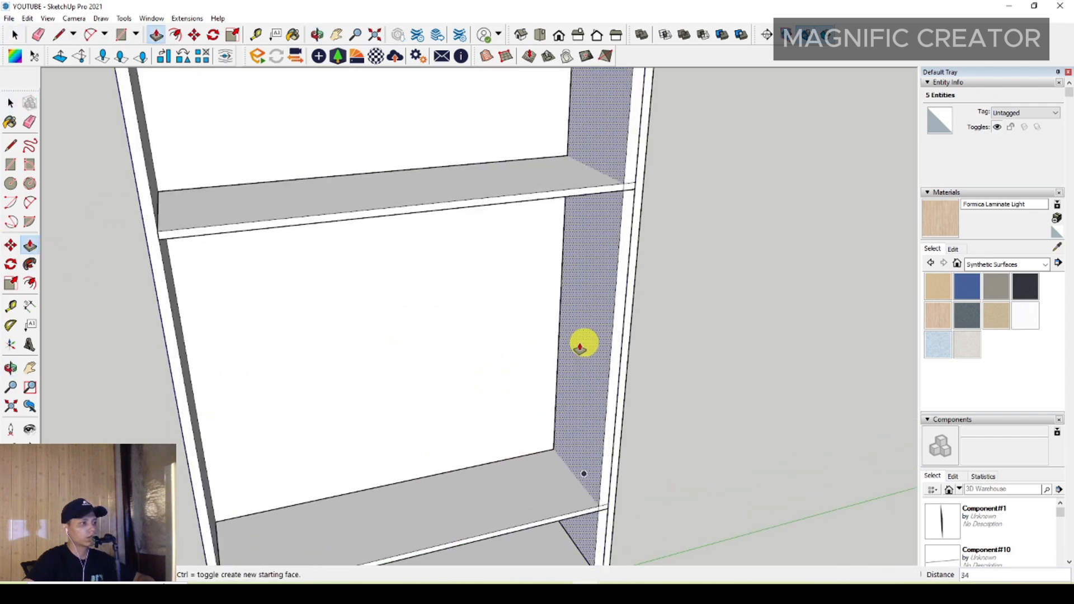
click(574, 349)
key(space)
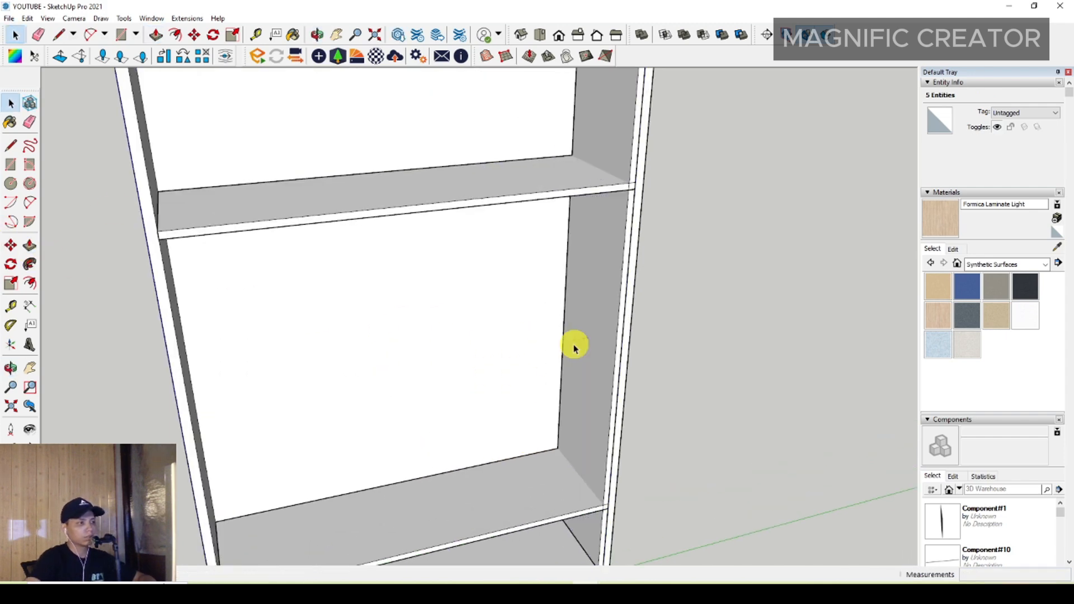
Group the vertical side panel and turn it into a component with the default settings
triple_click(592, 290)
right_click(595, 289)
click(637, 386)
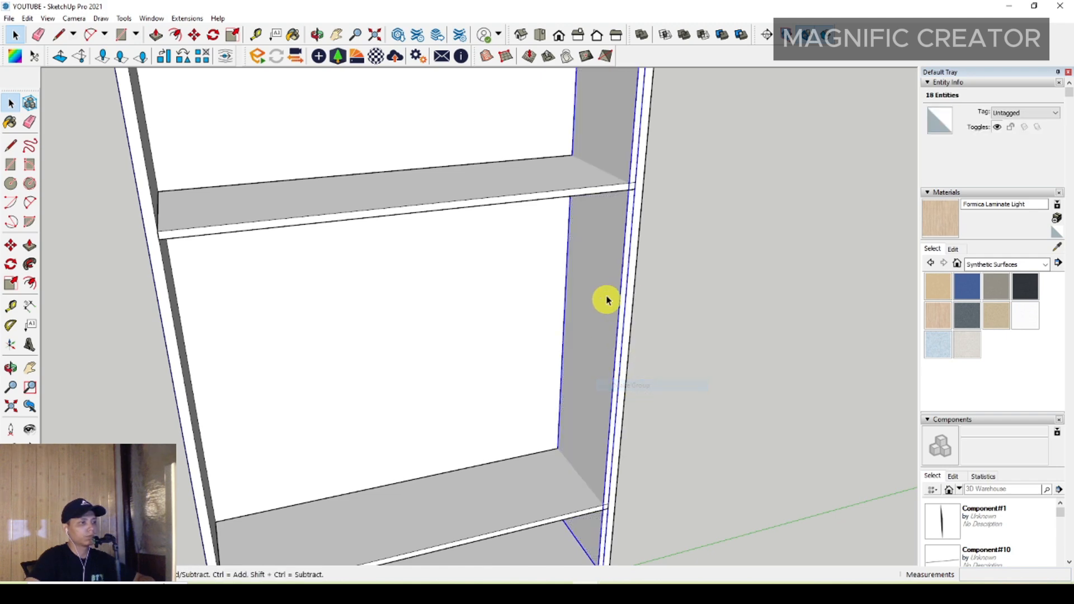
right_click(607, 295)
click(638, 391)
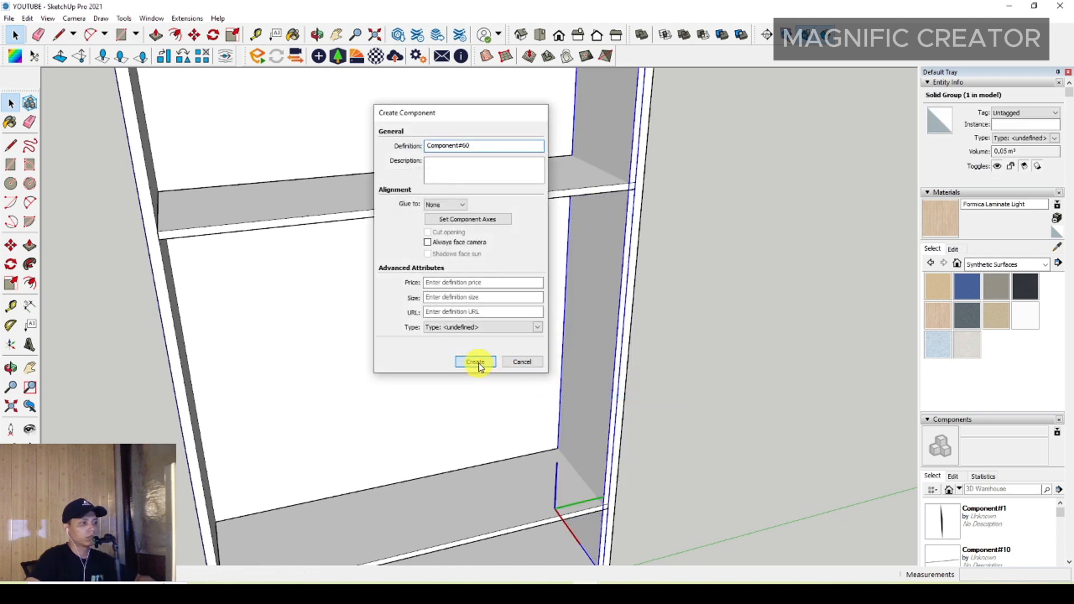
click(476, 362)
Copy the vertical panel 1890 mm to the opposite inner wall and divide the span with copies into four equal bays
scroll(556, 347, down, 5)
scroll(576, 446, up, 6)
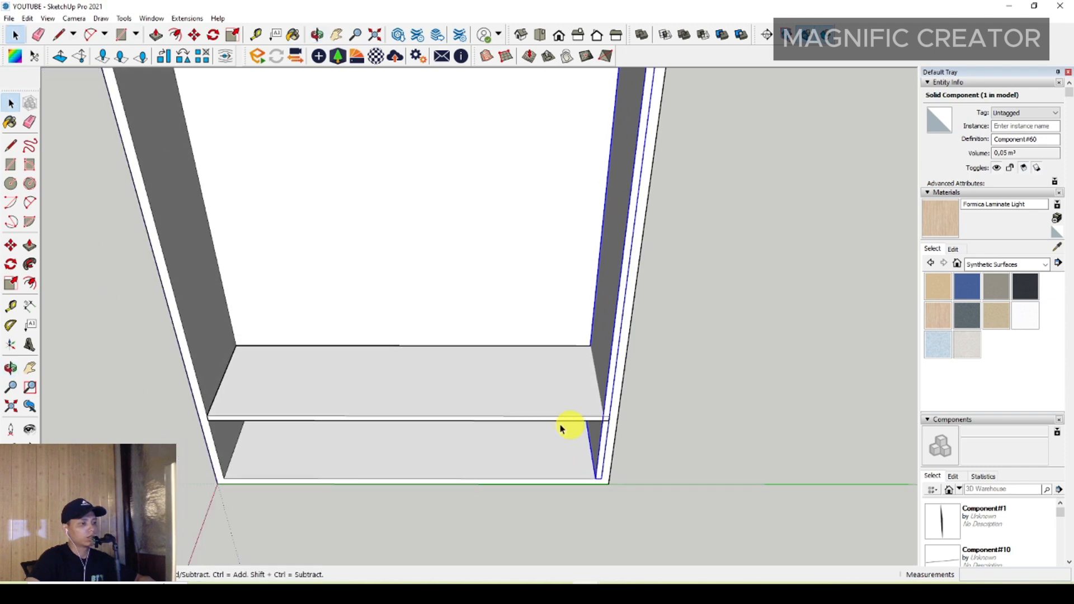
click(10, 250)
scroll(592, 476, up, 2)
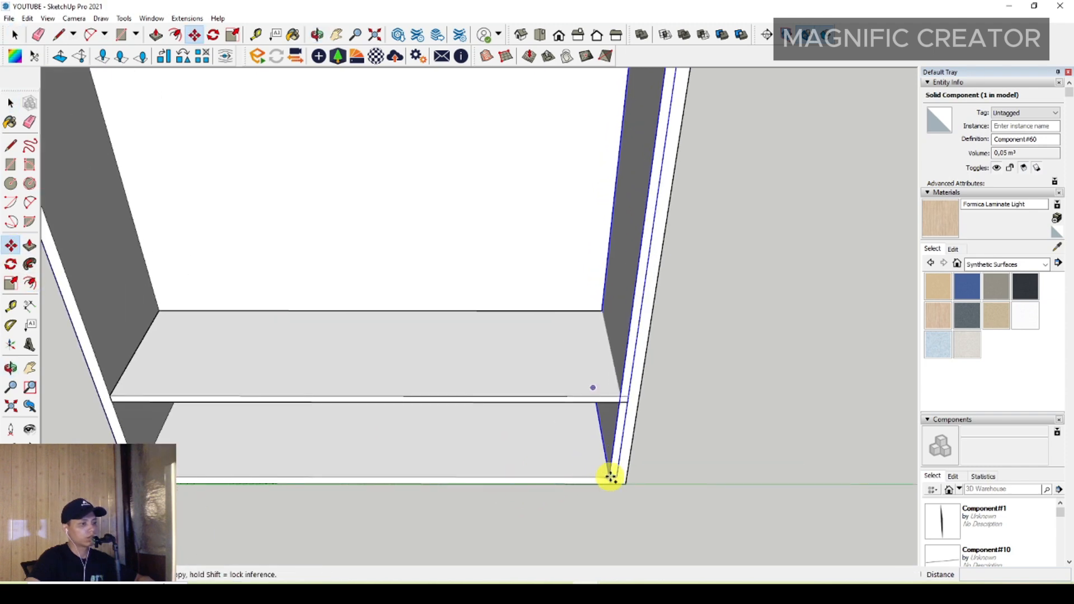
click(610, 478)
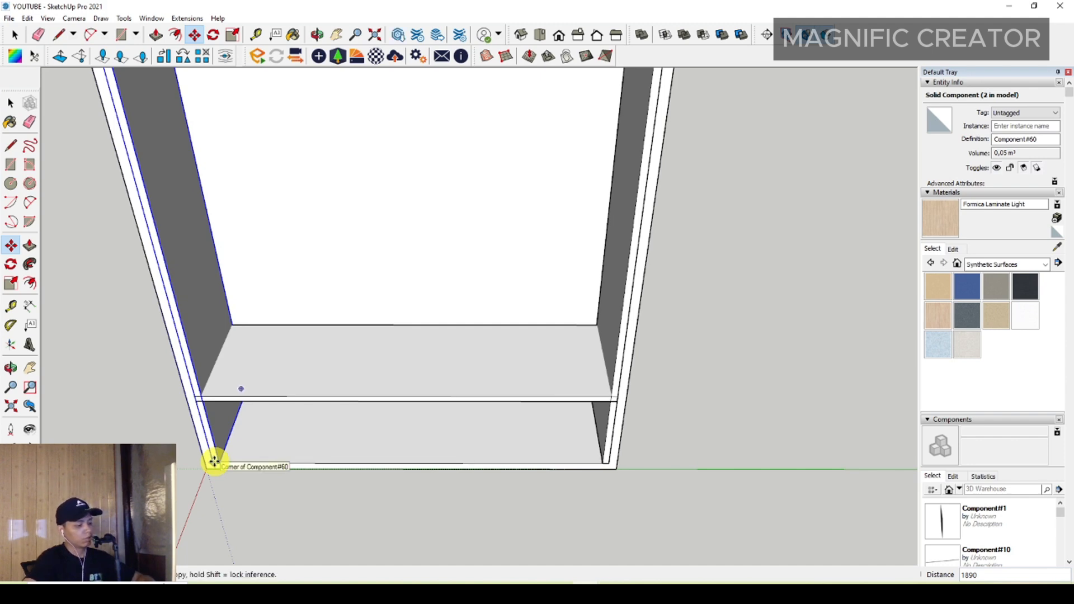
key(Return)
key(space)
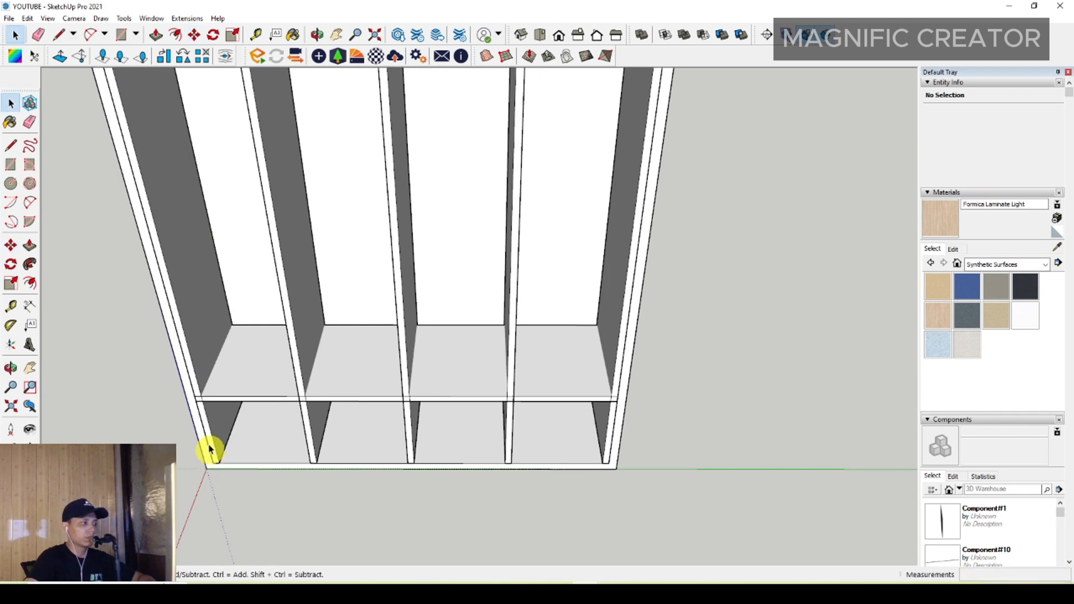
Erase the two outermost vertical panels that stand against the cabinet's side walls
click(212, 445)
ctrl+click(612, 412)
right_click(612, 412)
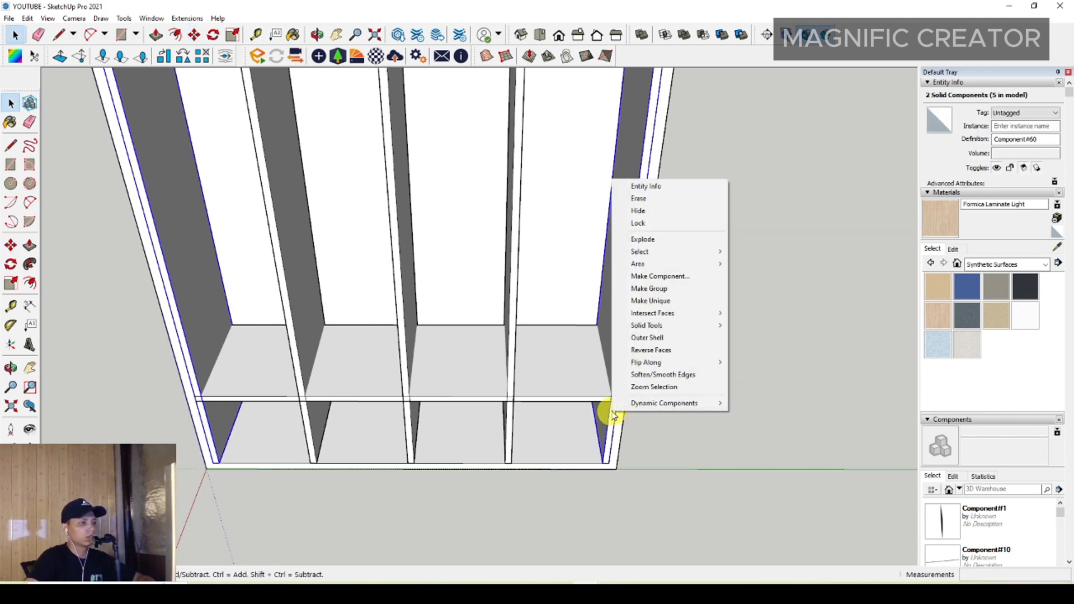
click(642, 200)
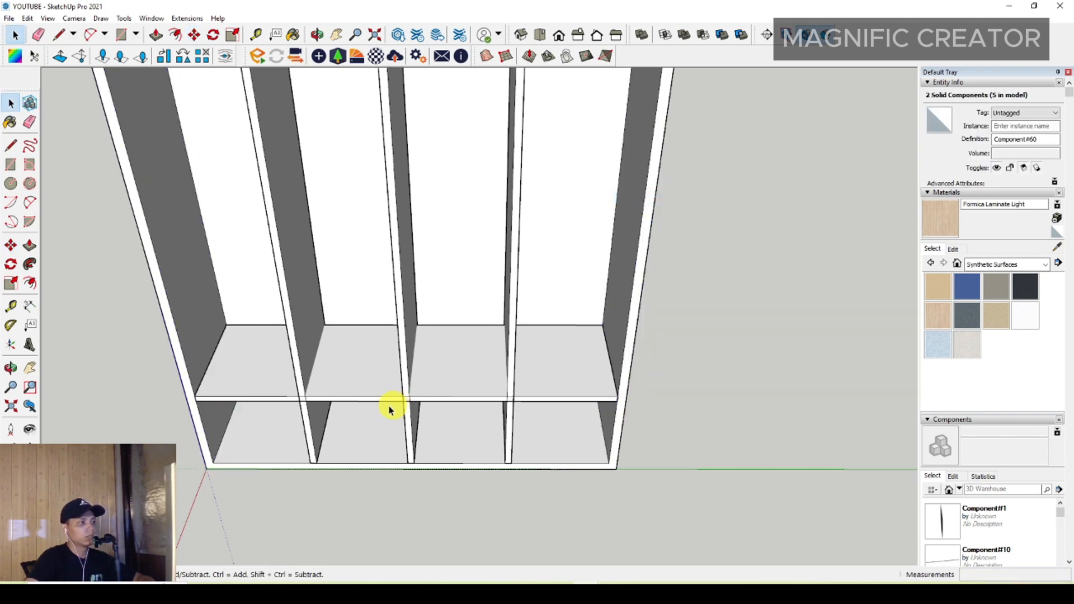
Make the middle vertical divider a unique component, separate from the other two dividers
mouse_move(391, 408)
middle_down()
mouse_move(478, 408)
mouse_move(350, 362)
mouse_move(360, 354)
mouse_move(302, 309)
middle_up()
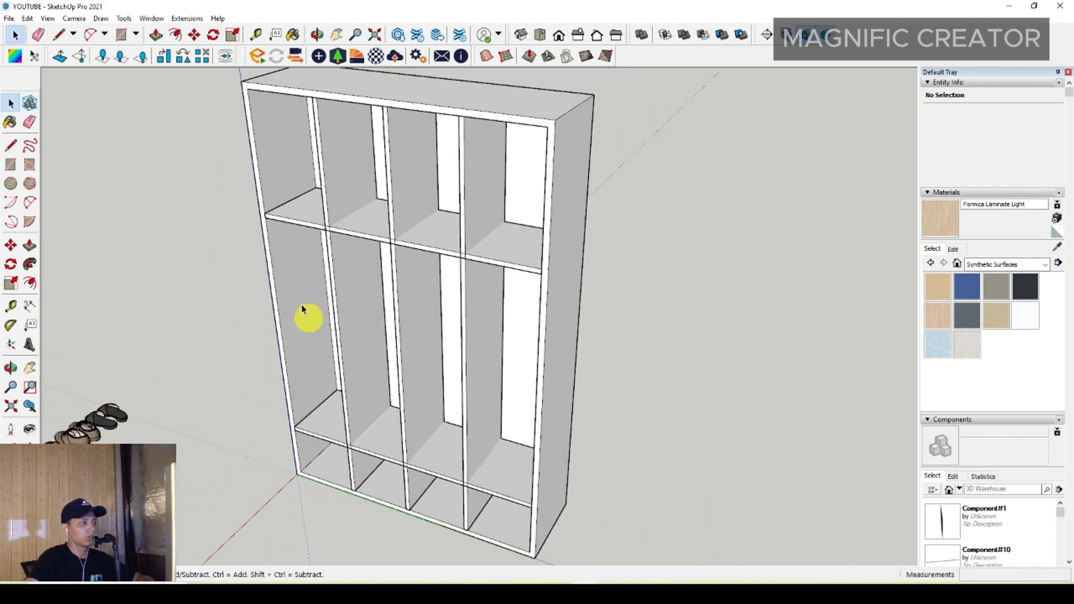
middle_drag(354, 401, 502, 386)
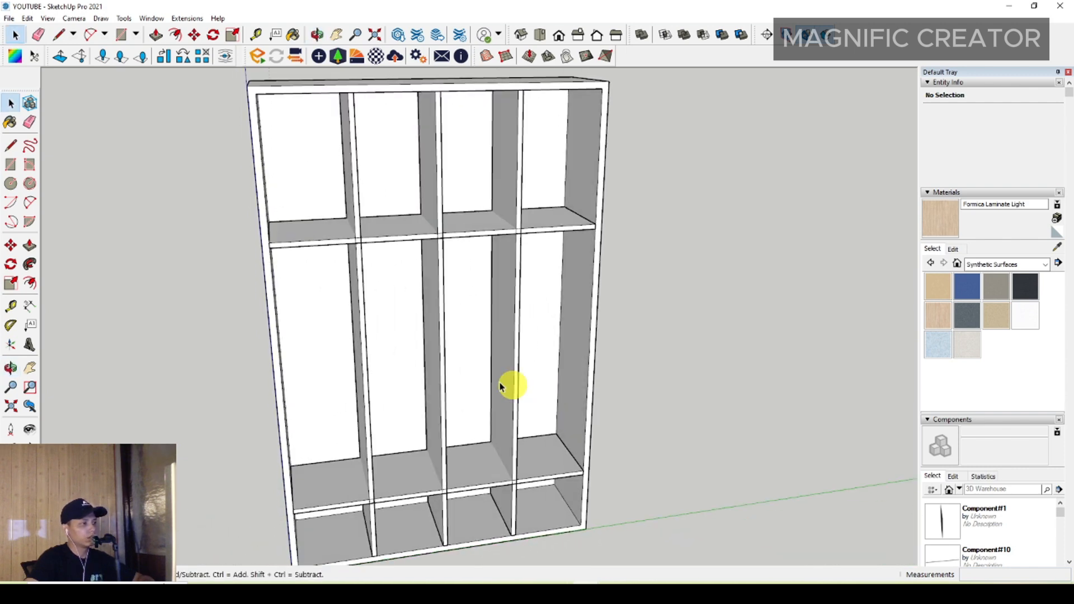
triple_click(438, 331)
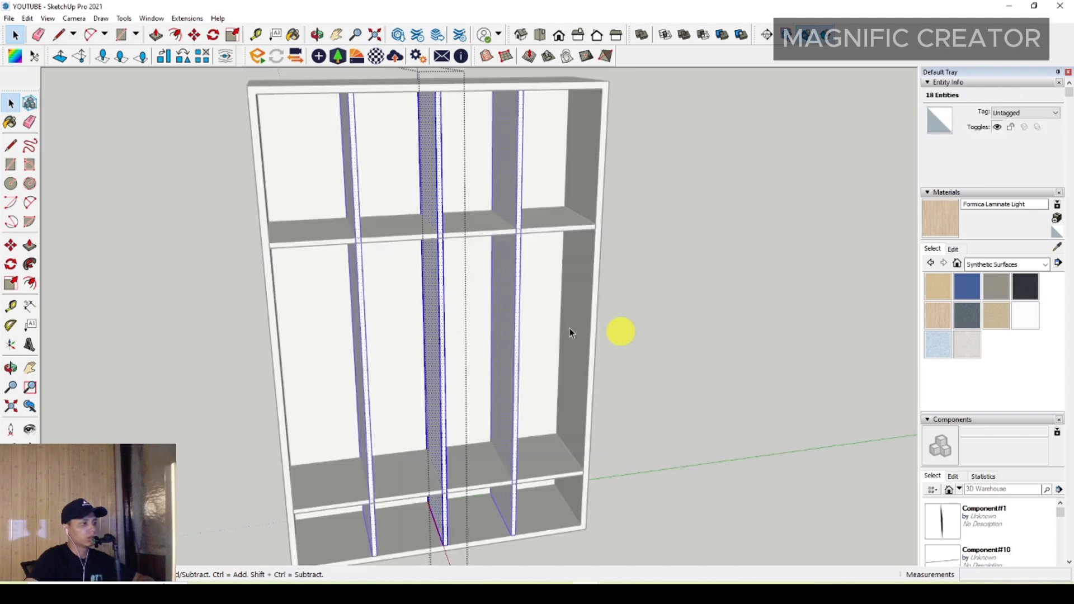
click(620, 332)
right_click(442, 303)
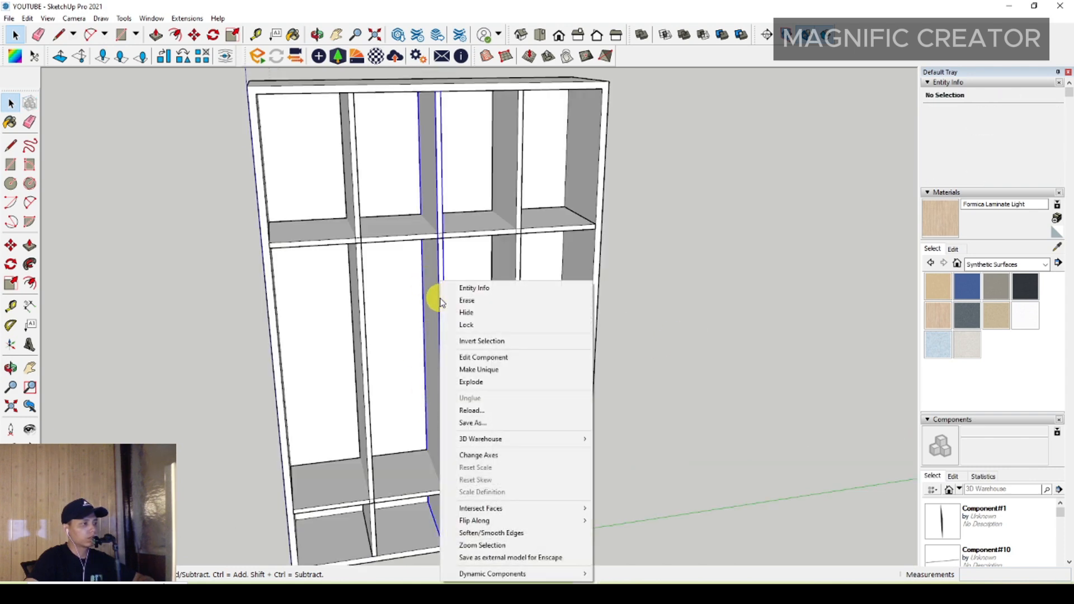
click(472, 371)
scroll(437, 382, up, 2)
middle_drag(436, 382, 473, 302)
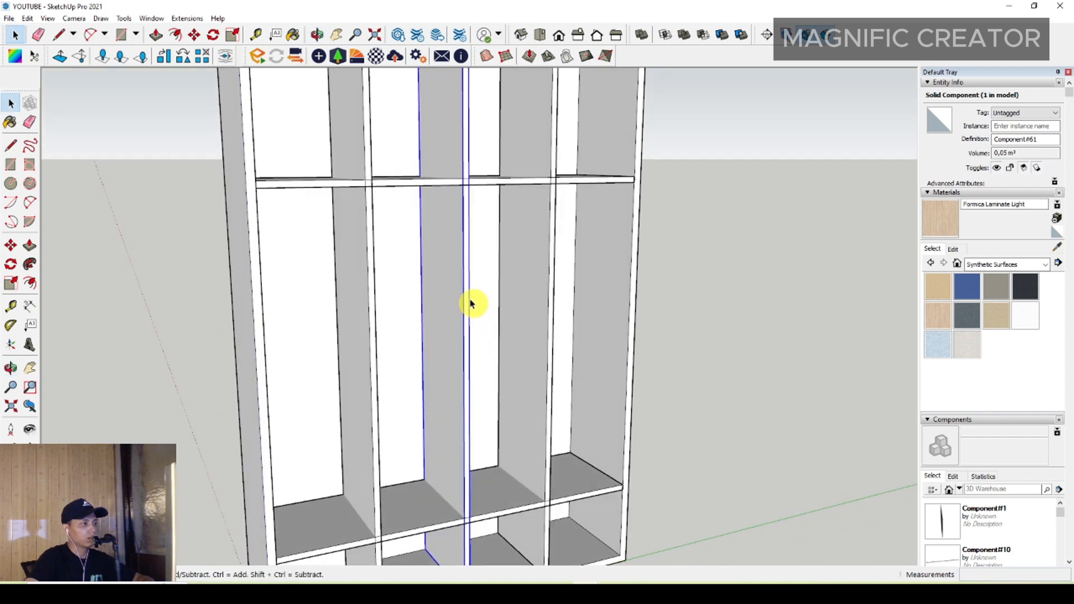
Inside the middle divider component, draw a rectangle on its side face spanning from the lower shelf to the upper shelf
triple_click(458, 280)
click(11, 165)
scroll(474, 499, up, 2)
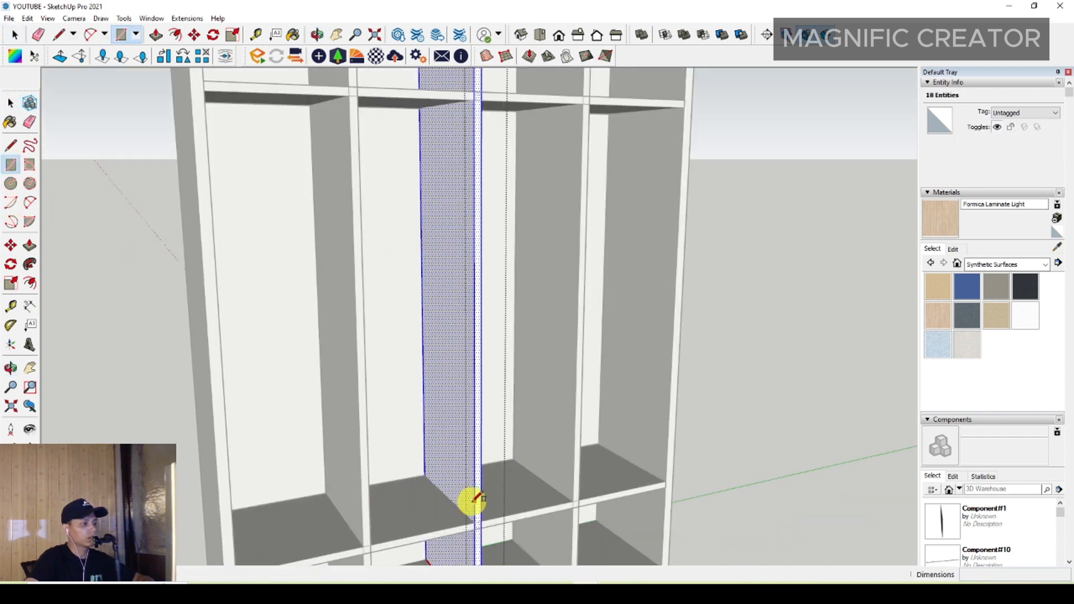
click(477, 528)
scroll(427, 187, down, 3)
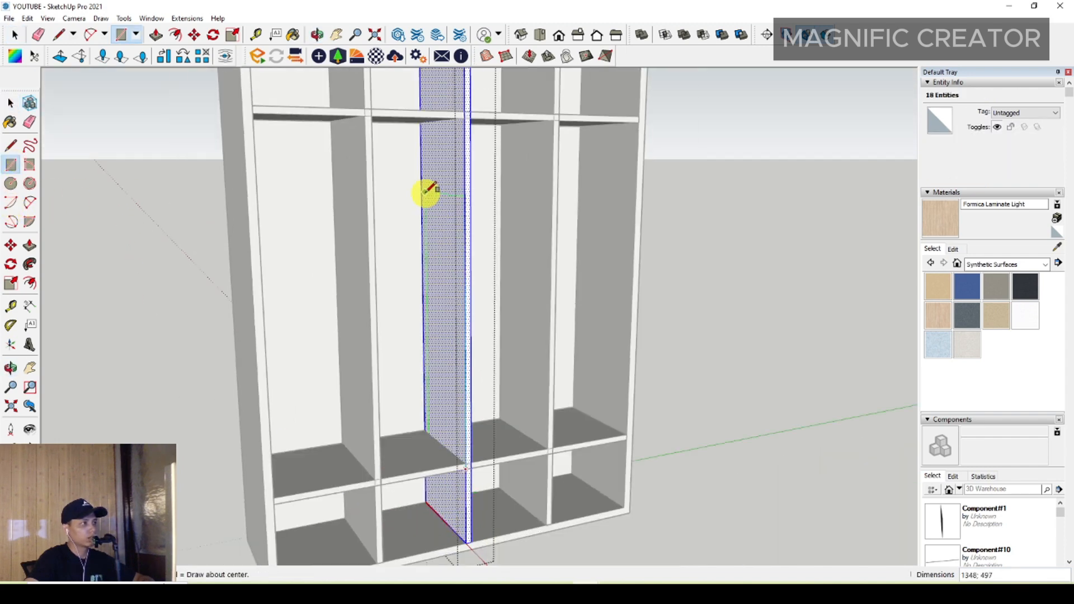
scroll(443, 192, up, 4)
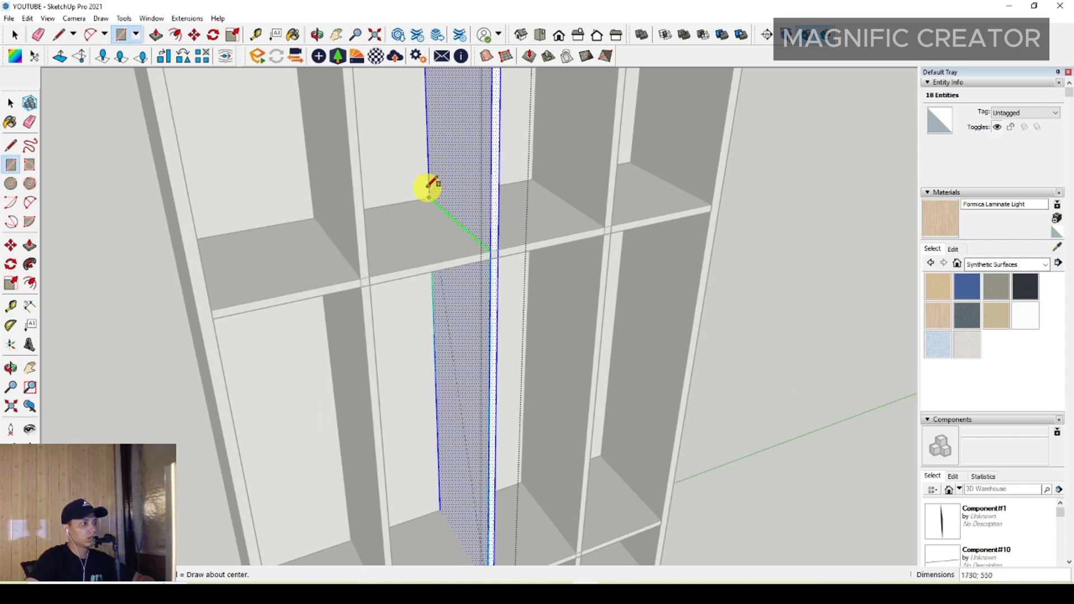
click(428, 188)
Push the rectangle 30 mm through the middle divider to cut away its section between the two shelves
key(space)
scroll(430, 196, down, 2)
click(453, 308)
scroll(452, 309, up, 2)
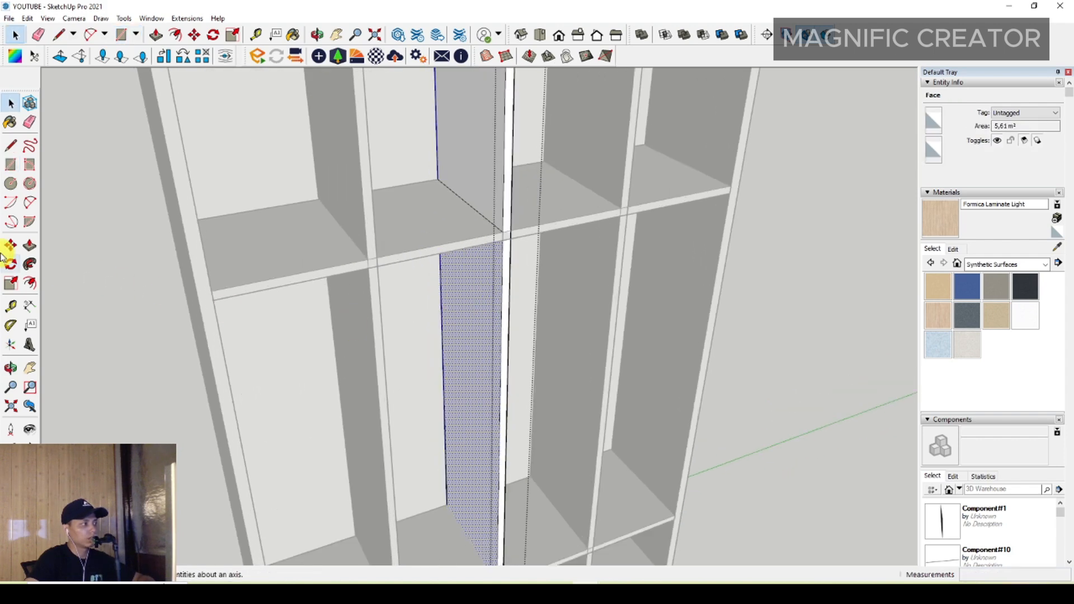
click(30, 246)
scroll(460, 321, up, 2)
click(460, 321)
click(527, 282)
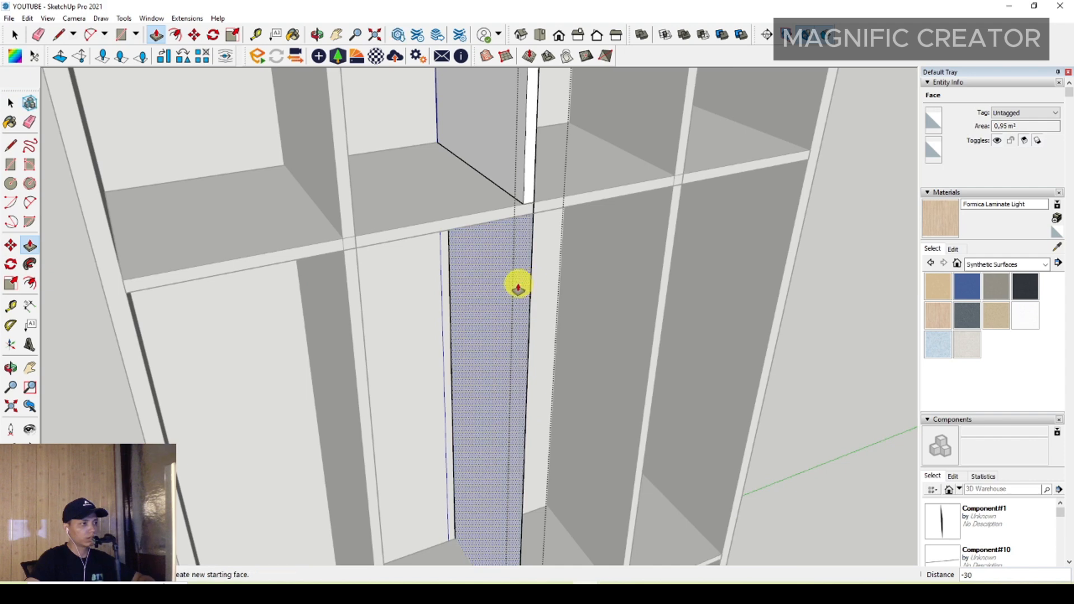
Erase the leftover geometry at the cut section of the middle divider and leave the component
key(space)
key(i)
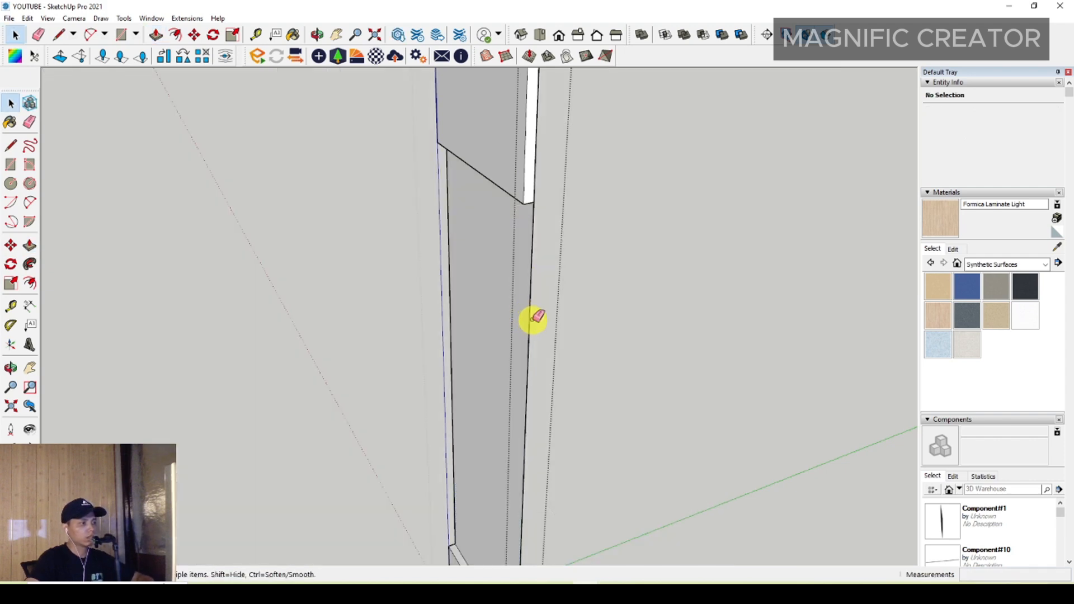
drag(492, 308, 447, 294)
key(space)
scroll(452, 307, down, 3)
click(719, 250)
scroll(501, 344, down, 2)
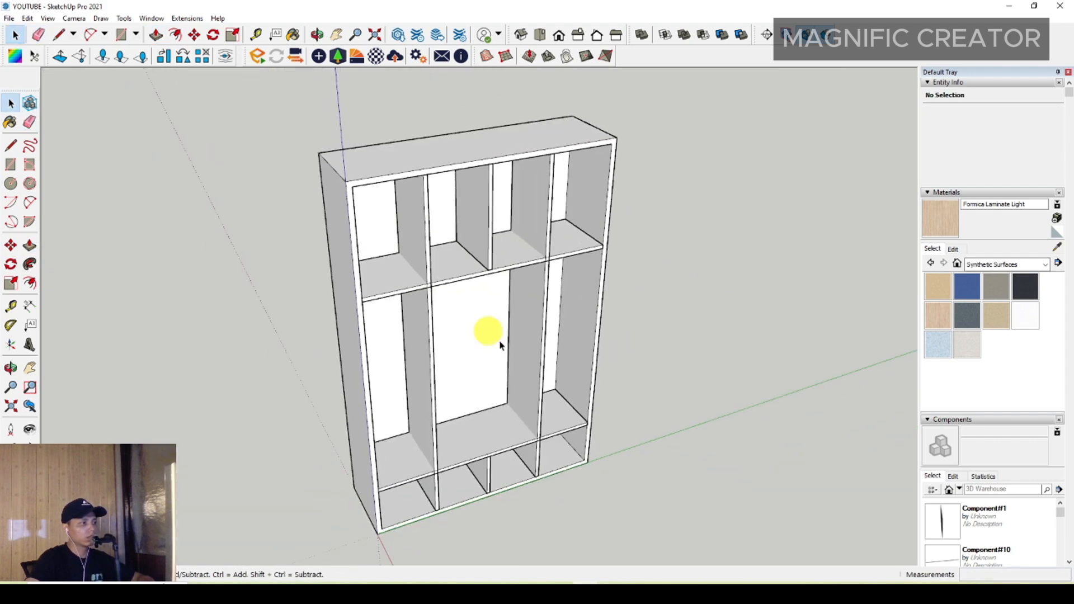
Delete the middle divider's remaining segment above the upper shelf and leave the component
middle_drag(501, 339, 361, 244)
scroll(455, 352, up, 2)
middle_drag(455, 352, 422, 338)
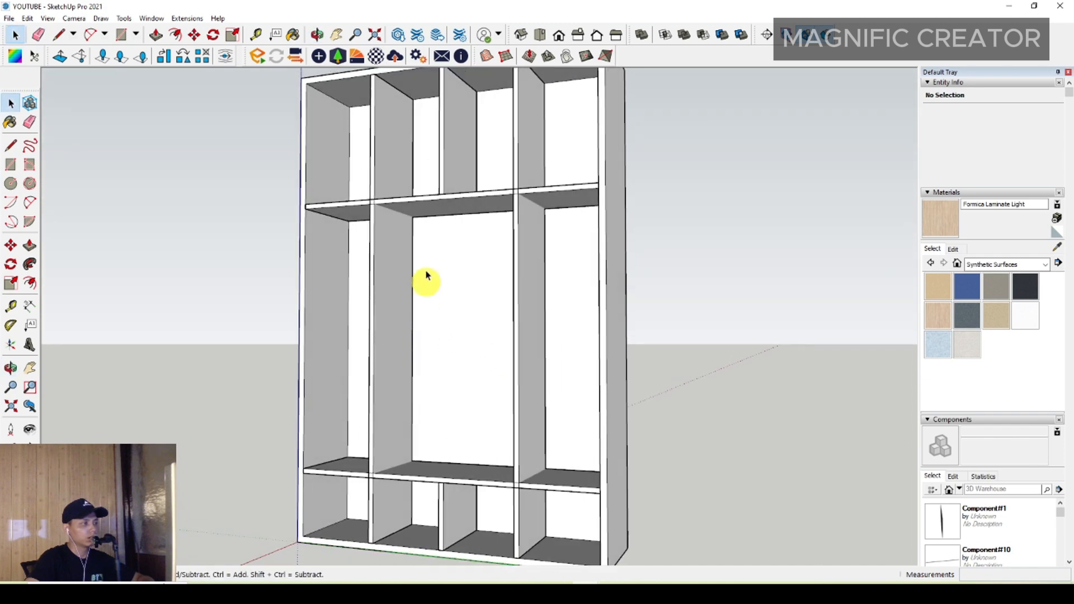
scroll(439, 199, up, 1)
triple_click(452, 141)
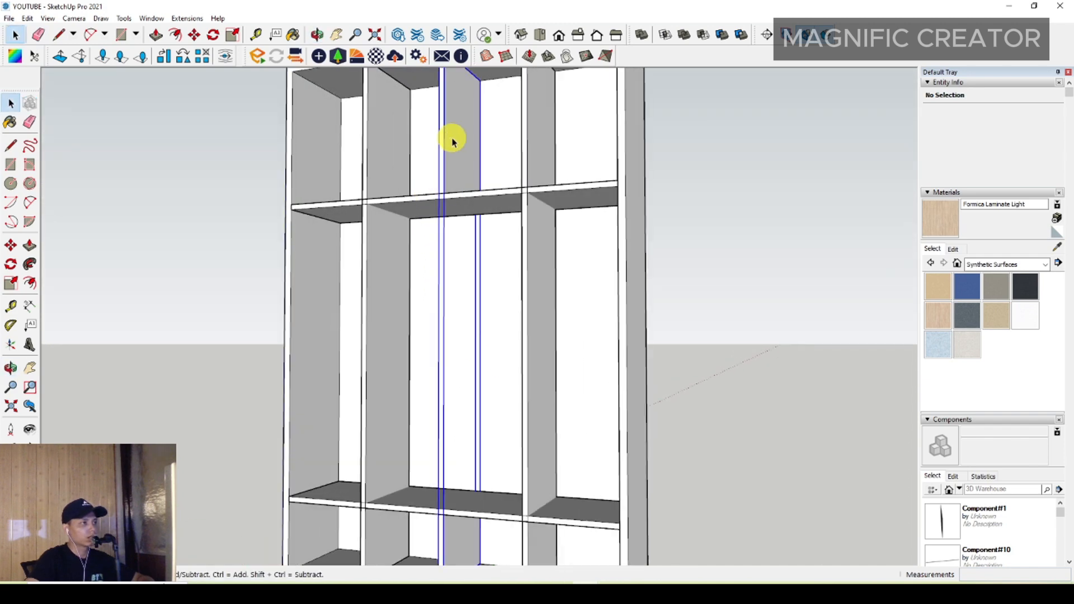
shift+middle_drag(457, 152, 454, 196)
key(Delete)
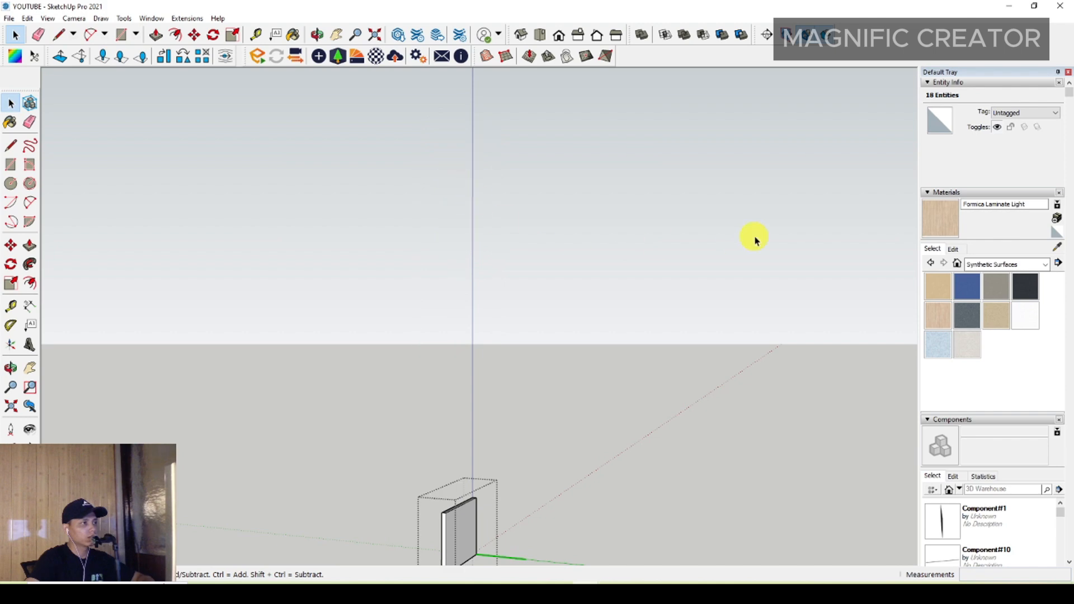
click(755, 239)
Shorten the two tall dividers by pushing their bottom face up 430 mm to the lower shelf
scroll(494, 249, down, 2)
shift+middle_drag(468, 293, 319, 358)
scroll(398, 379, up, 6)
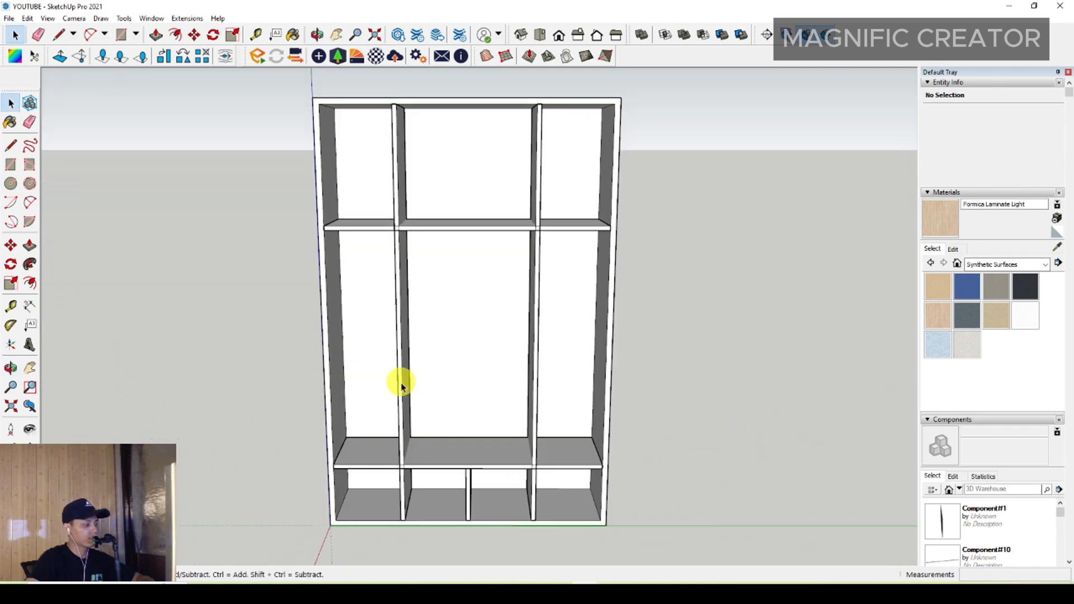
shift+middle_drag(547, 512, 469, 432)
middle_drag(469, 431, 456, 431)
triple_click(456, 430)
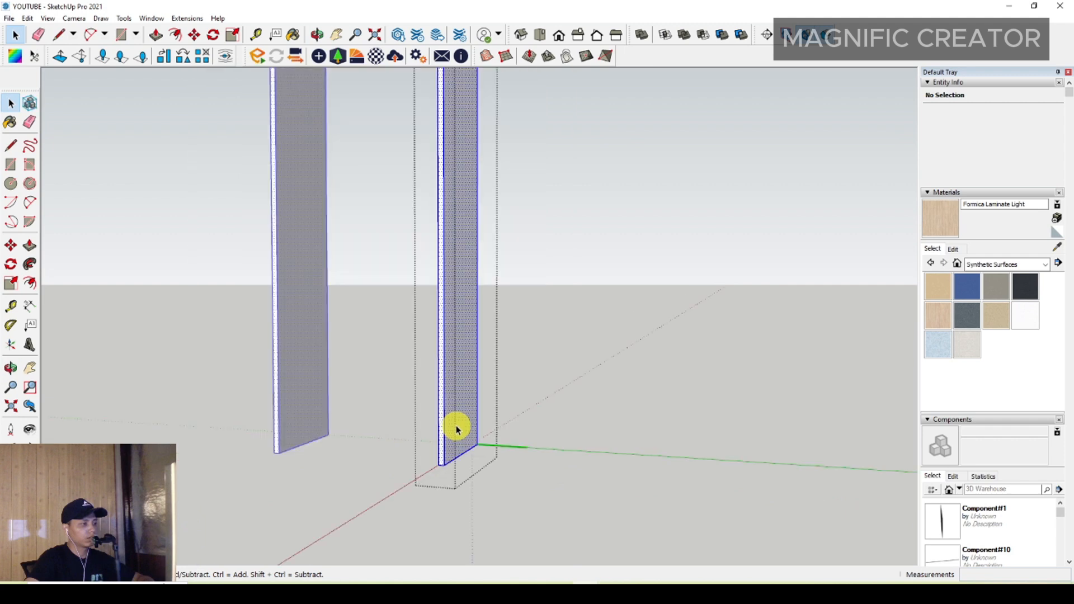
key(p)
click(450, 475)
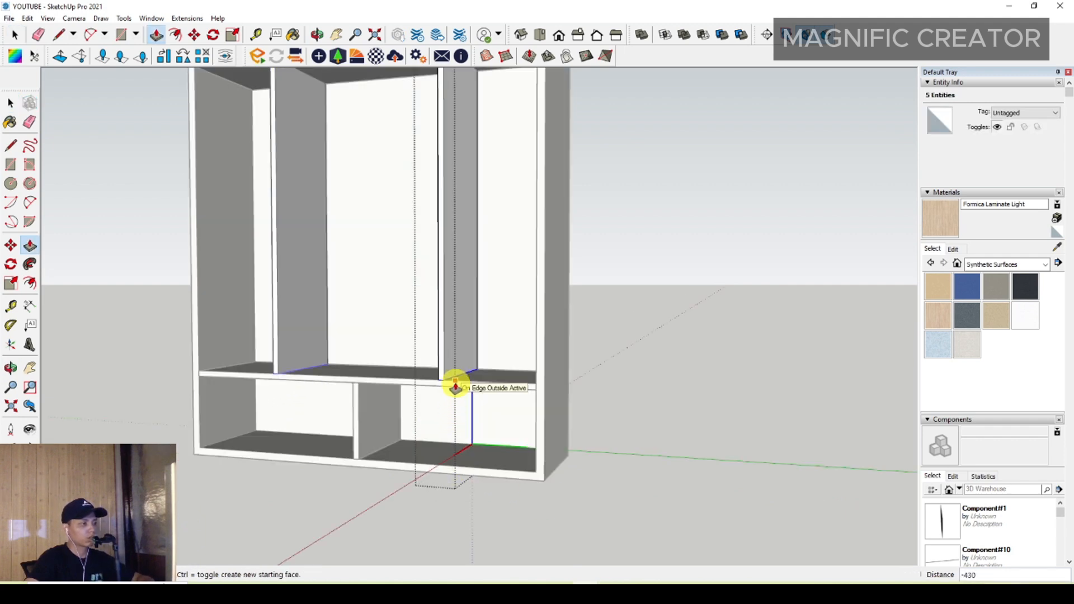
click(455, 385)
key(space)
scroll(458, 385, down, 3)
click(618, 344)
Inspect the bottom compartments and the divider layout of the cabinet from several angles
scroll(448, 385, up, 2)
middle_drag(398, 388, 465, 450)
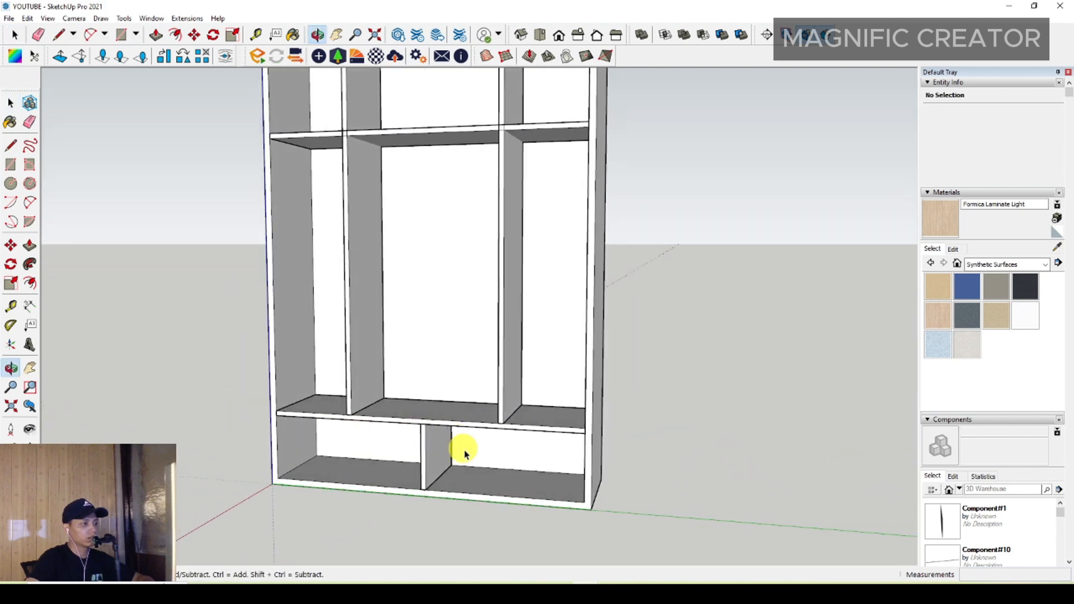
scroll(414, 458, up, 4)
middle_drag(386, 452, 478, 449)
scroll(427, 452, down, 2)
scroll(632, 445, down, 1)
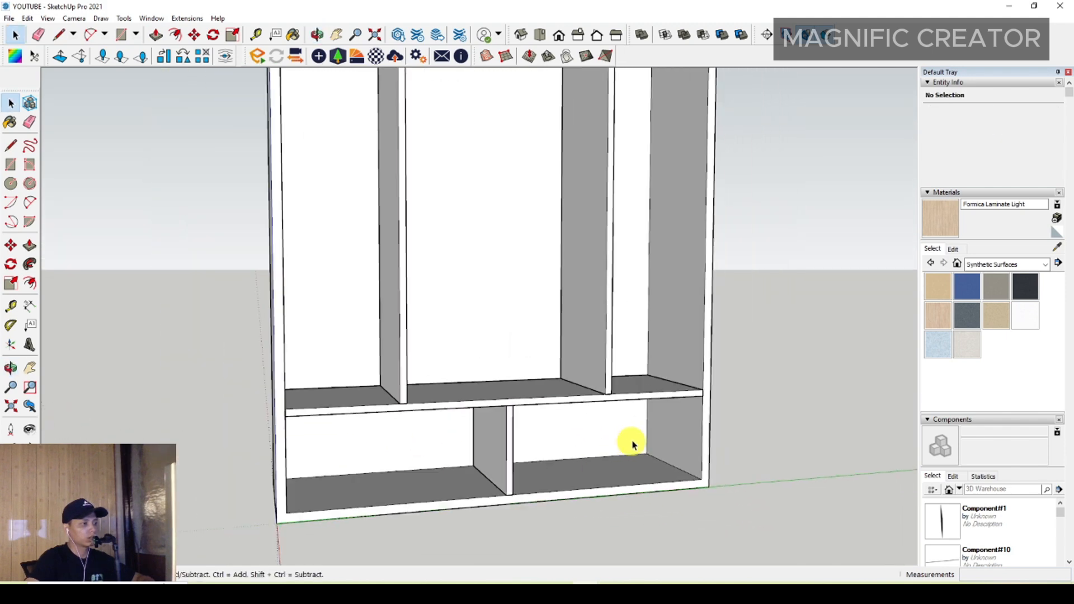
scroll(551, 408, down, 3)
middle_drag(552, 408, 367, 463)
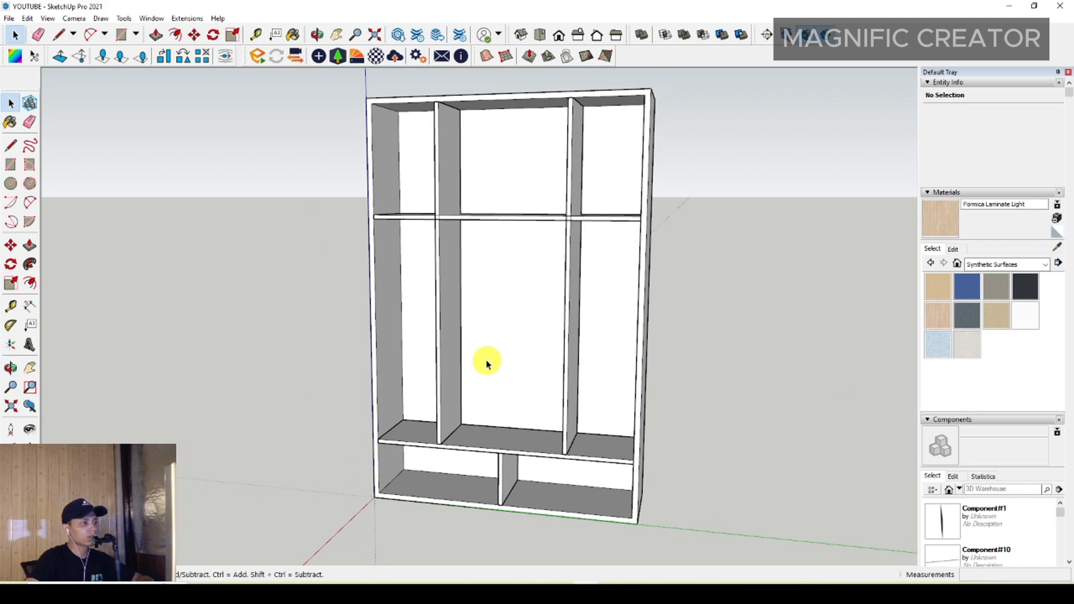
Draw a circle of about 19 mm radius on the inner face of a tall divider, just below the upper shelf
scroll(487, 364, up, 6)
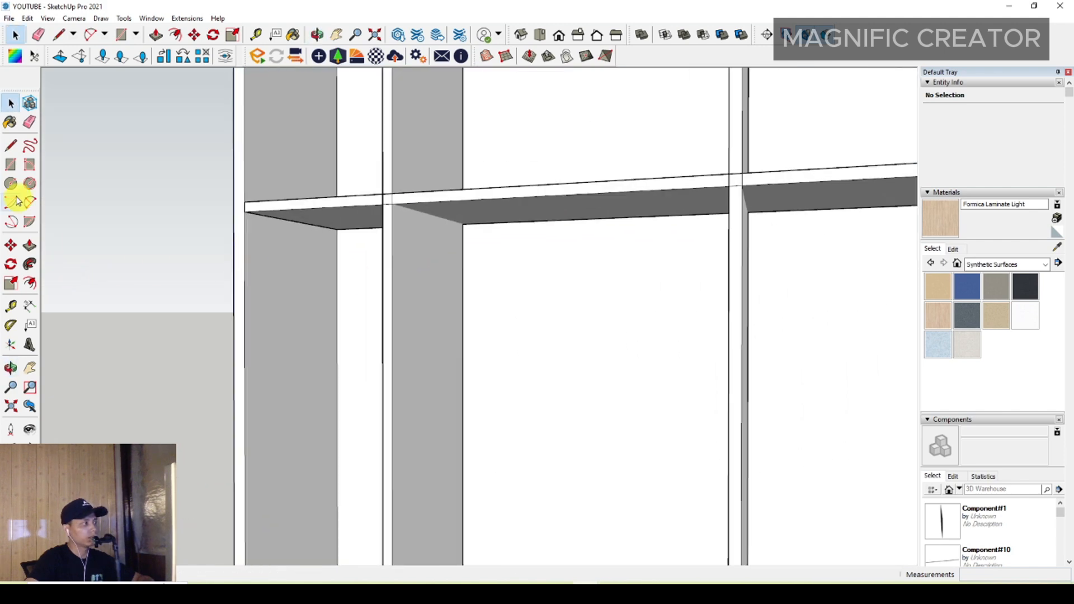
click(10, 183)
scroll(429, 286, up, 3)
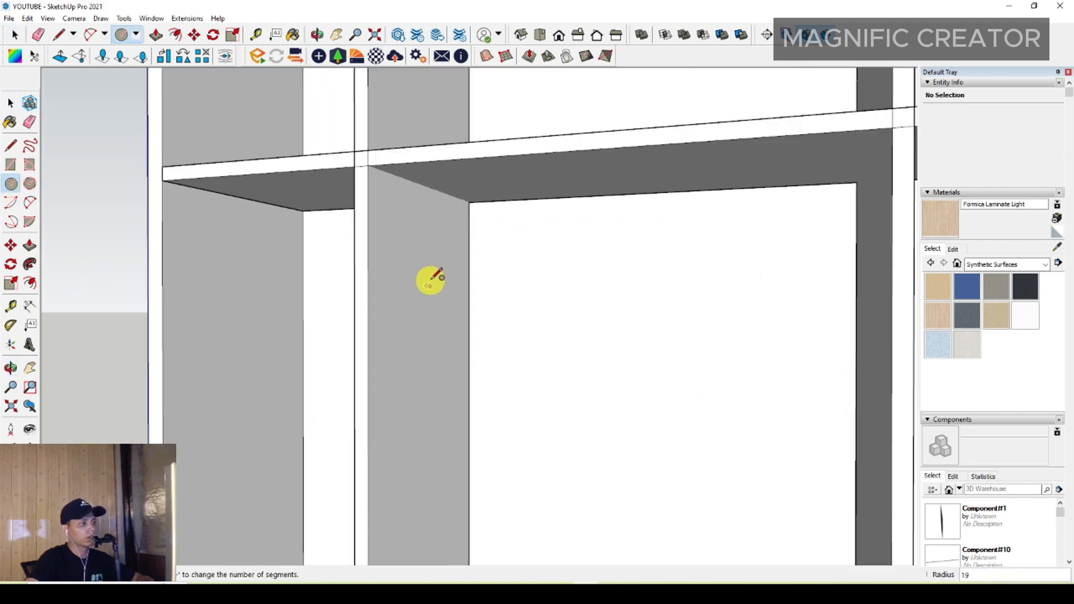
scroll(430, 280, up, 1)
scroll(431, 280, up, 1)
key(space)
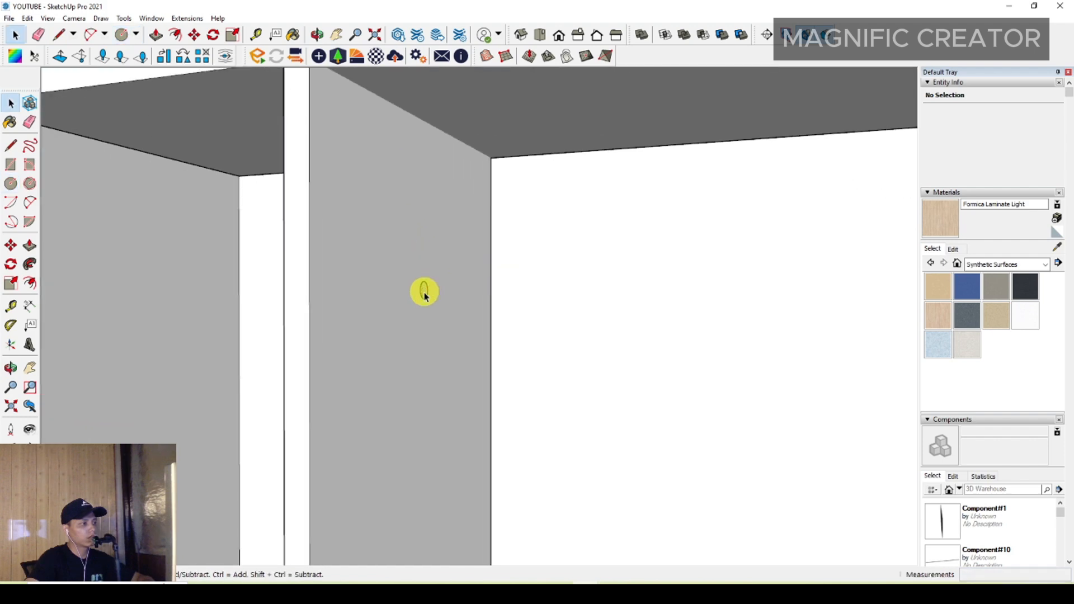
Extrude the circle across the wide central bay to the opposite divider to form a hanging rod
click(30, 245)
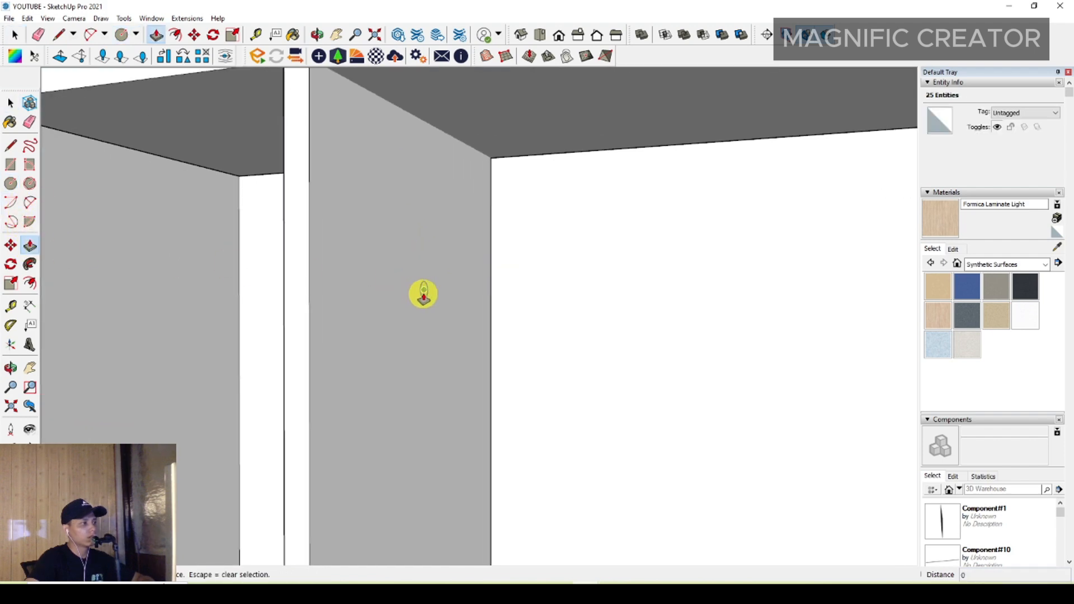
click(423, 291)
scroll(559, 290, down, 3)
shift+middle_drag(626, 292, 526, 266)
click(702, 309)
key(space)
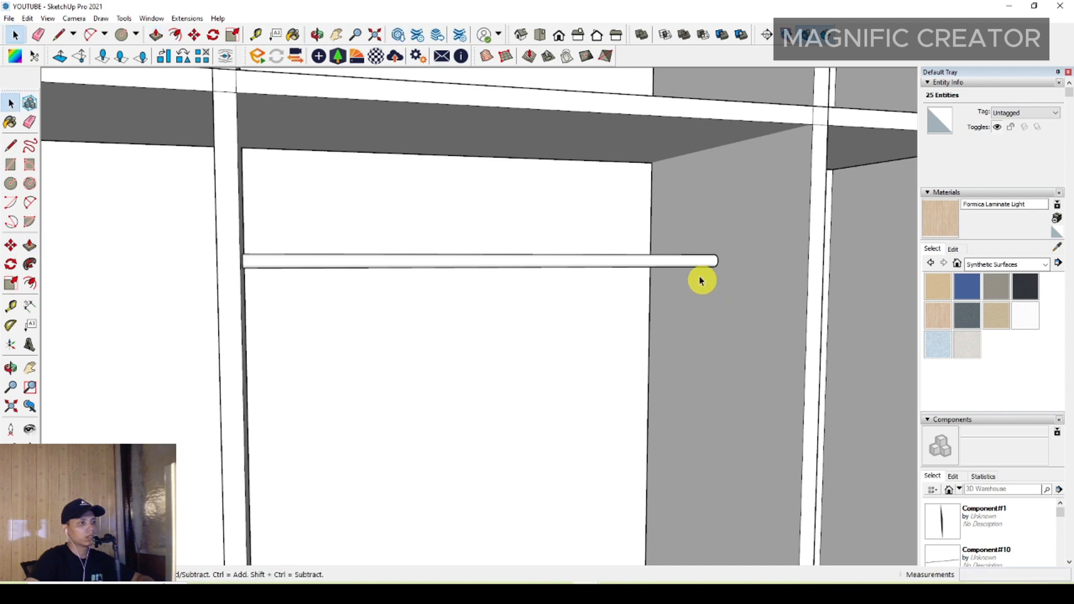
Select all geometry of the hanging rod and make it a group
triple_click(688, 261)
right_click(690, 262)
click(721, 361)
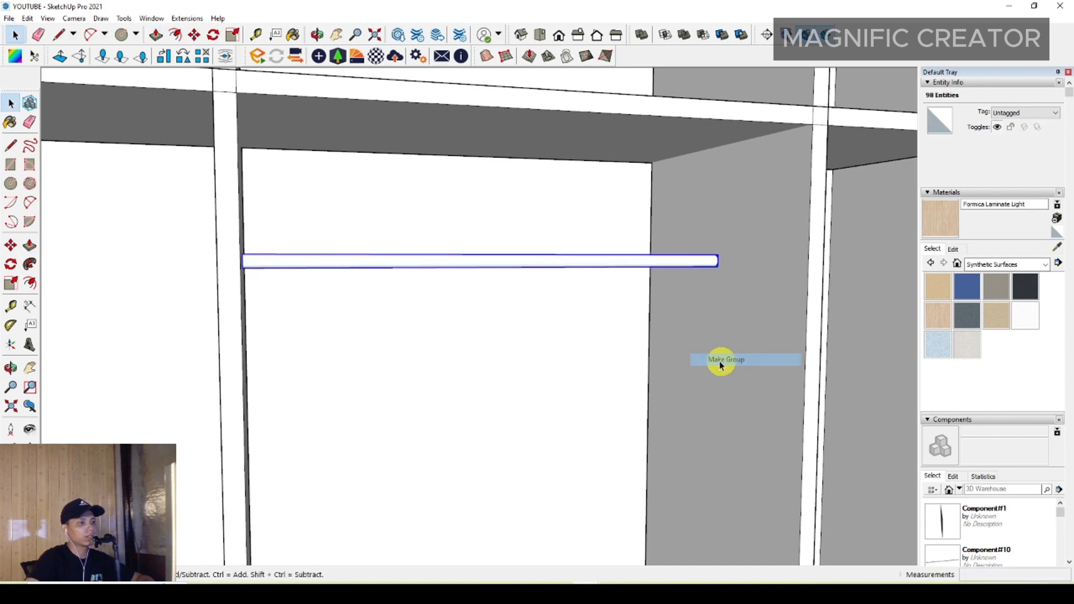
Paint the hanging rod group with Color M07 from the Colors material collection
scroll(688, 246, down, 6)
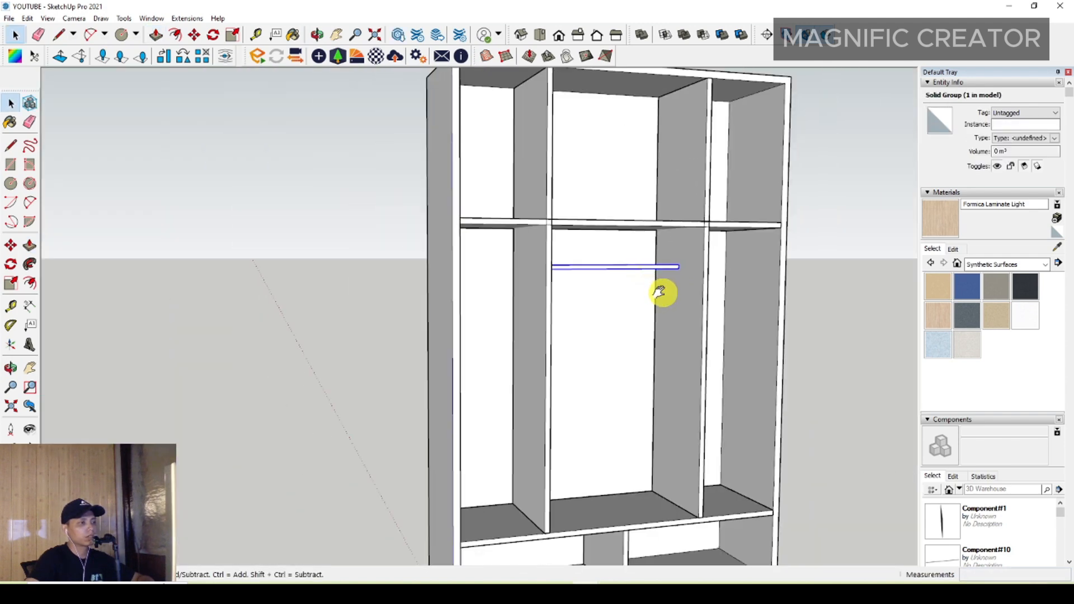
shift+middle_drag(662, 292, 596, 295)
click(1045, 264)
click(992, 300)
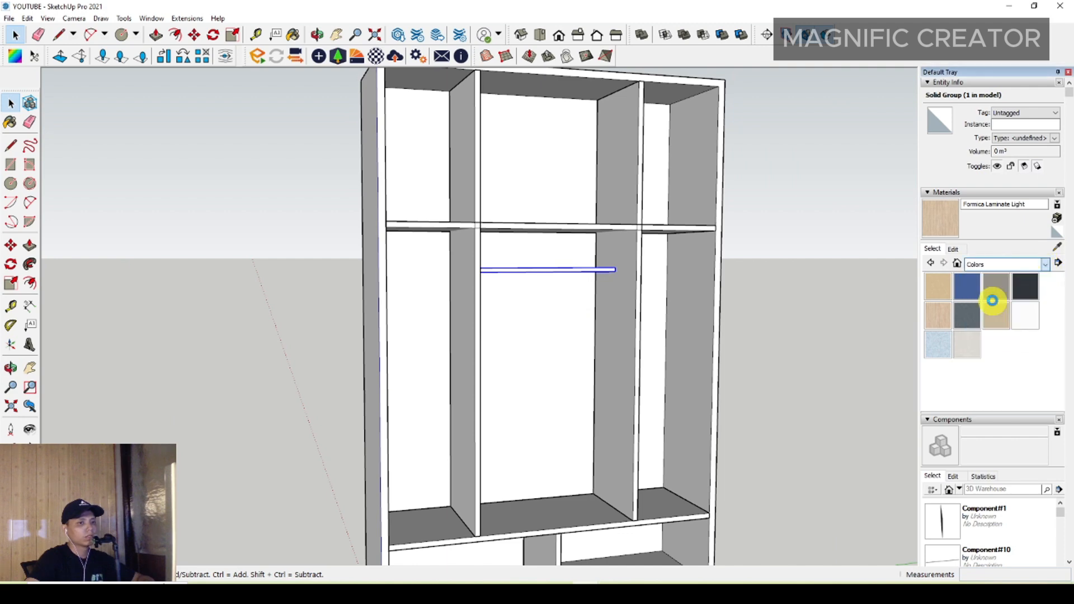
scroll(982, 335, down, 10)
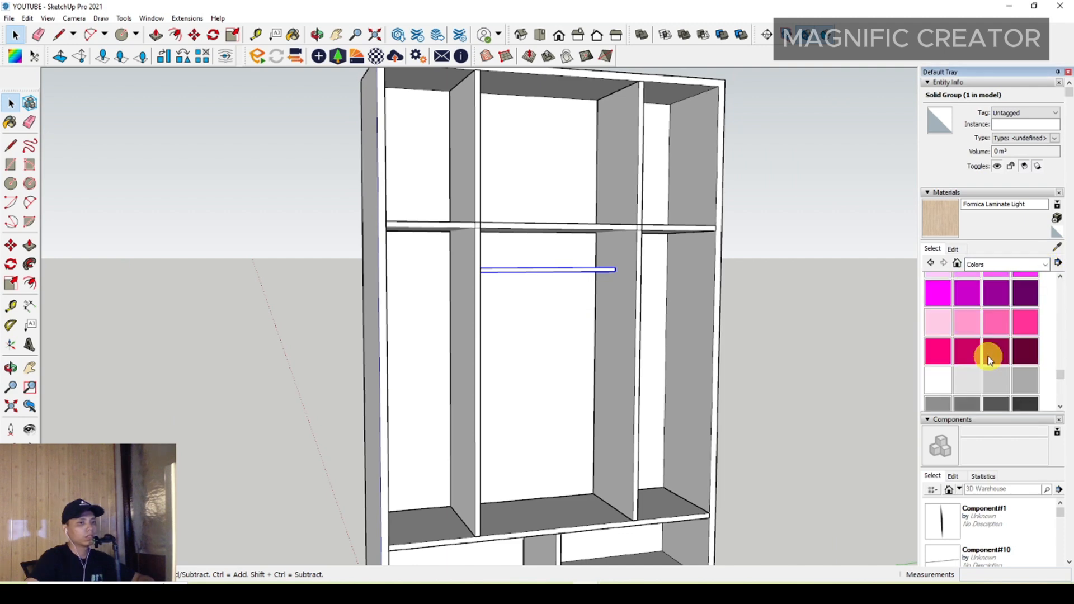
scroll(988, 356, down, 3)
scroll(1006, 324, up, 1)
click(1025, 341)
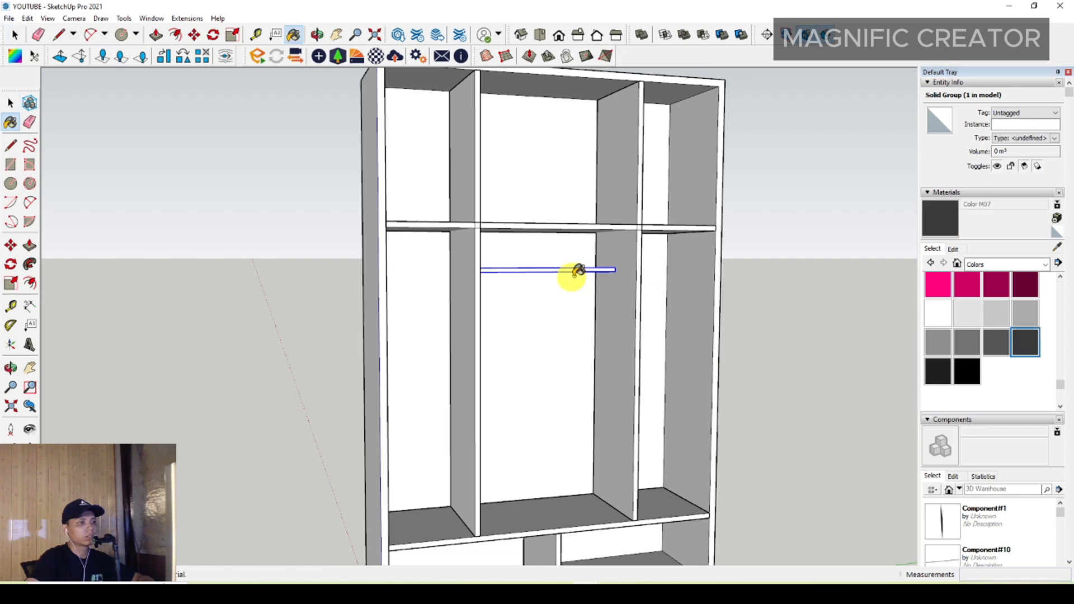
scroll(576, 266, up, 3)
click(572, 264)
key(space)
scroll(528, 288, down, 5)
scroll(475, 306, up, 2)
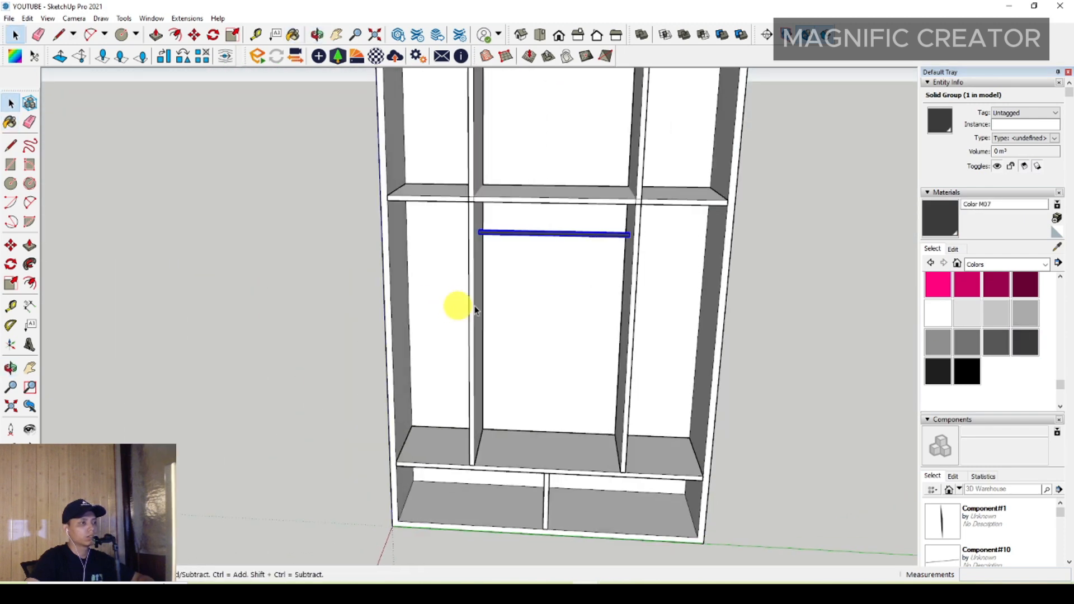
scroll(474, 305, up, 5)
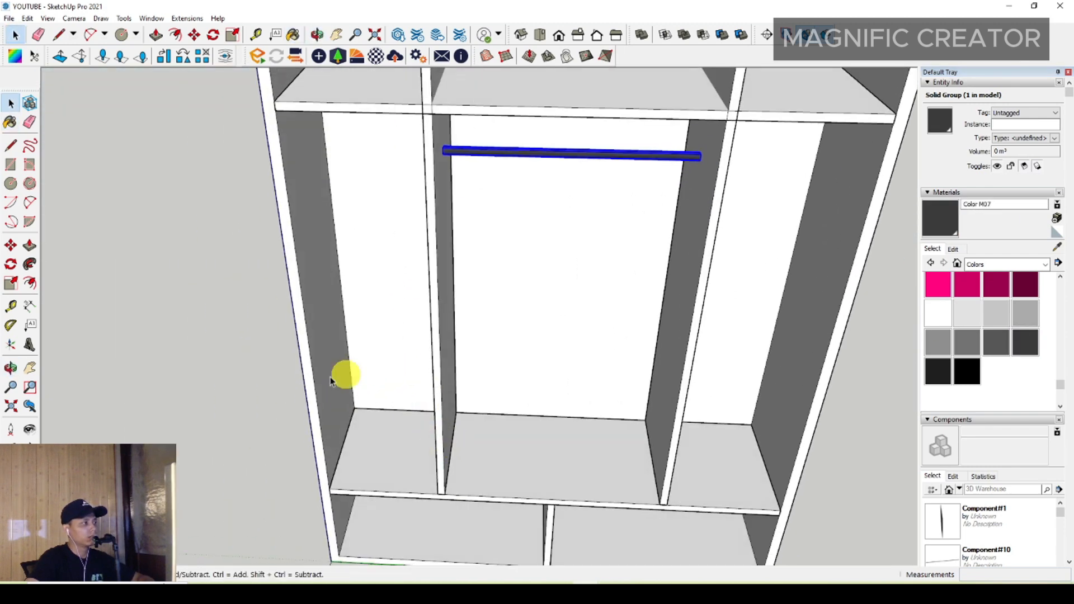
Draw a rectangle covering the floor of the left narrow bay on the lower shelf and select its face and edges
click(10, 164)
scroll(360, 439, up, 4)
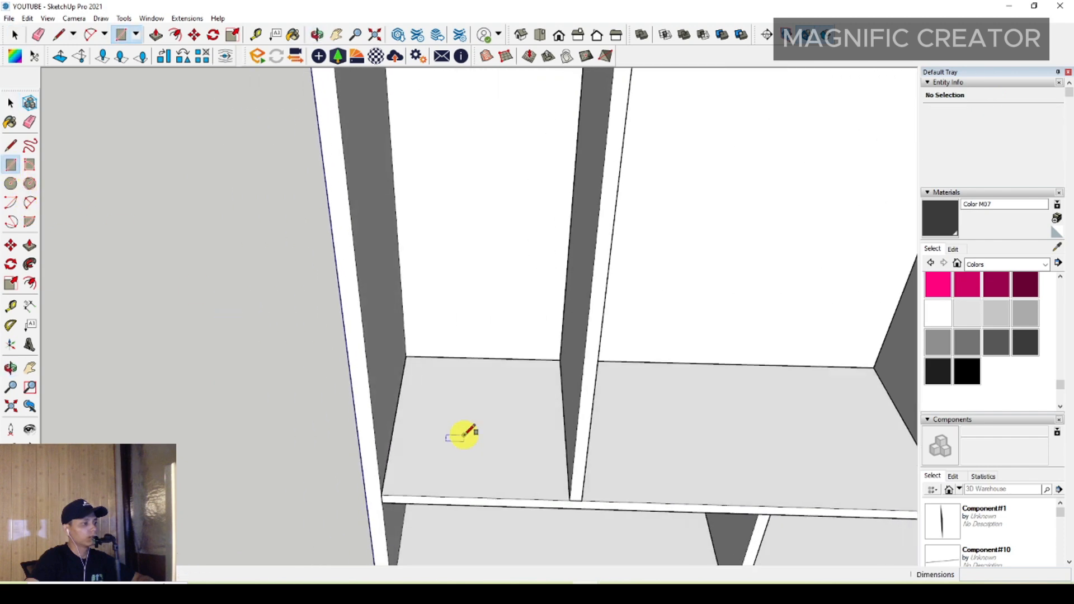
click(569, 500)
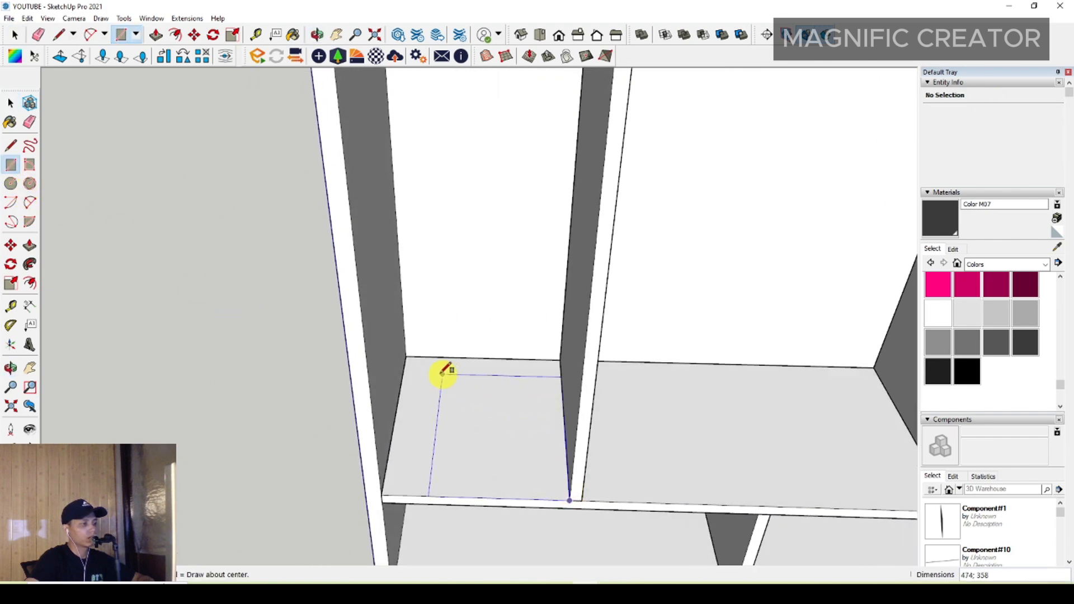
double_click(471, 384)
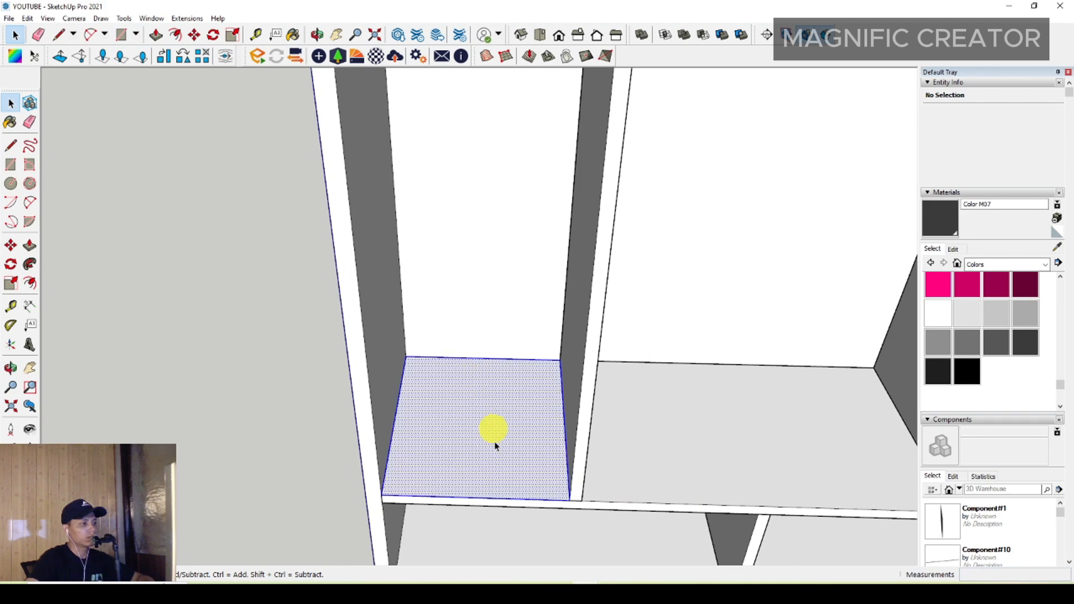
Extrude the rectangle upward on the left bay's floor to form a thin shelf panel
middle_drag(492, 431, 569, 402)
click(576, 391)
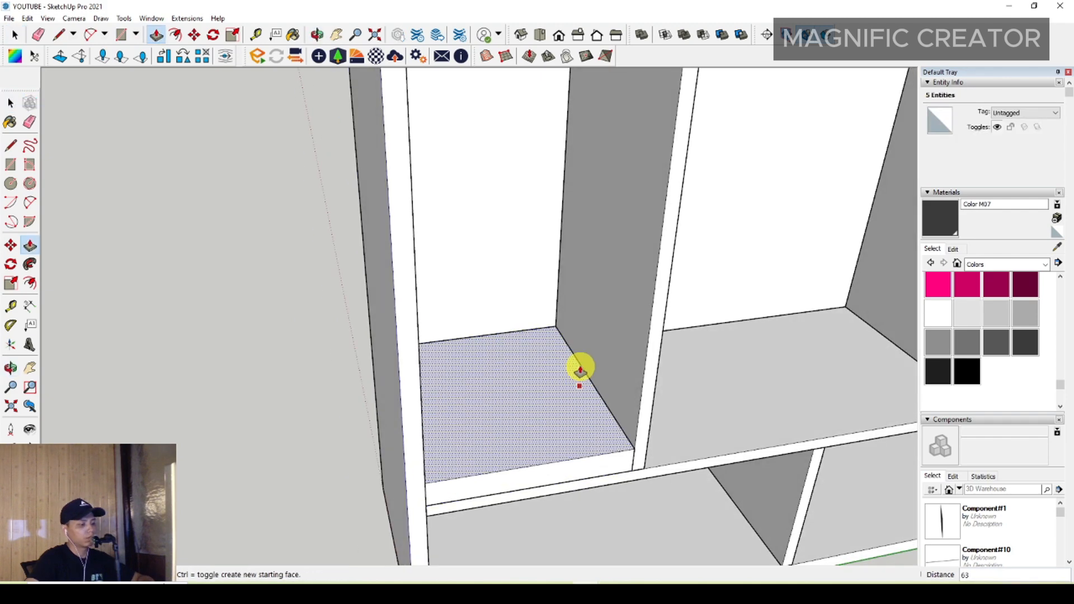
click(579, 371)
key(space)
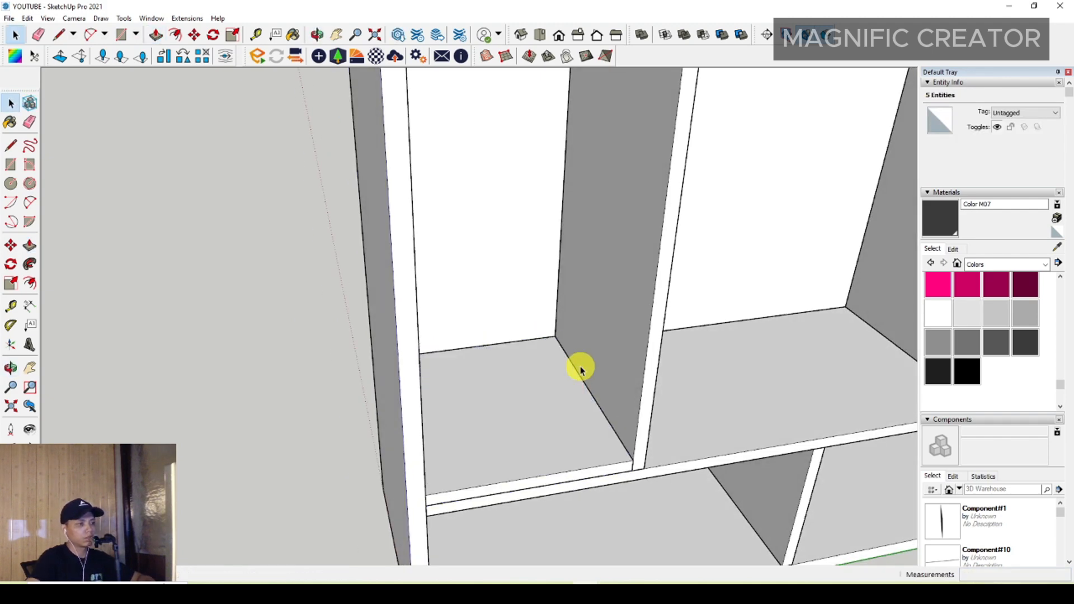
Group all geometry of the thin shelf panel and convert the group into a component
triple_click(568, 402)
right_click(566, 397)
click(607, 323)
right_click(580, 386)
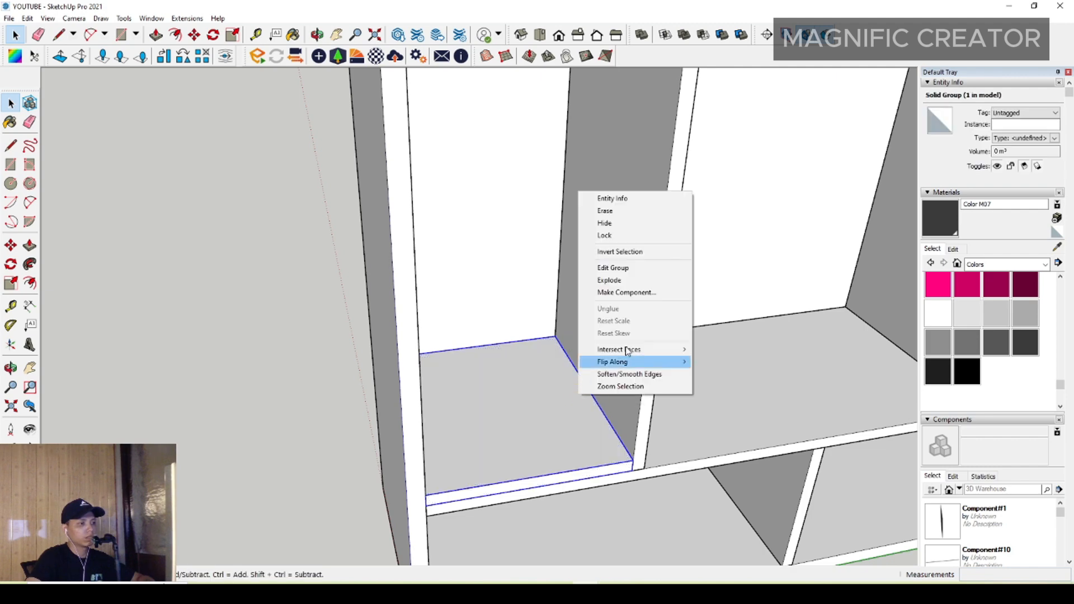
click(618, 292)
click(475, 362)
Copy the shelf component from its front corner across to the matching front corner of the right narrow bay
scroll(549, 422, down, 3)
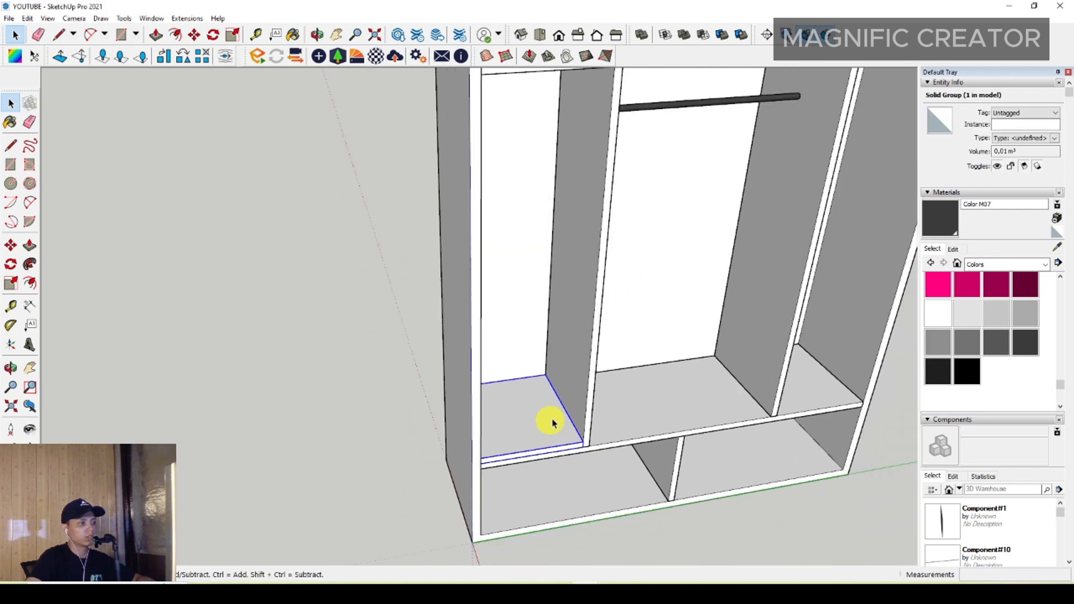
middle_drag(549, 422, 388, 412)
scroll(288, 432, up, 3)
click(11, 246)
scroll(381, 455, up, 1)
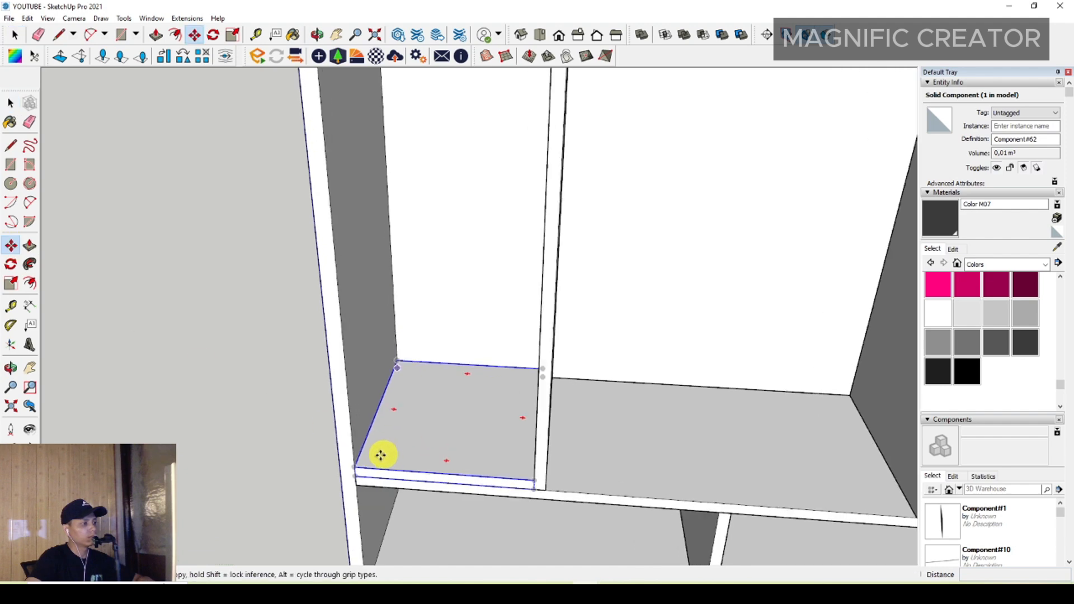
click(354, 467)
scroll(537, 479, down, 1)
shift+middle_drag(783, 495, 386, 395)
scroll(468, 401, up, 1)
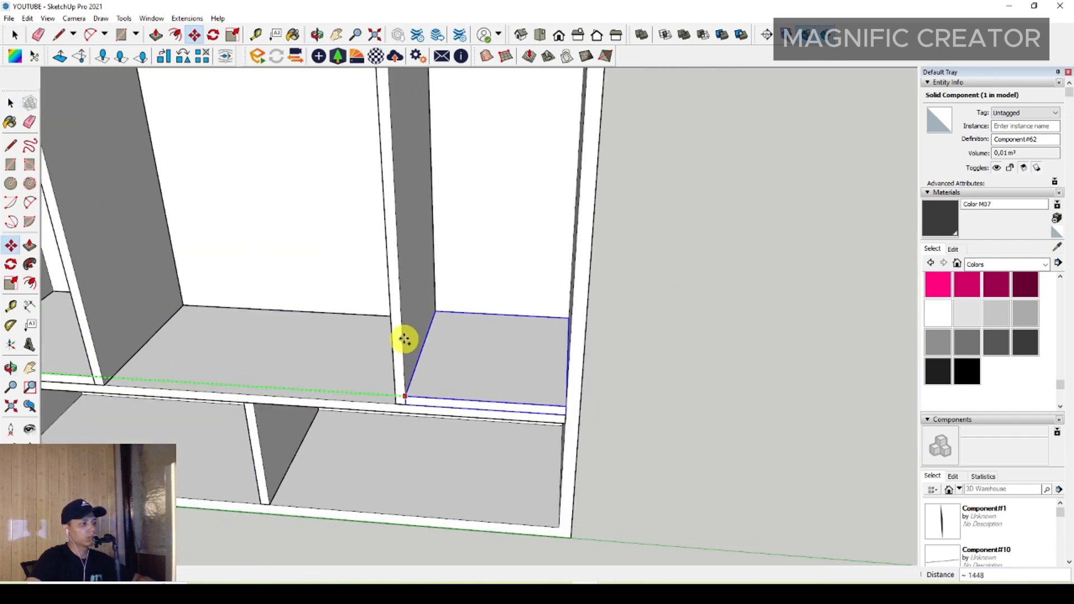
click(408, 334)
key(space)
Copy both narrow-bay shelves 1640 mm up to the underside of the upper shelf, dividing the distance into equal spacings with 4/
scroll(454, 352, down, 2)
shift+middle_drag(453, 352, 487, 390)
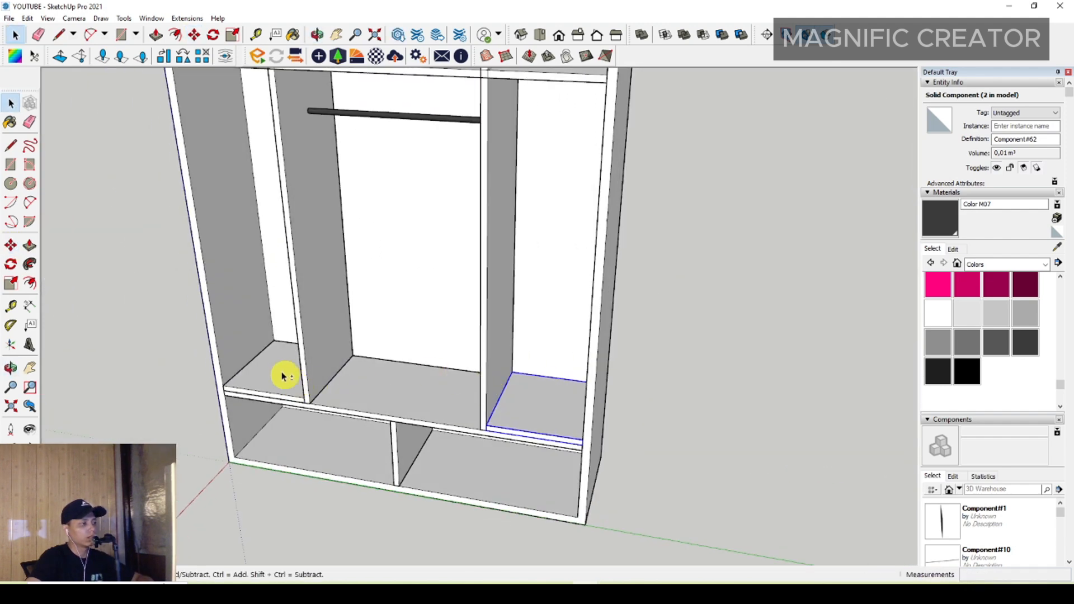
shift+click(280, 376)
scroll(548, 419, up, 1)
shift+middle_drag(549, 418, 539, 482)
middle_drag(540, 481, 498, 406)
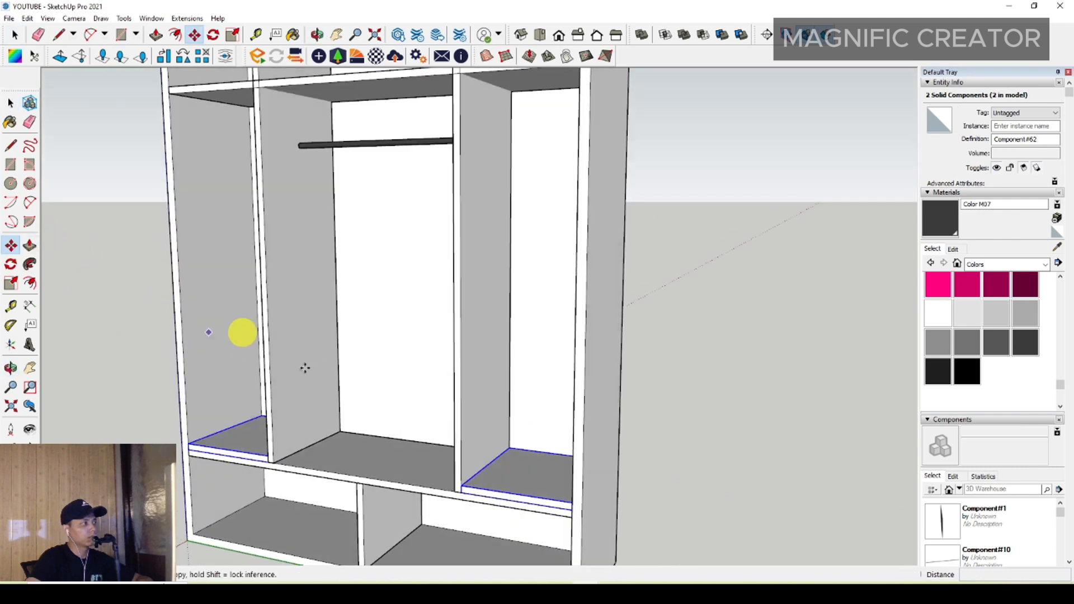
click(463, 482)
scroll(468, 384, down, 2)
scroll(451, 283, up, 3)
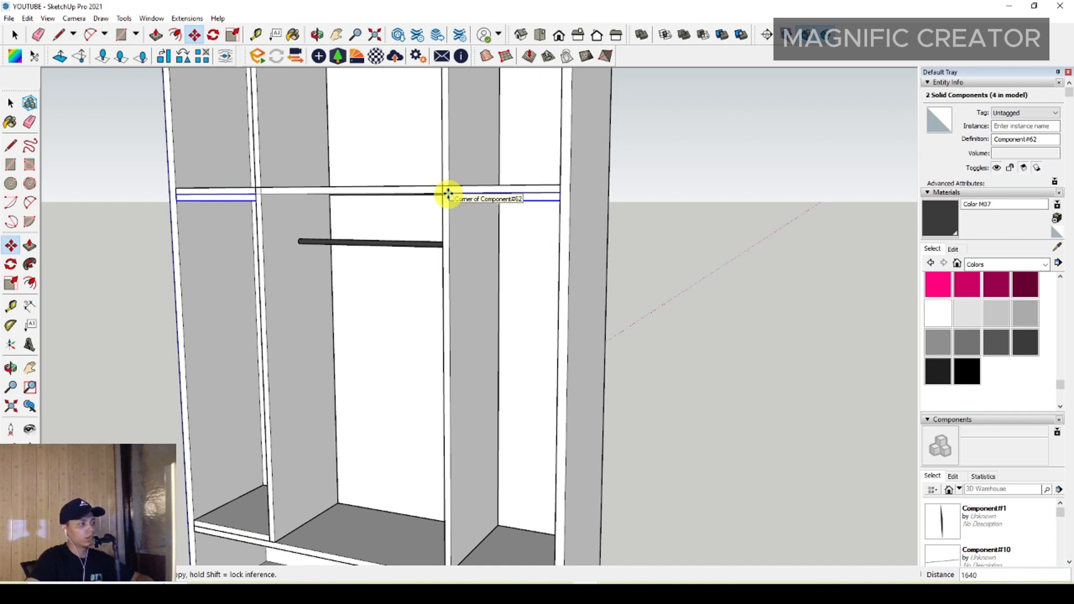
key(Return)
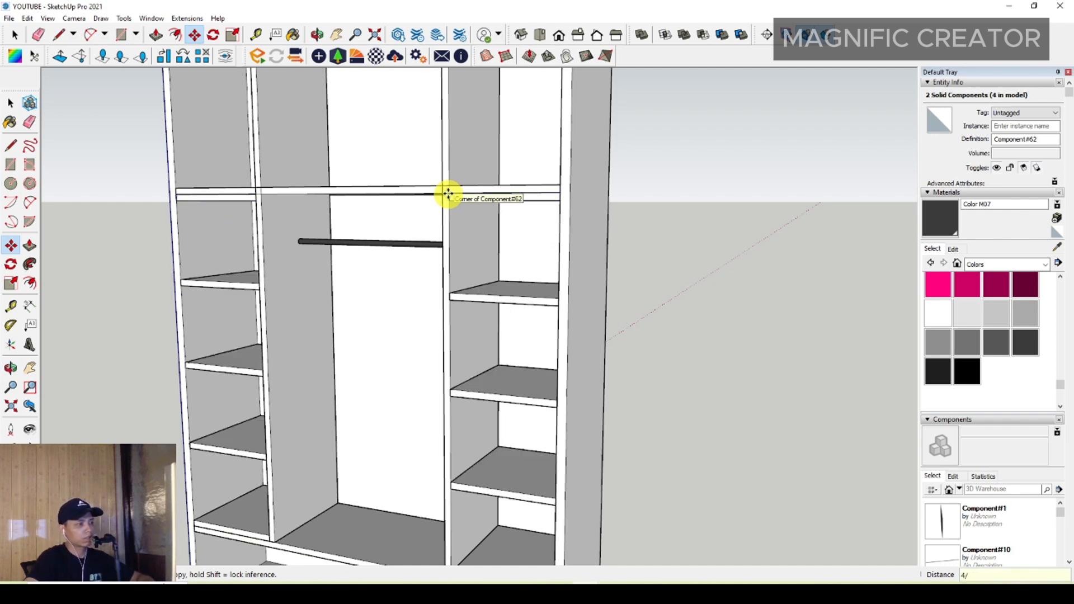
Erase the four redundant shelf components touching the upper and lower main shelves in both narrow bays
key(space)
scroll(475, 221, up, 1)
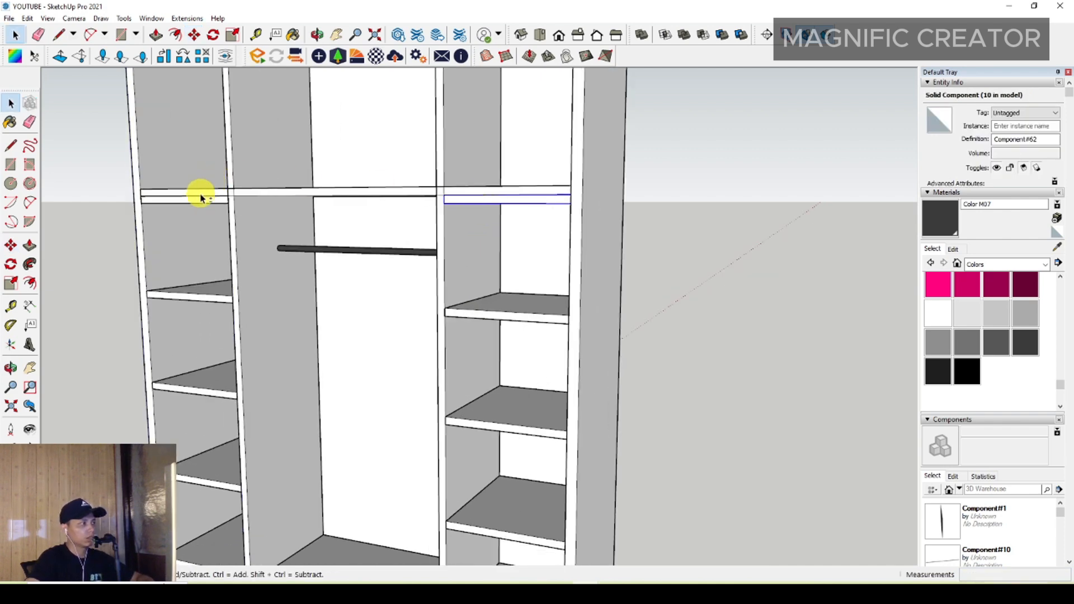
scroll(419, 450, down, 3)
scroll(442, 461, up, 2)
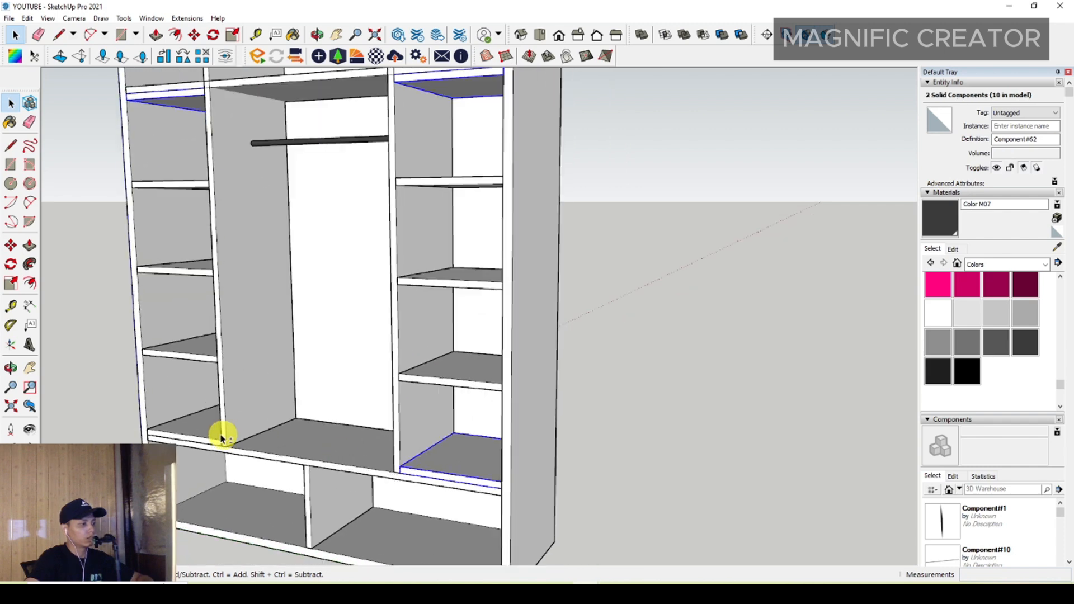
right_click(195, 431)
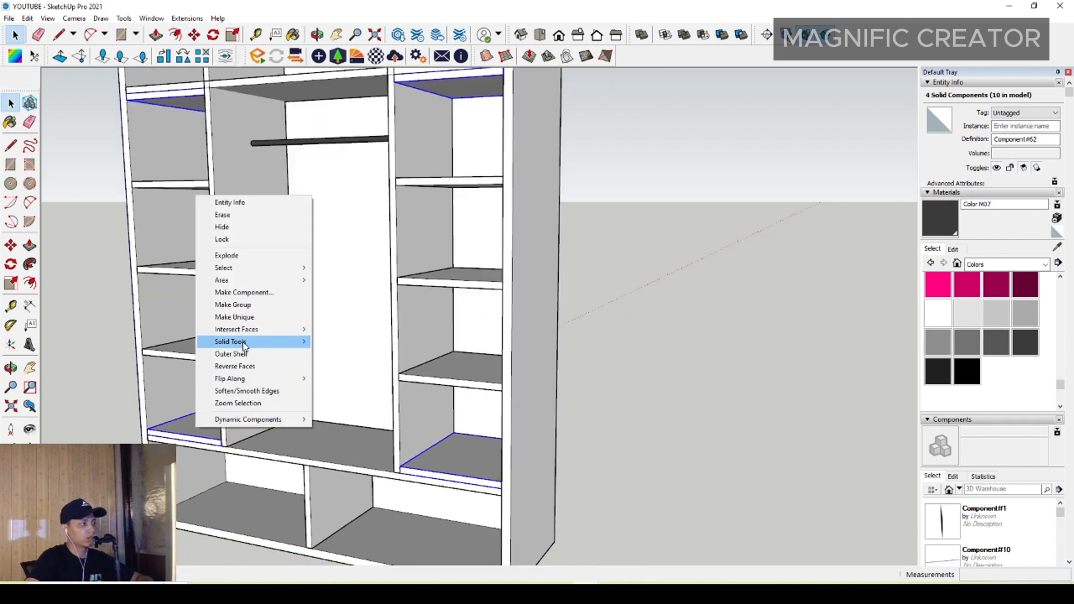
click(224, 216)
Draw a vertical line about 417 mm up from the cabinet's front top corner, continued by a 2000 mm line parallel to the front edge
scroll(372, 391, down, 4)
mouse_move(319, 383)
middle_down()
mouse_move(413, 427)
mouse_move(405, 342)
mouse_move(650, 364)
mouse_move(611, 405)
mouse_move(537, 439)
mouse_move(518, 459)
middle_up()
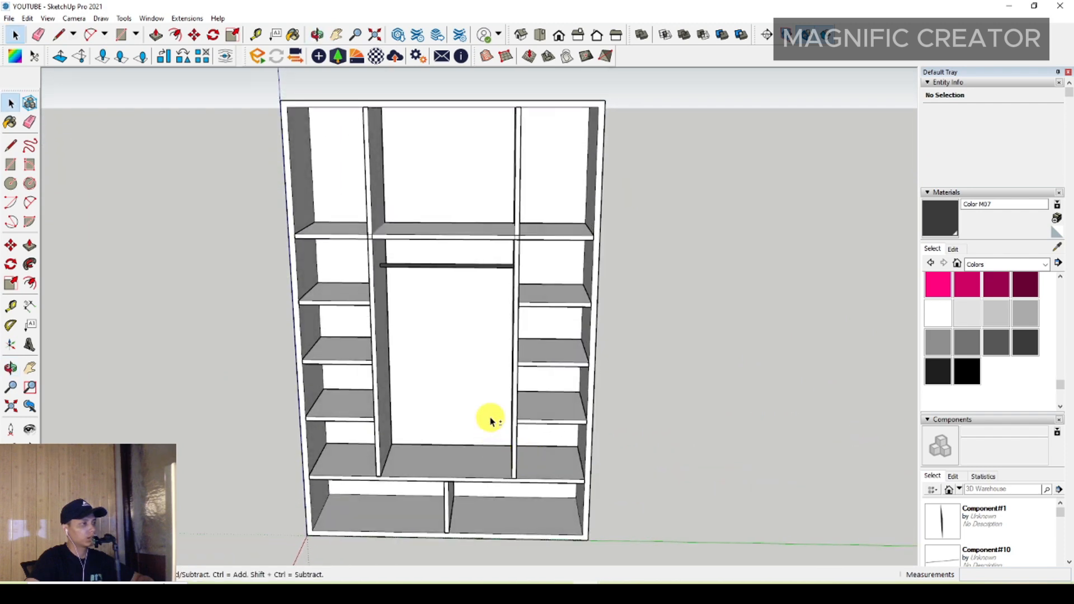
middle_drag(490, 420, 464, 355)
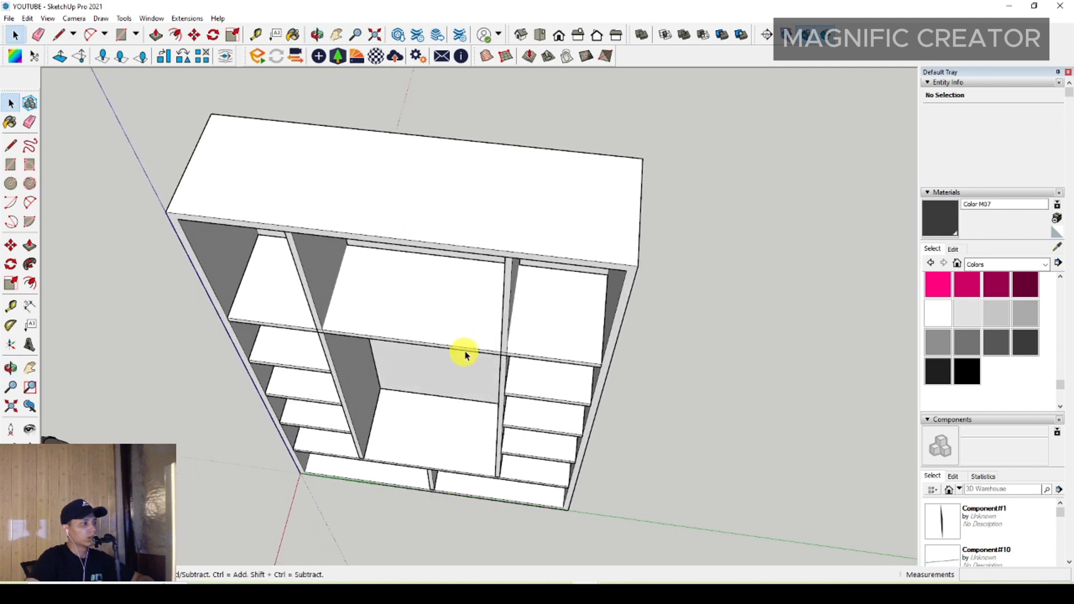
middle_drag(521, 314, 77, 199)
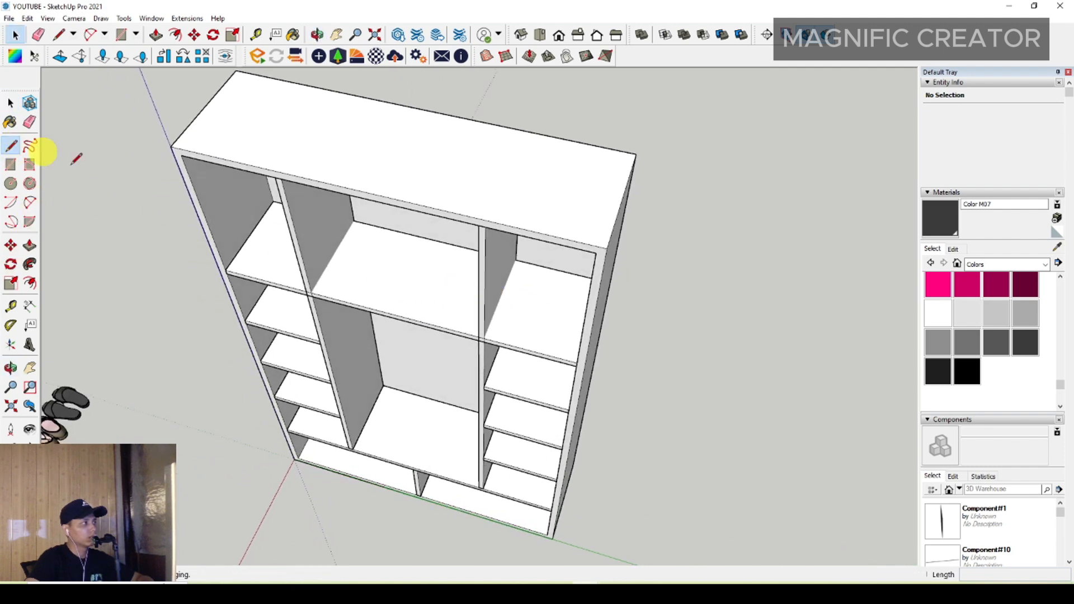
middle_drag(535, 328, 556, 241)
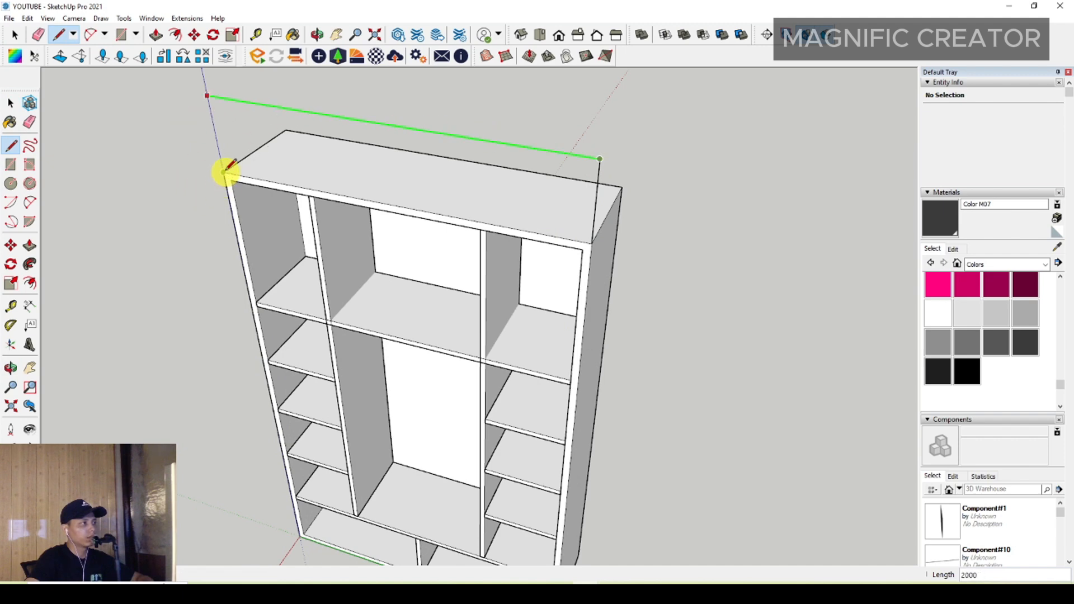
Erase the short vertical guide line standing on the cabinet's front top corner
key(space)
right_click(599, 169)
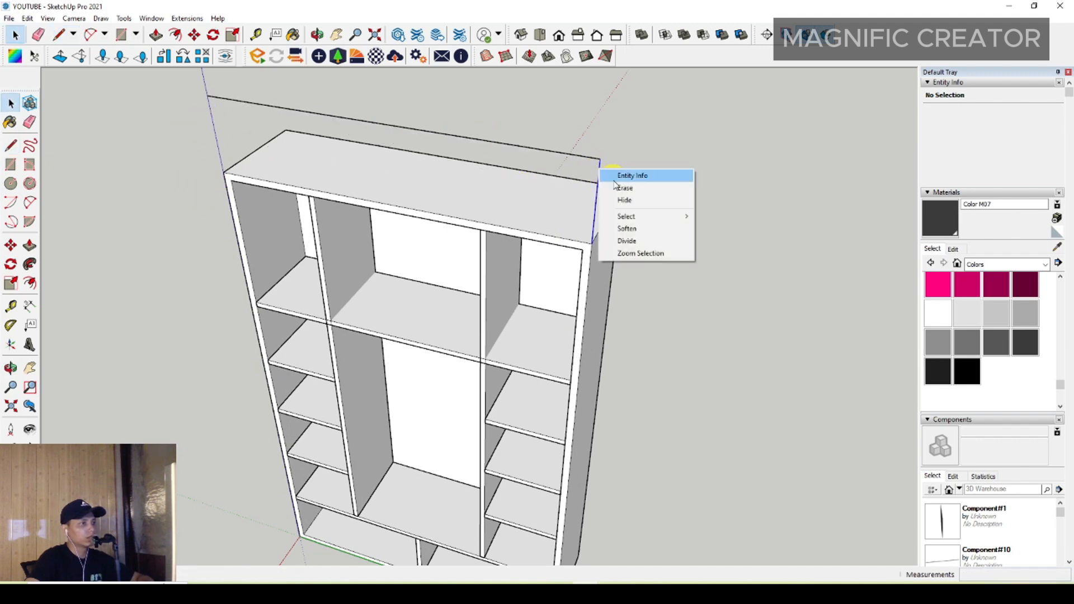
click(610, 186)
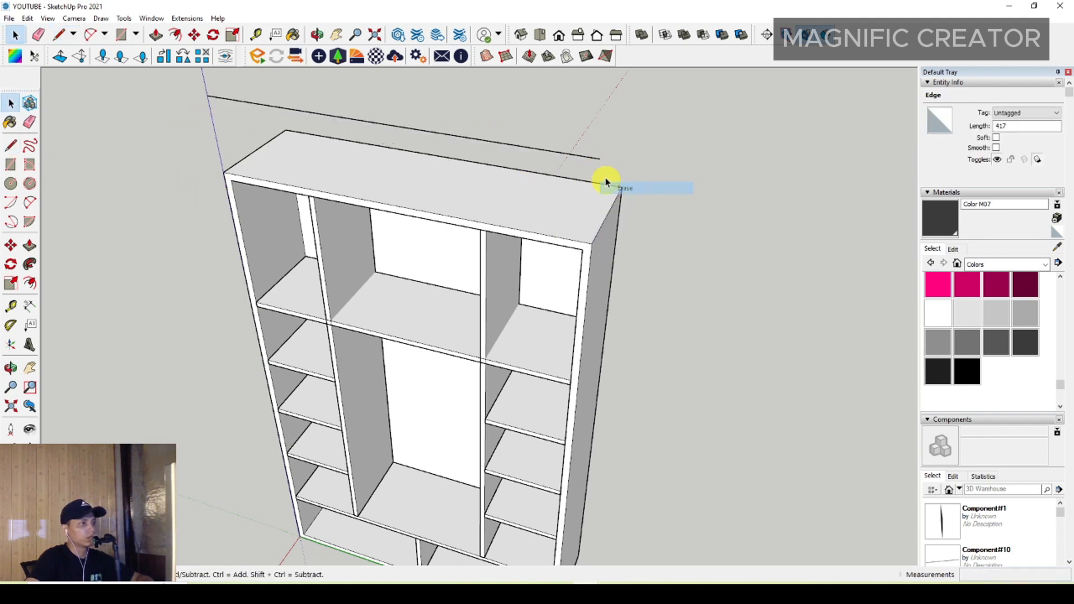
Divide the 2000 mm line above the cabinet into four equal segments and erase the first and third from the left
click(227, 98)
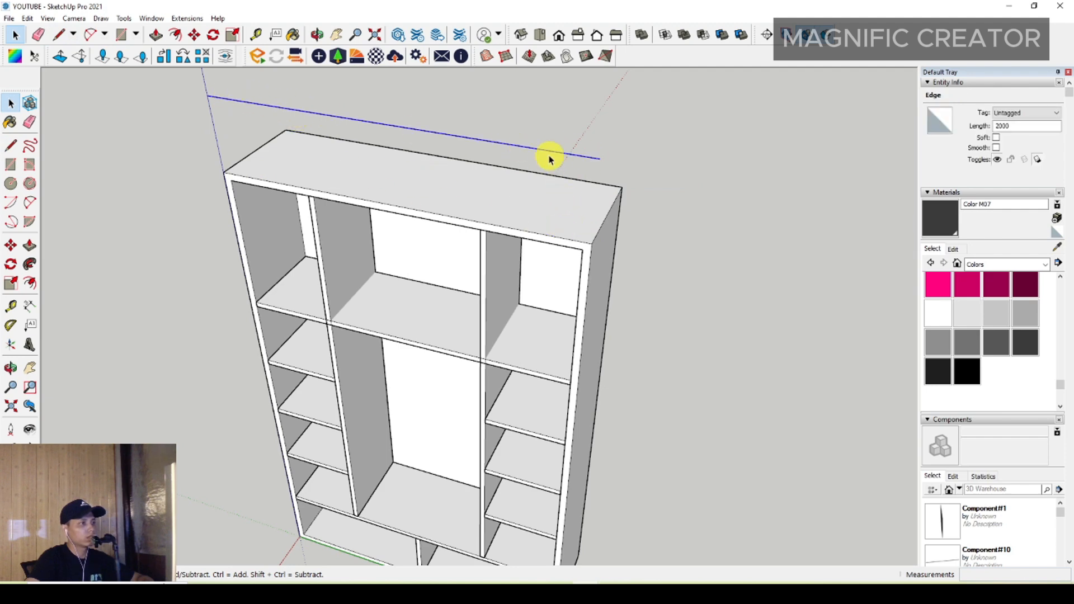
right_click(543, 153)
click(570, 222)
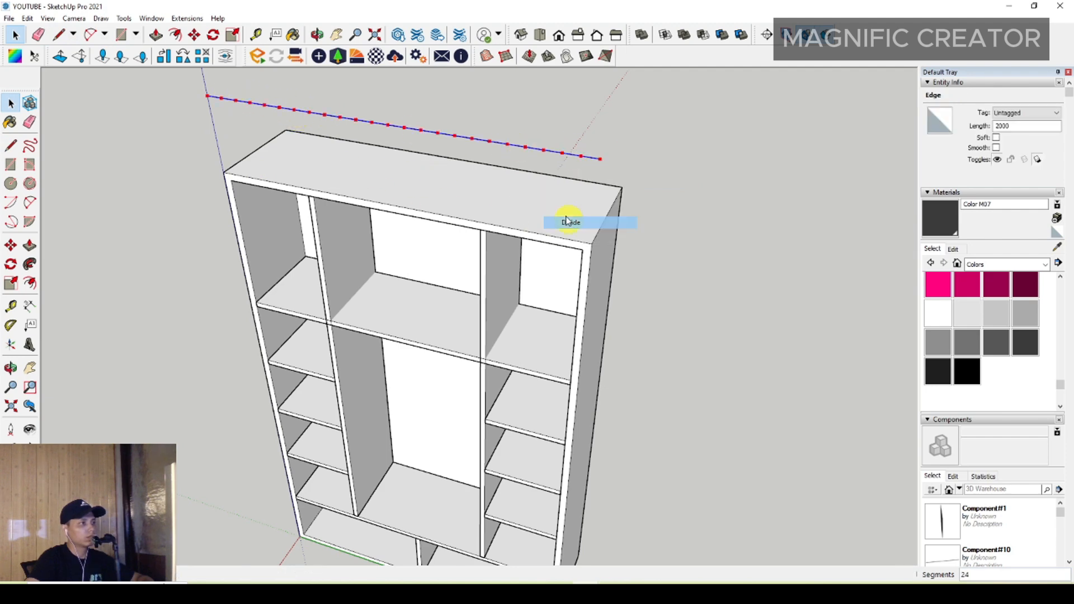
click(479, 158)
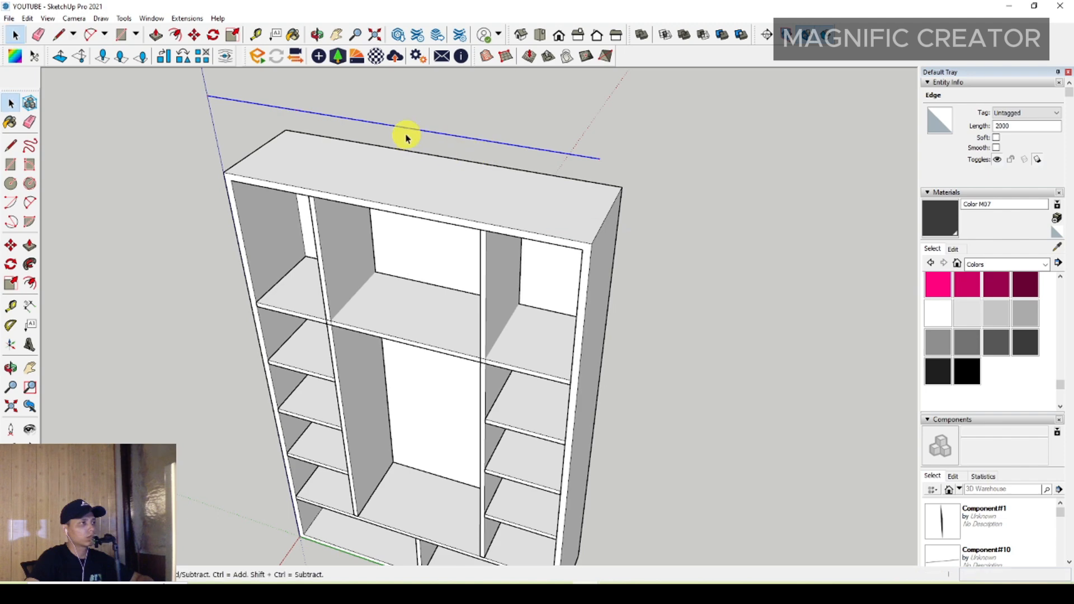
right_click(257, 104)
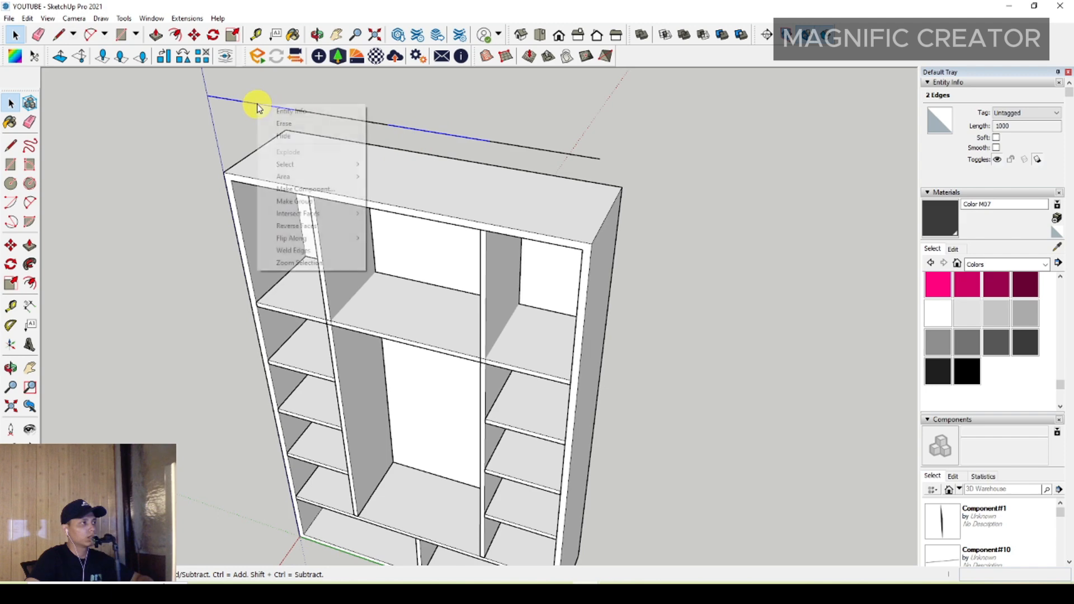
click(290, 124)
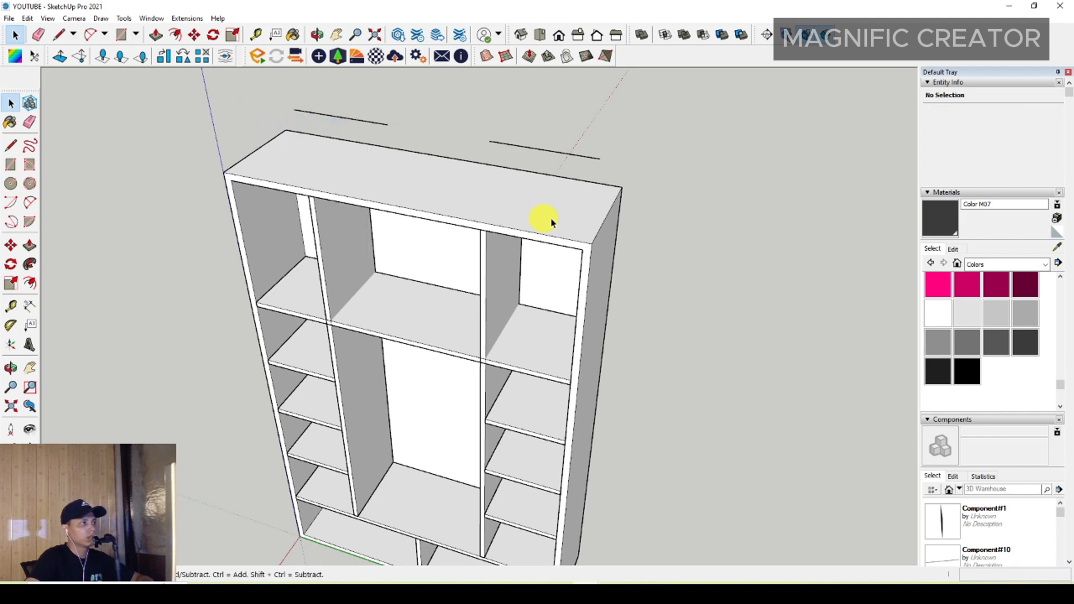
Draw a 500 mm wide rectangle from the rightmost line segment down to the underside of the lower shelf
middle_drag(561, 227, 515, 226)
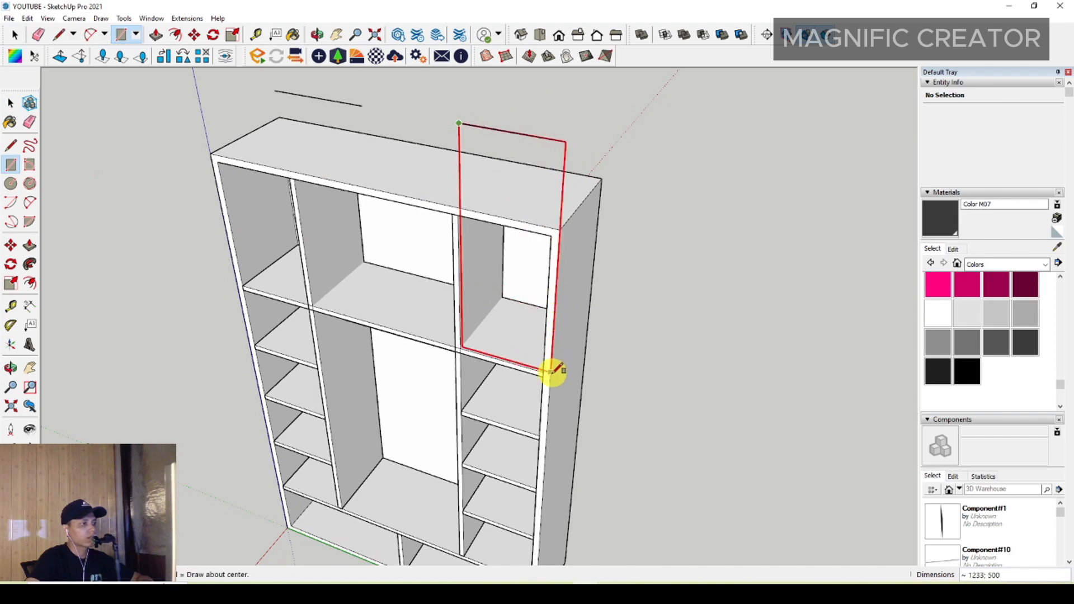
shift+drag(551, 373, 532, 235)
scroll(471, 414, up, 4)
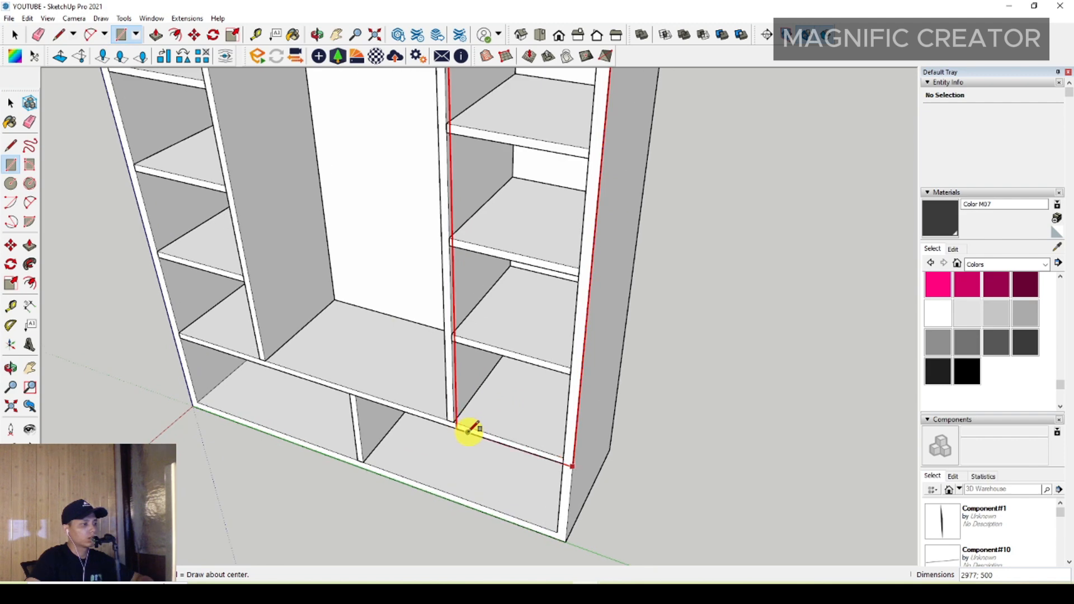
scroll(456, 426, up, 2)
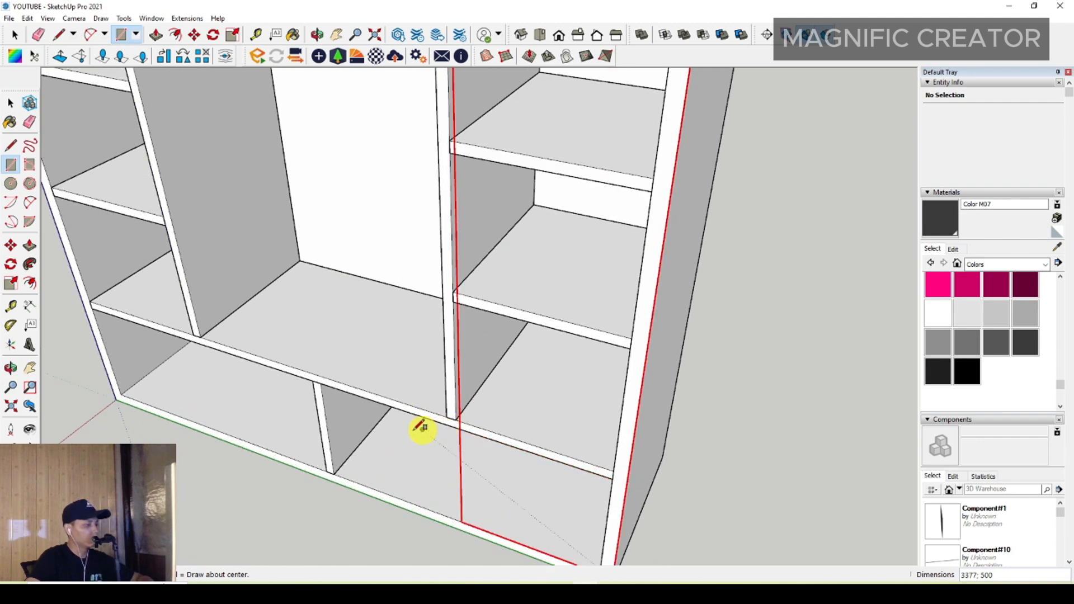
click(321, 383)
key(space)
Scale the tall rectangle's height down so its upper edge meets the cabinet's front top edge
scroll(532, 412, down, 6)
shift+middle_drag(556, 201, 521, 335)
scroll(492, 236, up, 3)
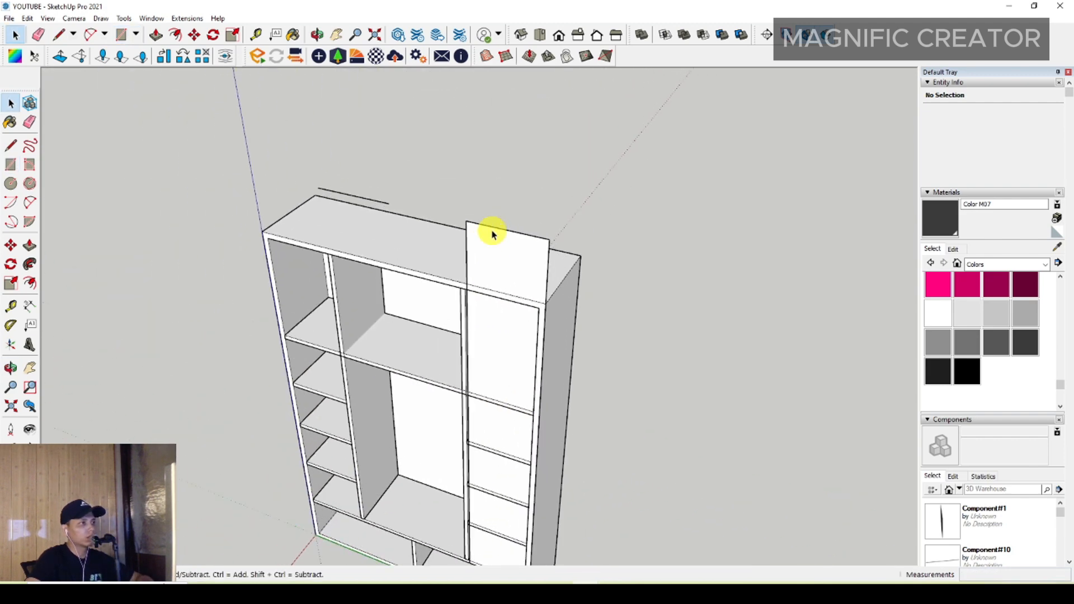
double_click(494, 251)
scroll(495, 260, up, 2)
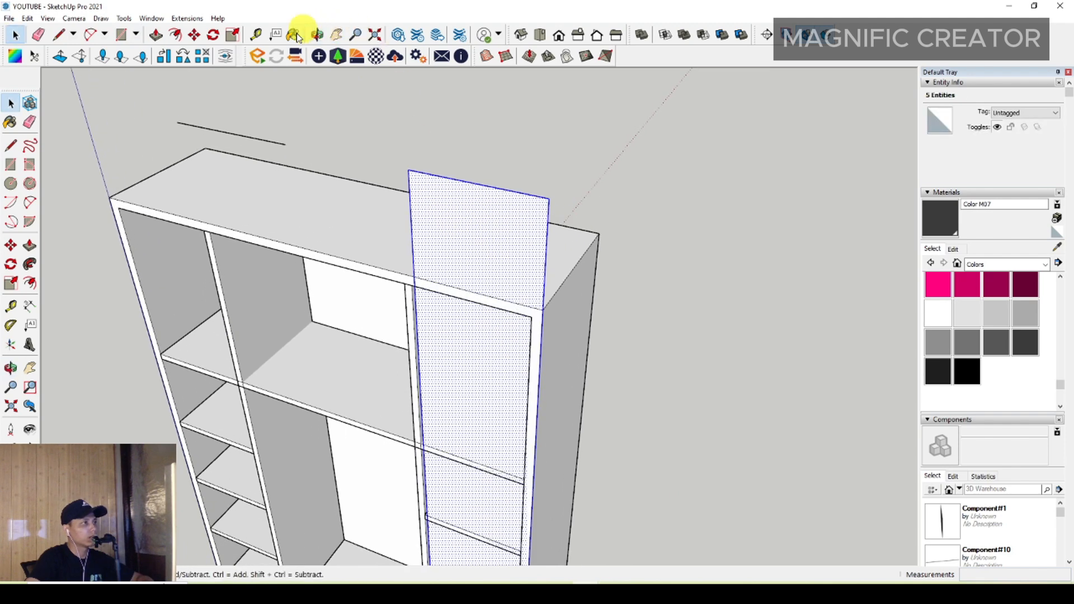
click(233, 36)
drag(480, 184, 543, 309)
key(space)
scroll(489, 313, down, 3)
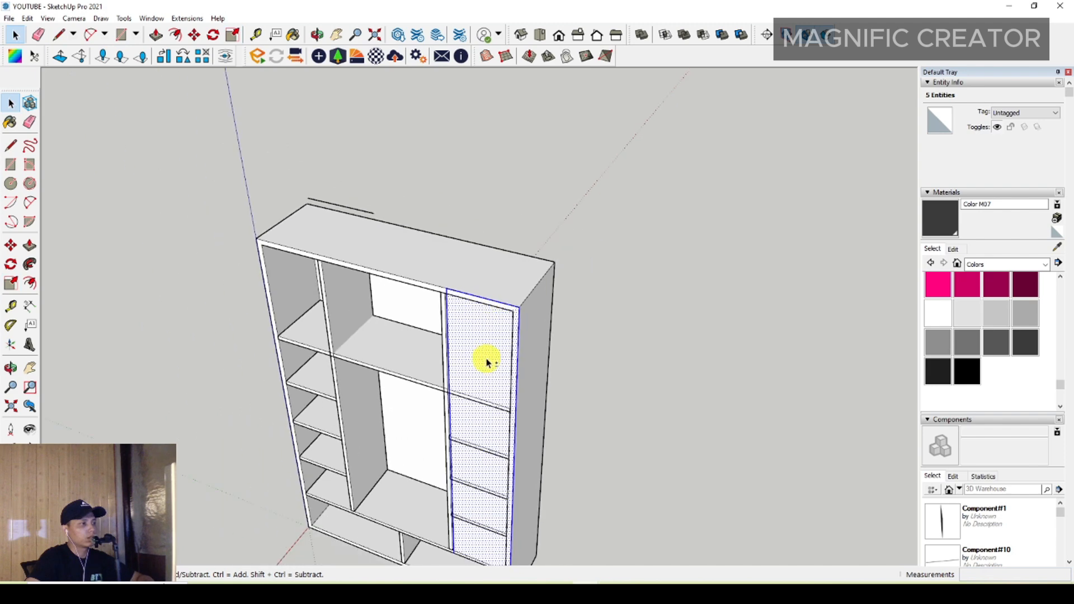
Extrude the tall door rectangle to a 30 mm thickness and make the whole panel a group
middle_drag(486, 361, 481, 340)
scroll(481, 287, up, 2)
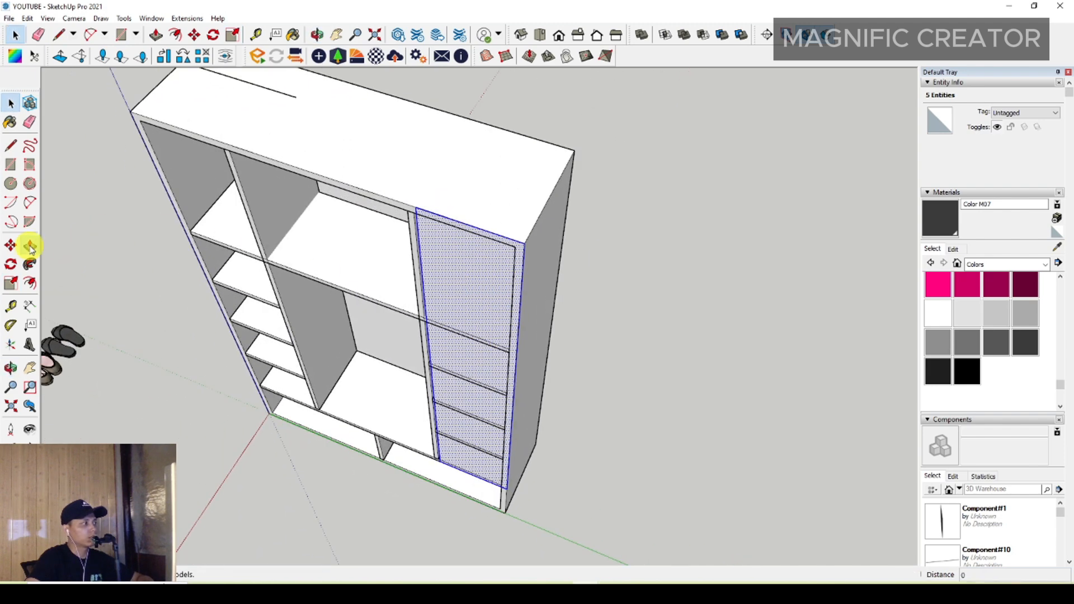
drag(488, 274, 480, 285)
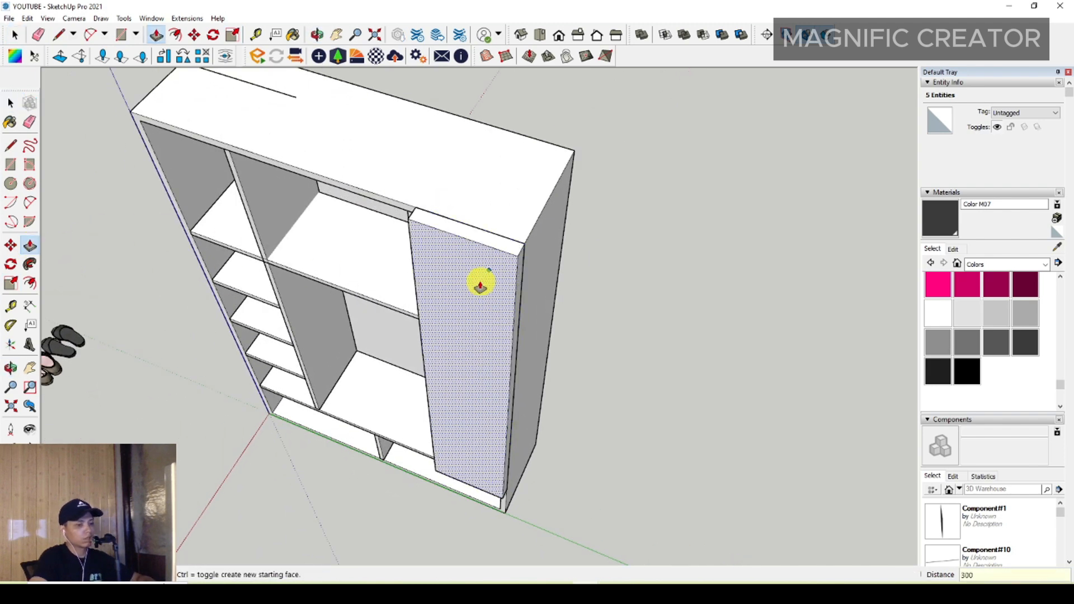
click(480, 286)
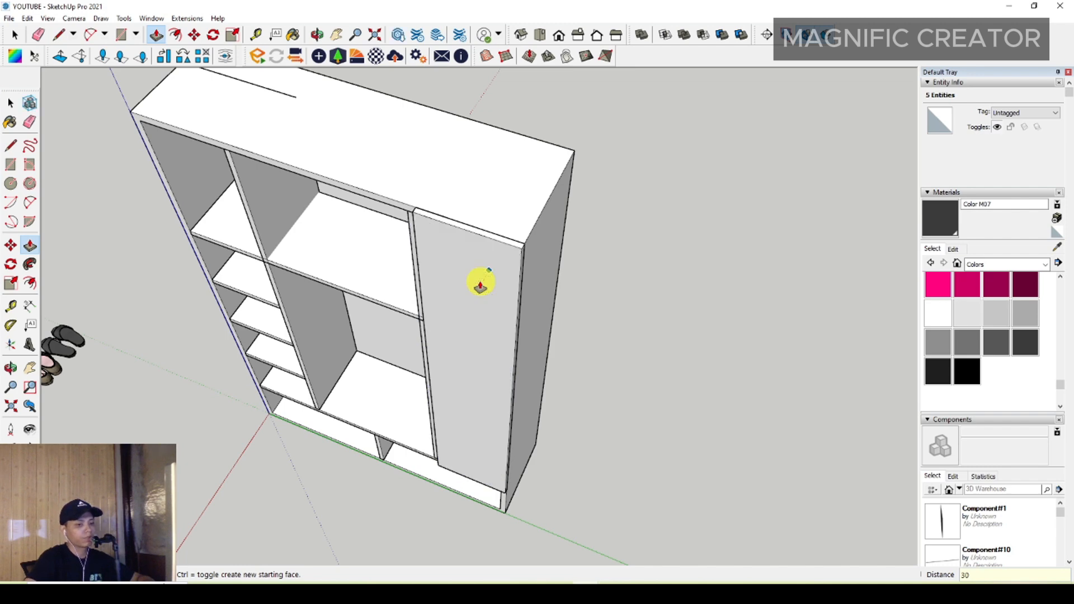
key(space)
triple_click(475, 262)
right_click(475, 262)
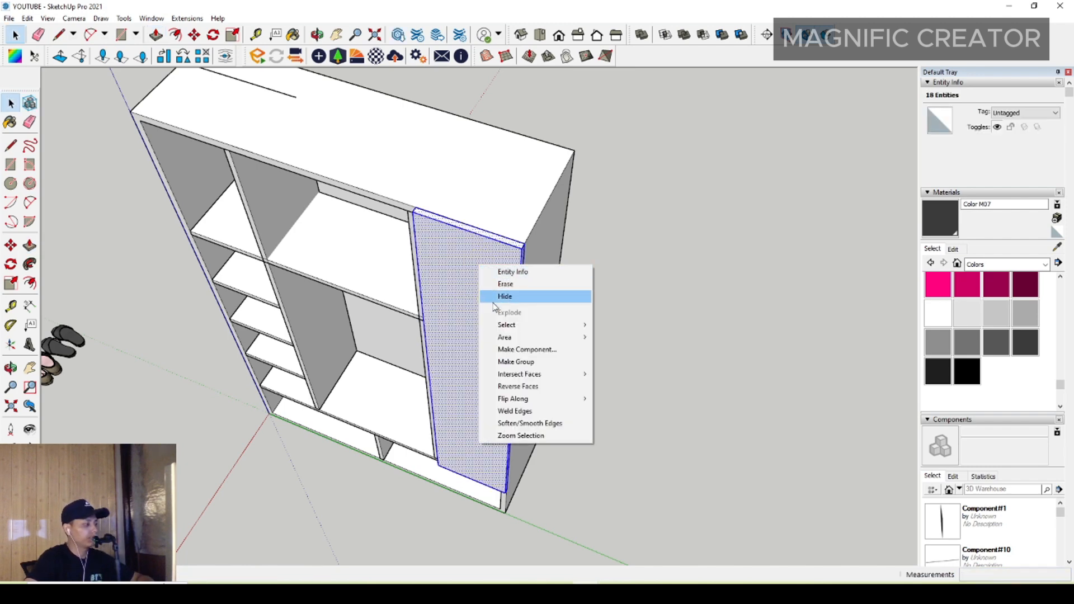
click(515, 362)
Open the door group and lower the panel's top face to the front edge of the upper shelf
middle_drag(514, 361, 493, 248)
triple_click(478, 223)
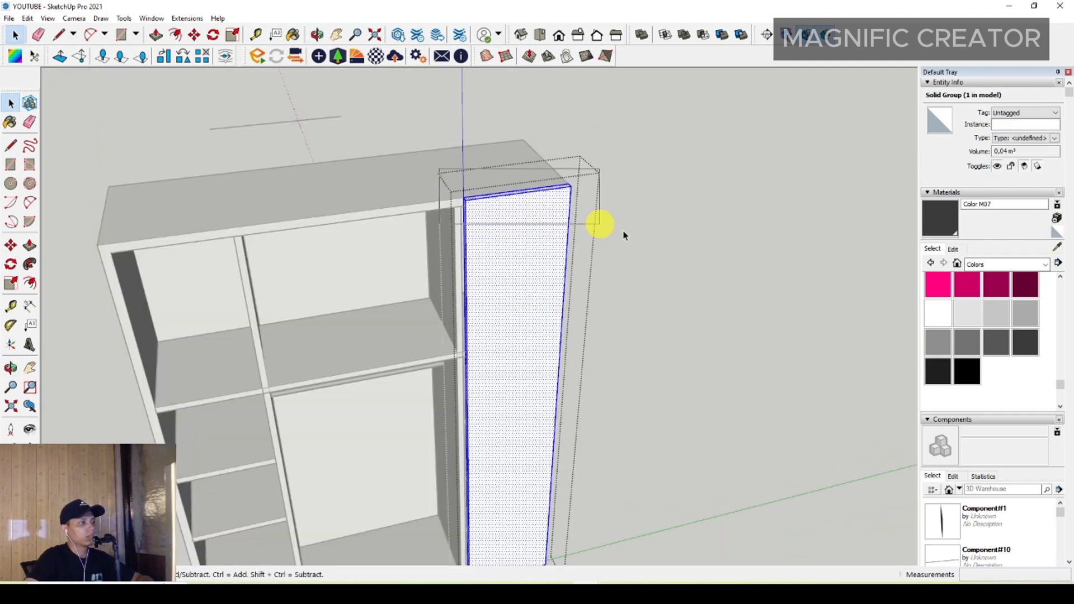
click(599, 223)
double_click(508, 198)
key(p)
click(502, 196)
scroll(454, 362, up, 3)
scroll(464, 366, up, 5)
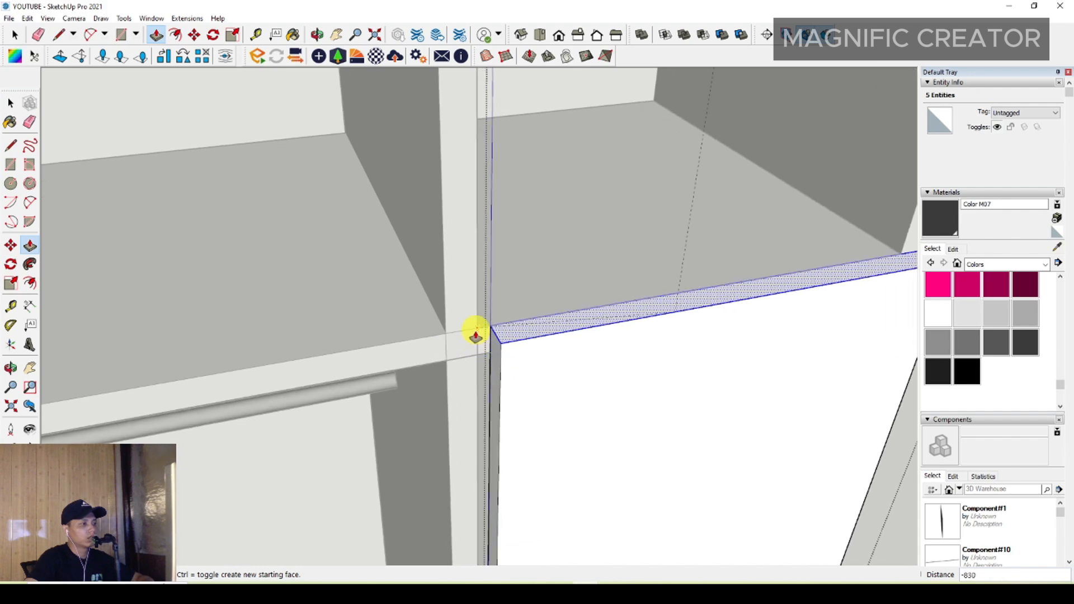
scroll(450, 342, up, 1)
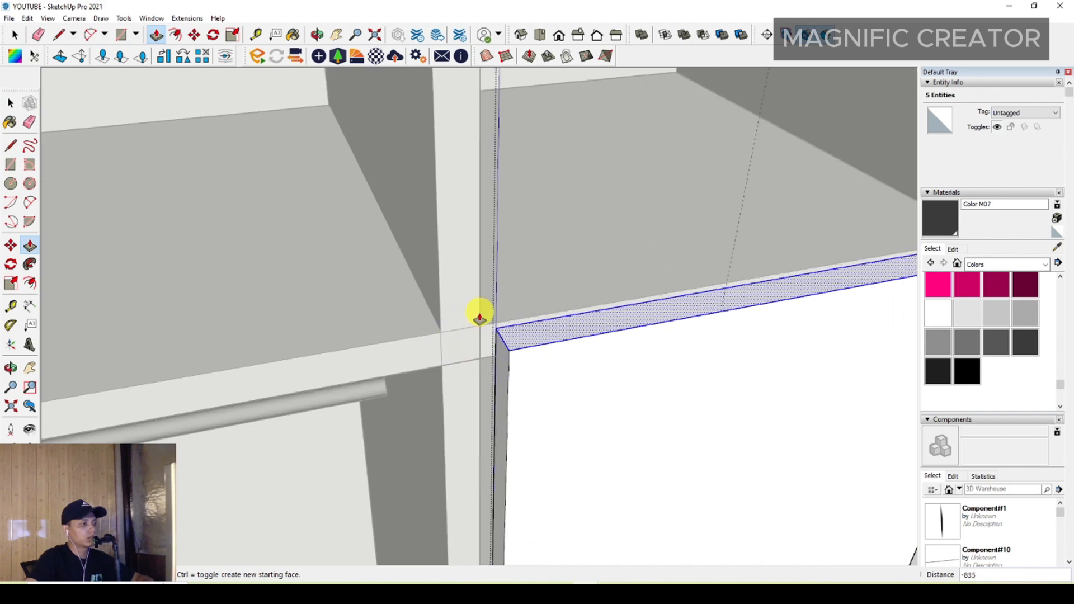
middle_drag(480, 312, 462, 263)
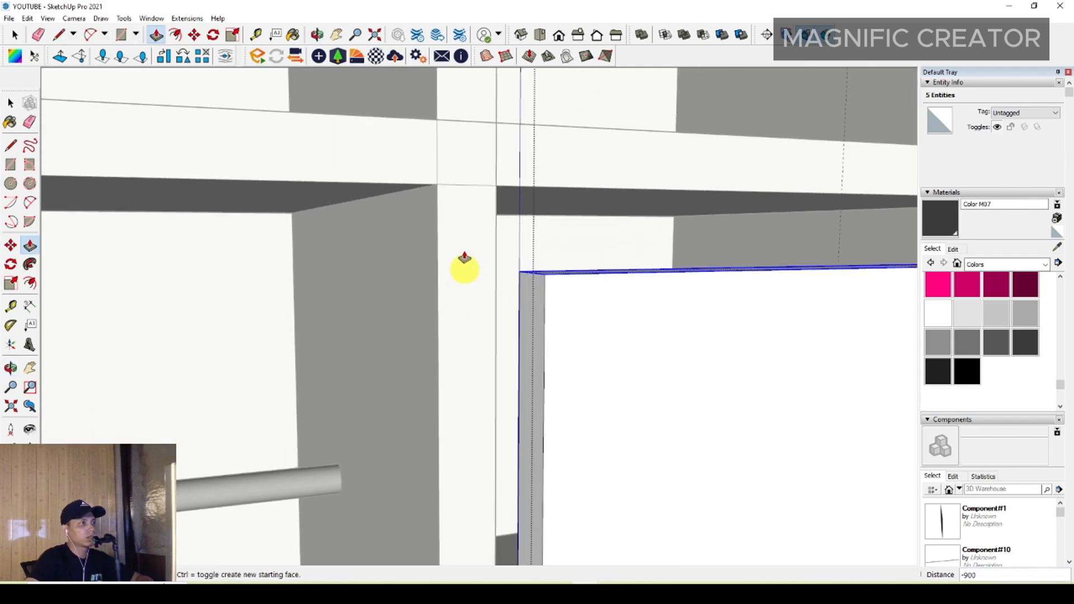
key(space)
scroll(448, 151, down, 10)
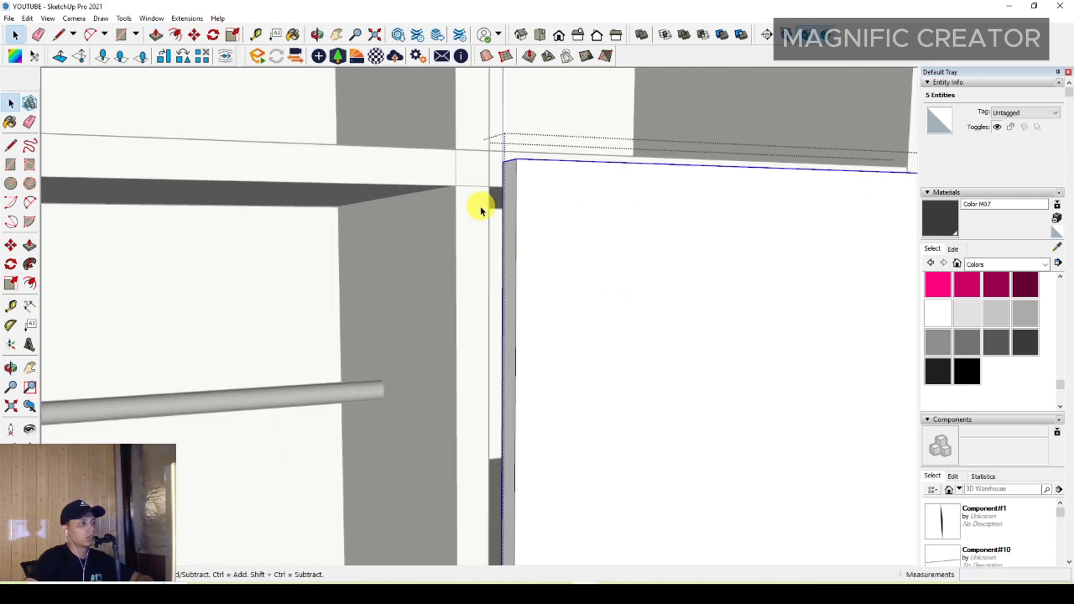
scroll(451, 295, up, 10)
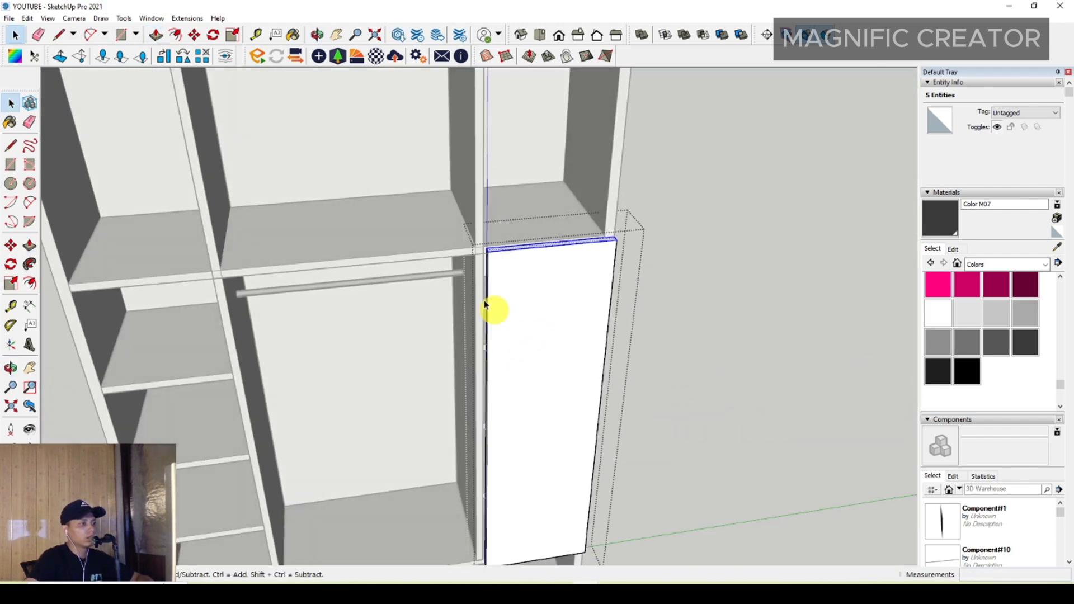
Extend the door panel's inner side face to the centre of the vertical divider's front edge
scroll(524, 317, up, 5)
click(549, 272)
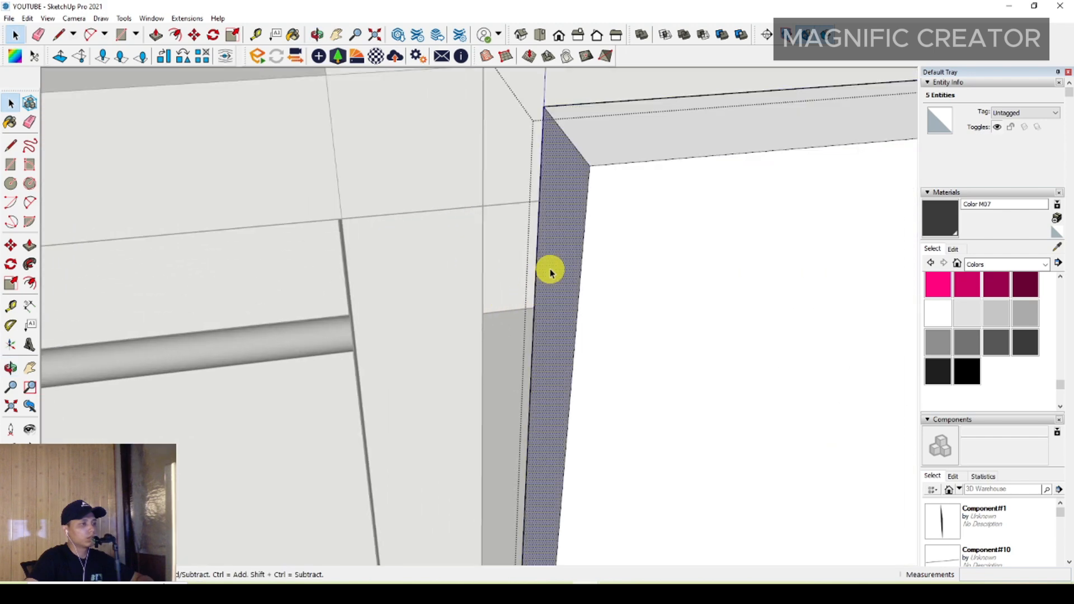
key(p)
click(570, 144)
scroll(456, 193, down, 5)
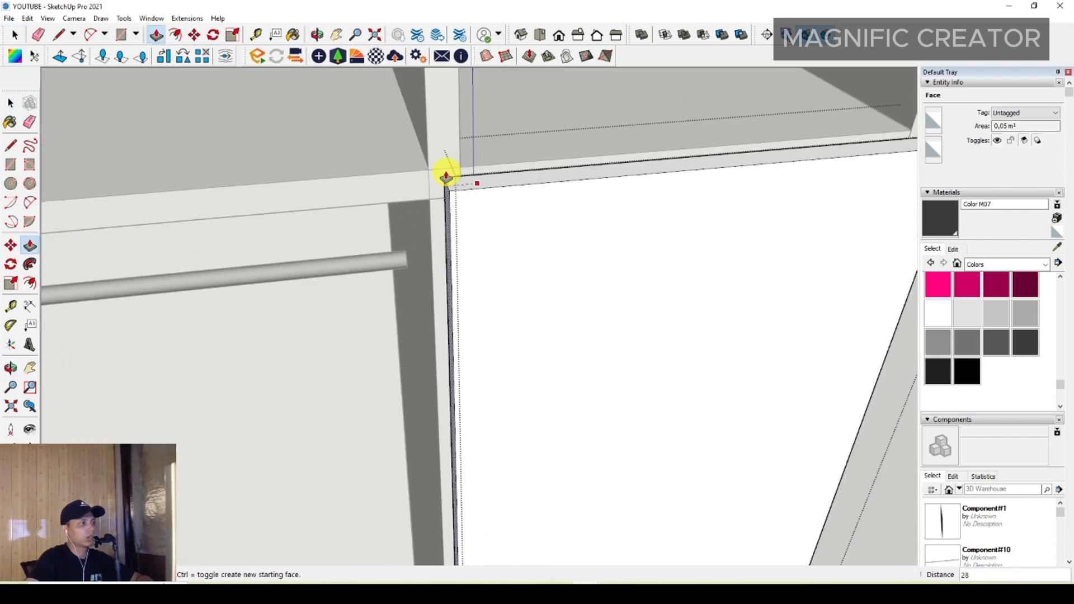
scroll(445, 209, down, 5)
shift+middle_drag(444, 211, 408, 431)
scroll(394, 232, up, 5)
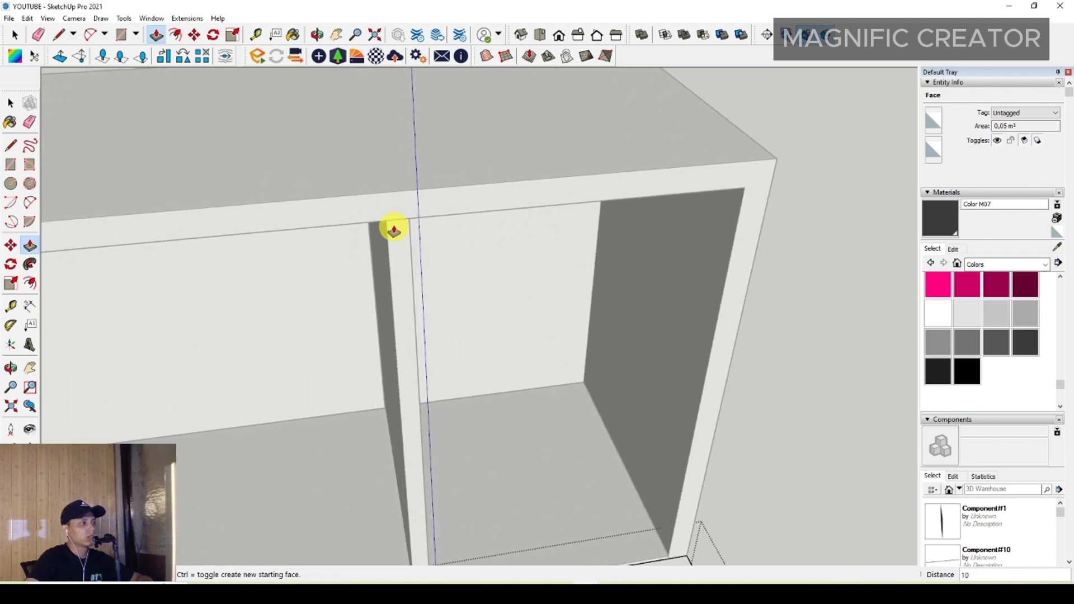
click(398, 222)
scroll(395, 235, down, 8)
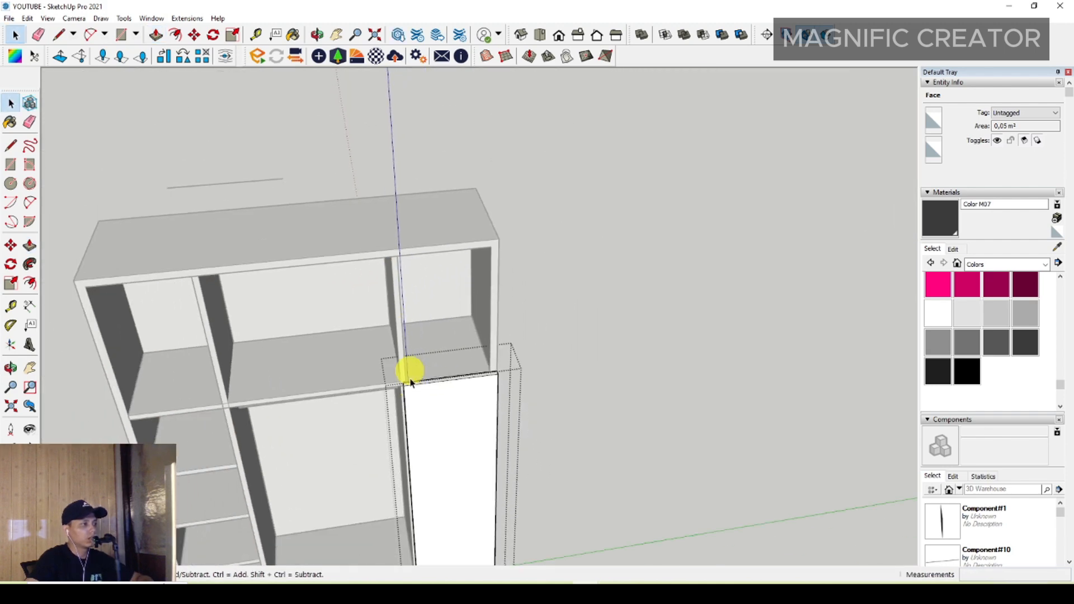
Push the door panel's top face slightly down within the upper shelf's front edge and close the group
key(space)
shift+middle_drag(442, 335, 475, 324)
click(593, 277)
scroll(488, 232, up, 4)
scroll(475, 324, up, 2)
scroll(475, 324, up, 1)
click(475, 326)
key(p)
scroll(472, 324, up, 3)
click(473, 330)
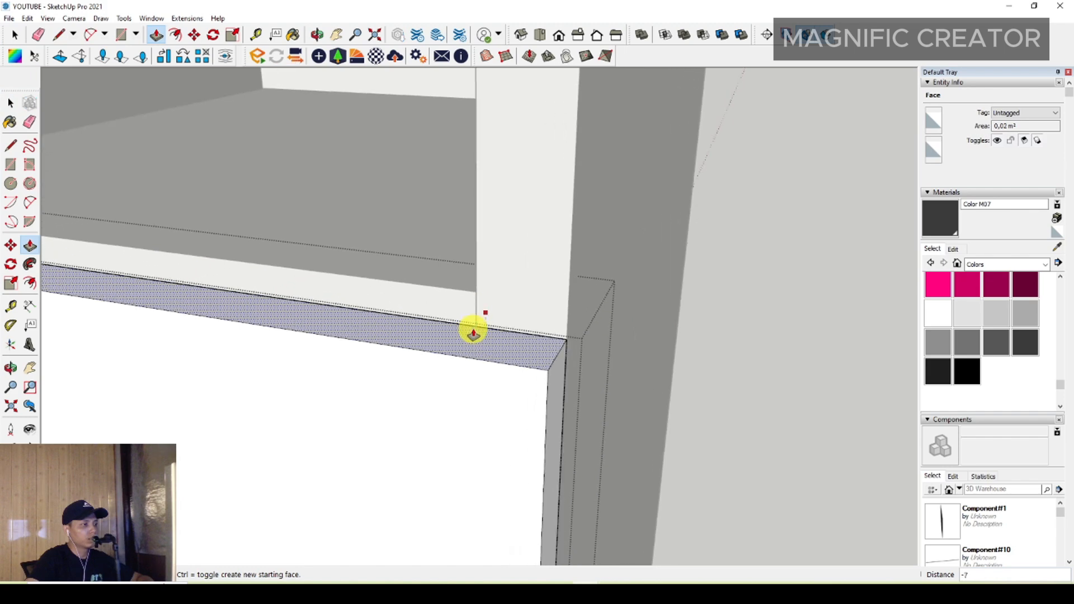
key(Return)
key(space)
scroll(515, 315, down, 6)
click(627, 329)
scroll(430, 330, down, 4)
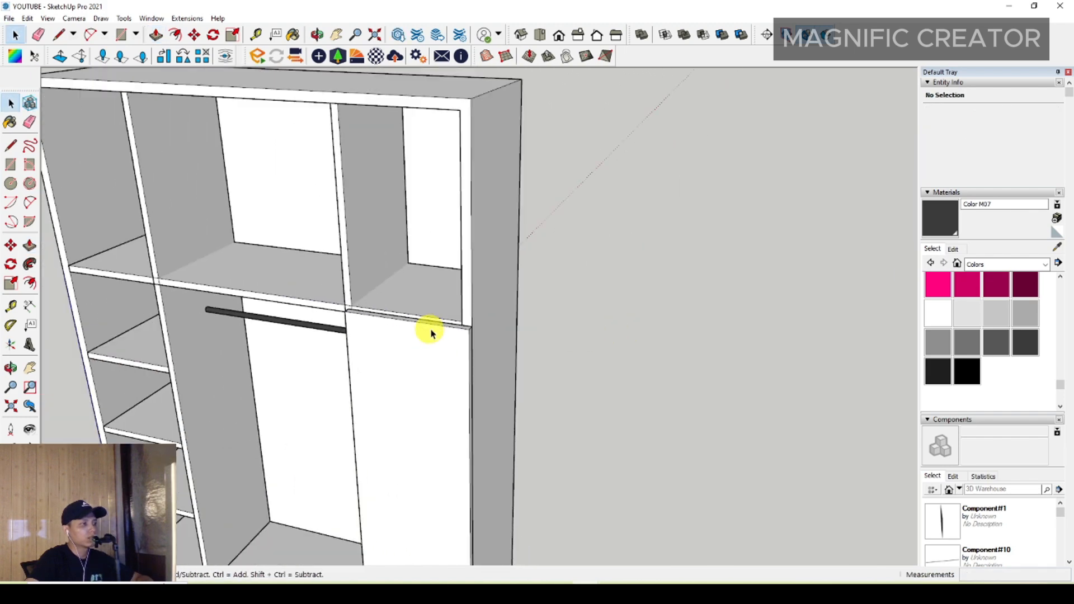
Copy the tall door panel straight up from its lower outer corner to the top of the original panel
scroll(430, 330, down, 5)
click(438, 348)
middle_drag(439, 348, 249, 328)
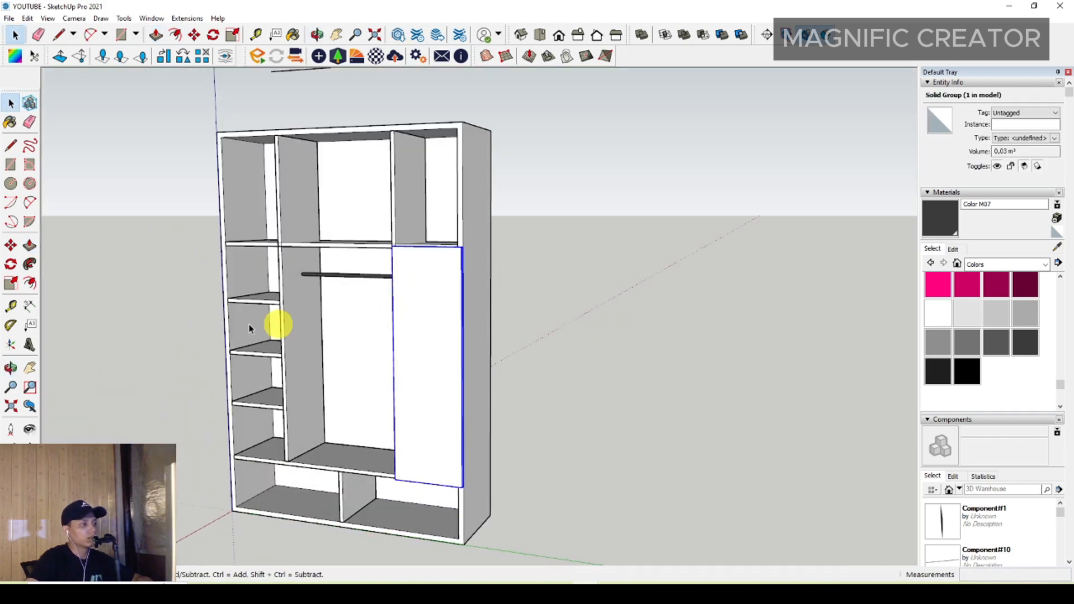
click(9, 245)
scroll(468, 486, up, 4)
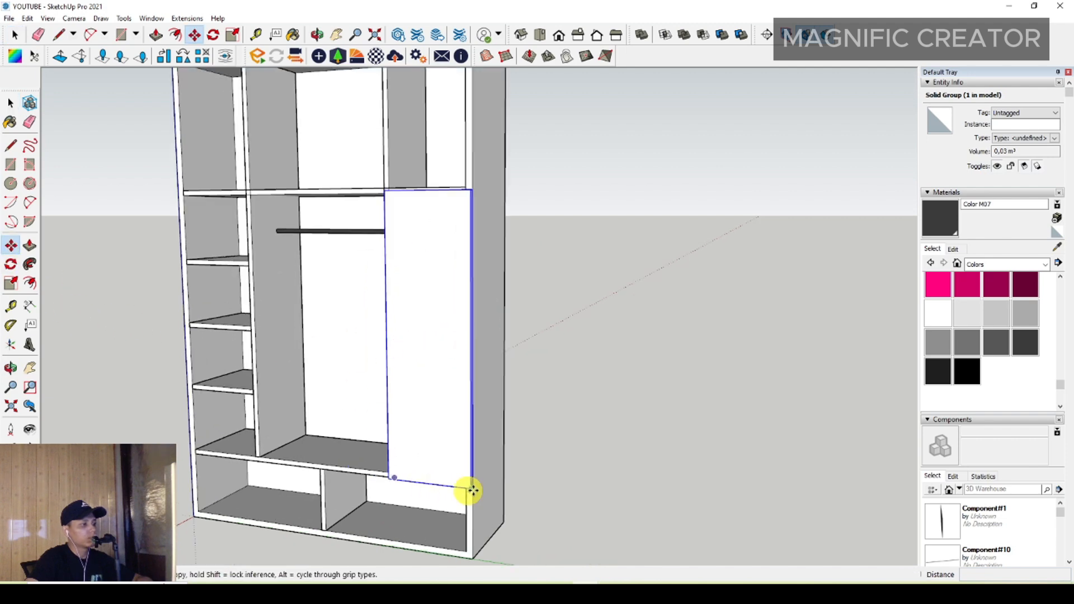
click(468, 487)
scroll(462, 360, down, 6)
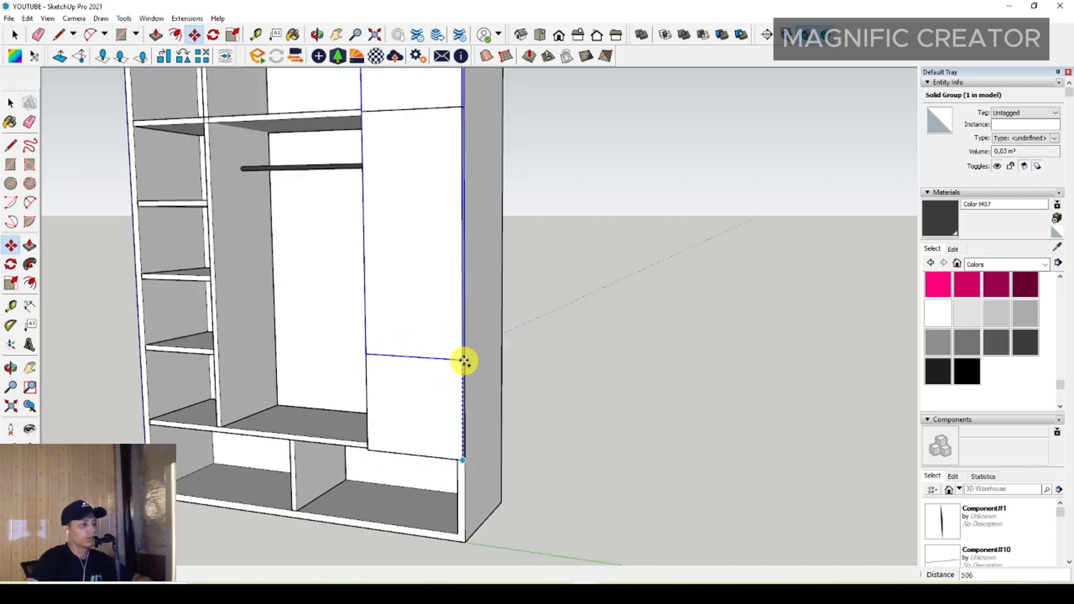
scroll(458, 231, up, 1)
click(461, 230)
key(space)
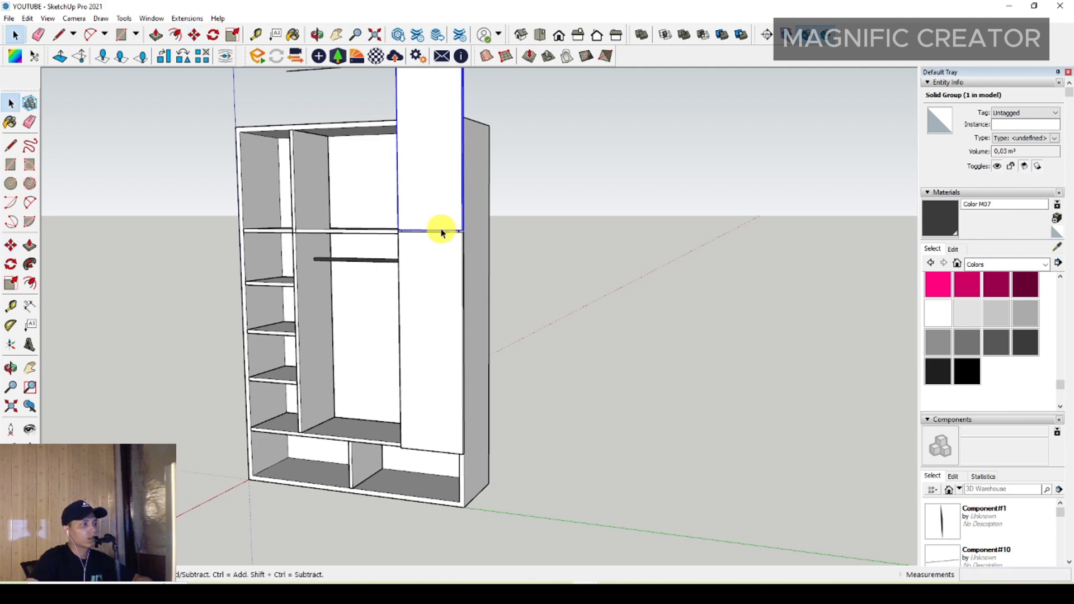
Align the copied panel's lower edge with the top edge of the door panel below it
scroll(457, 232, up, 6)
middle_drag(475, 234, 459, 250)
key(m)
scroll(459, 246, up, 2)
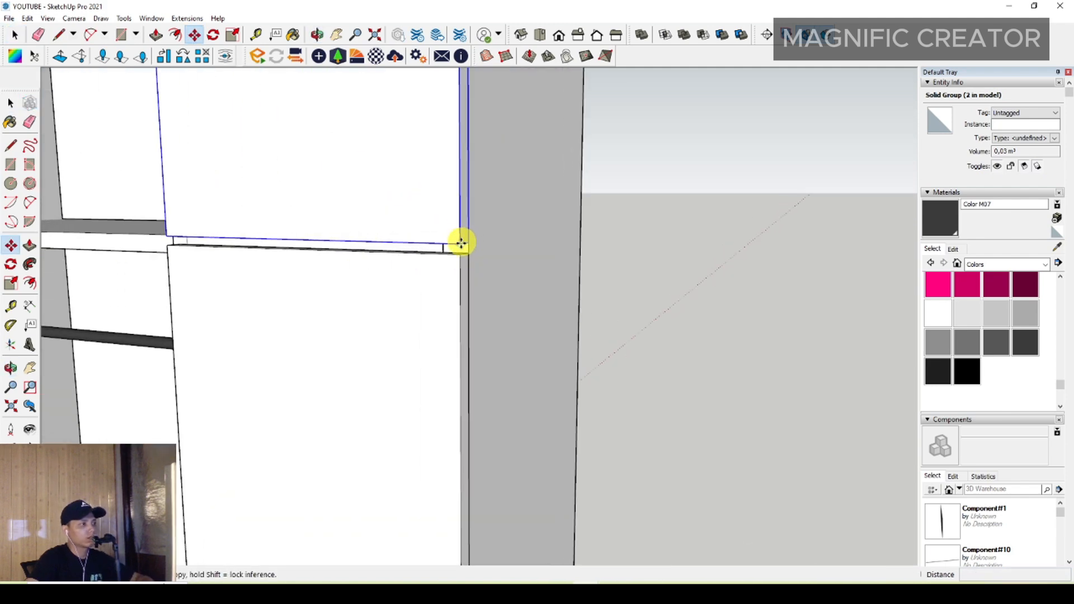
key(space)
scroll(442, 279, down, 6)
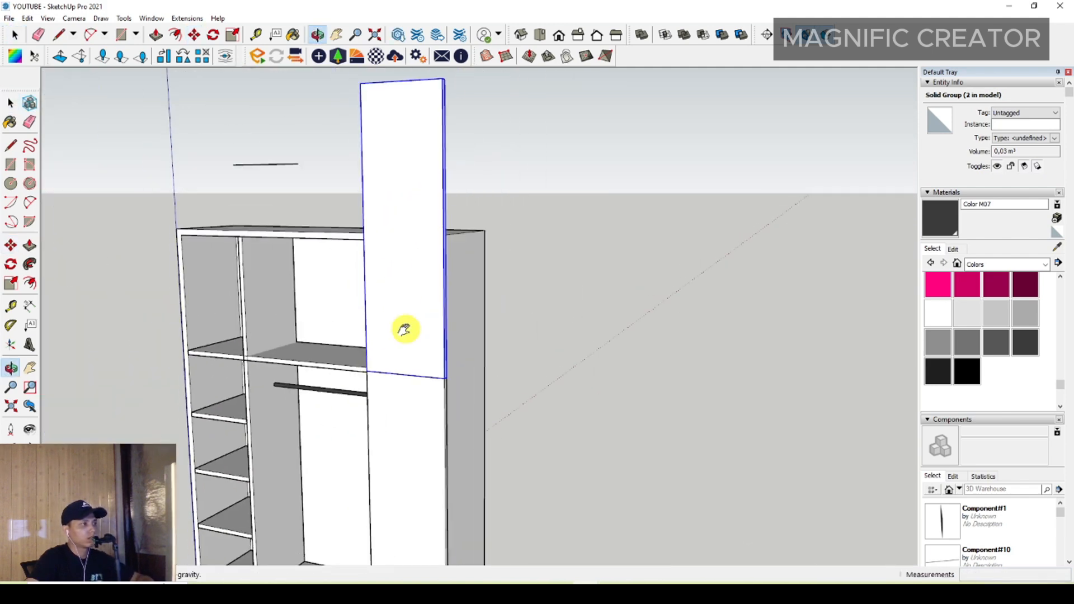
Open the upper door group and push its top face down to the cabinet's top edge
right_click(412, 193)
triple_click(413, 147)
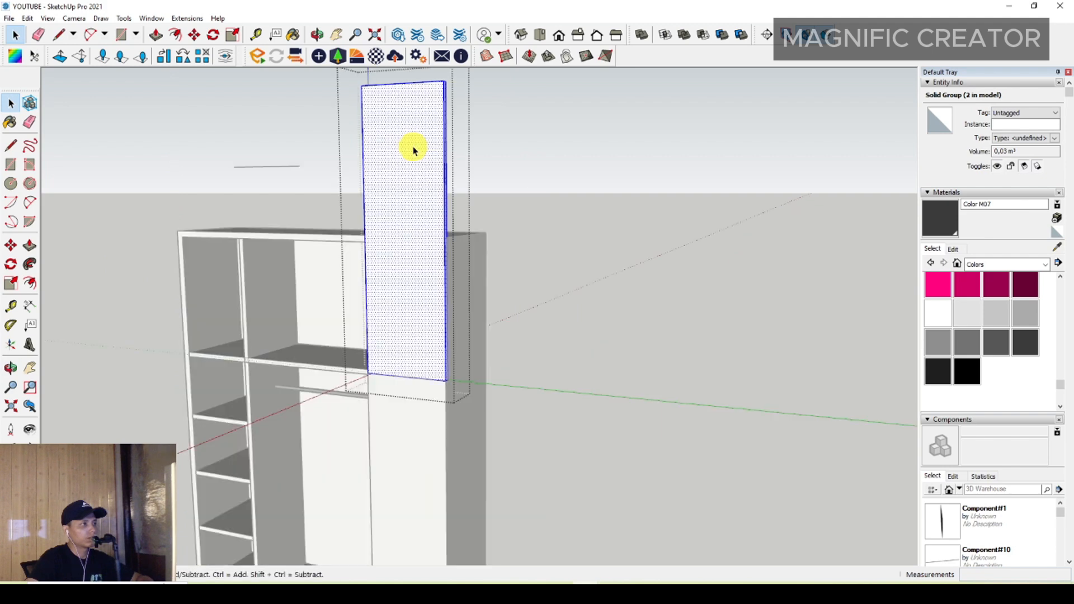
shift+middle_drag(414, 149, 416, 231)
drag(346, 155, 457, 196)
click(447, 172)
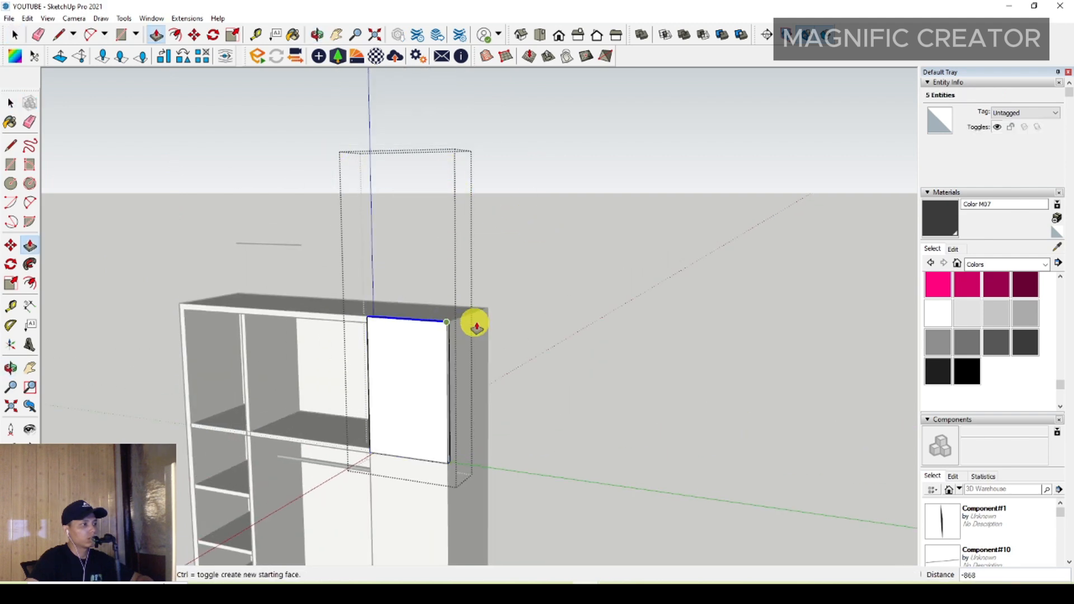
click(473, 317)
scroll(439, 312, down, 5)
Convert the upper door group and the lower door group into two separate components
middle_drag(439, 311, 535, 296)
middle_drag(541, 242, 472, 311)
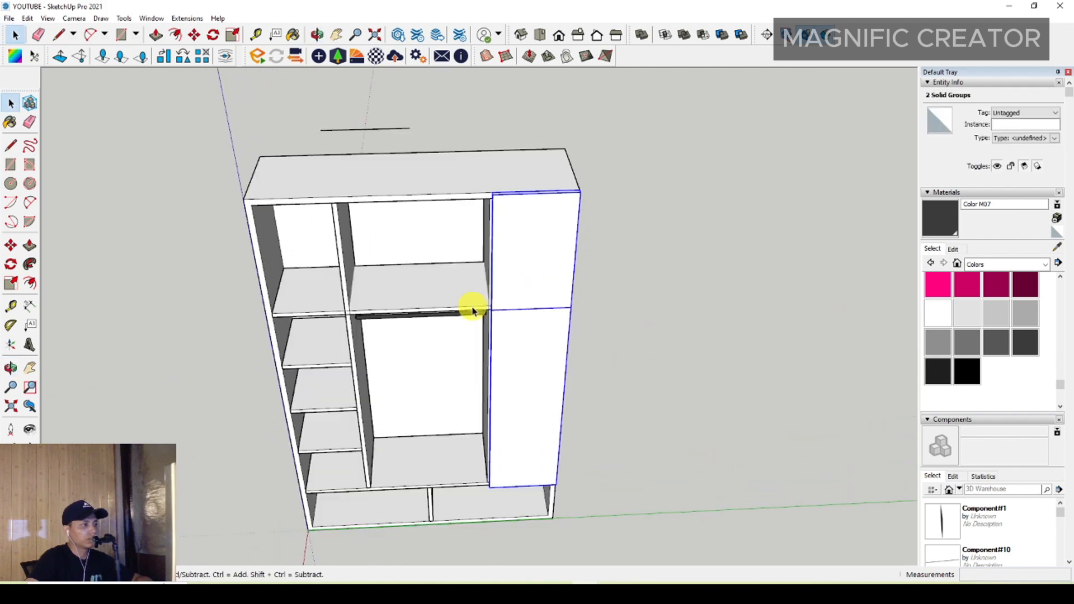
right_click(524, 274)
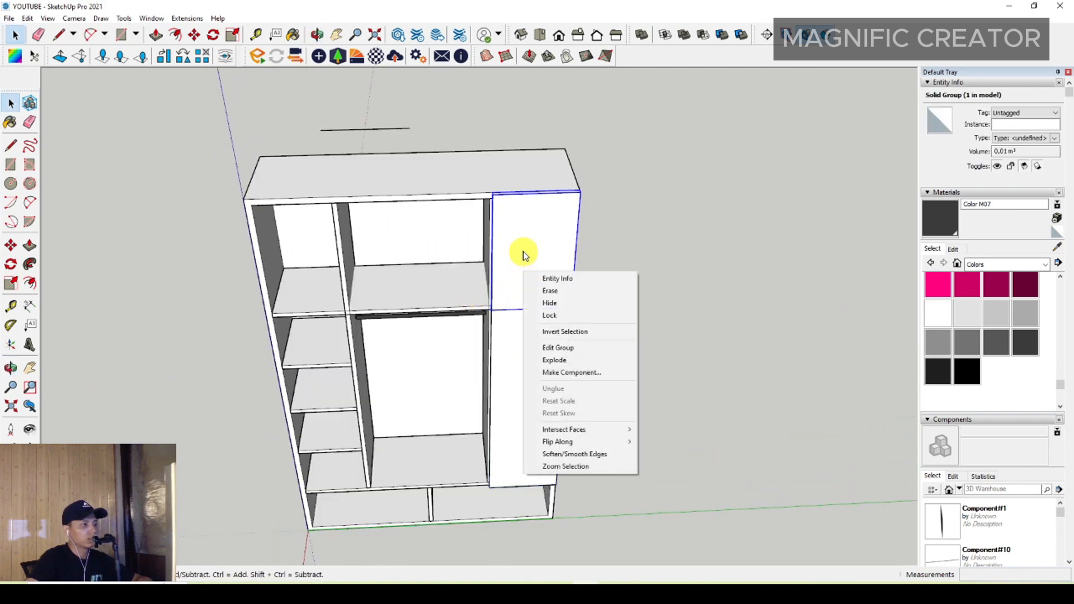
click(565, 372)
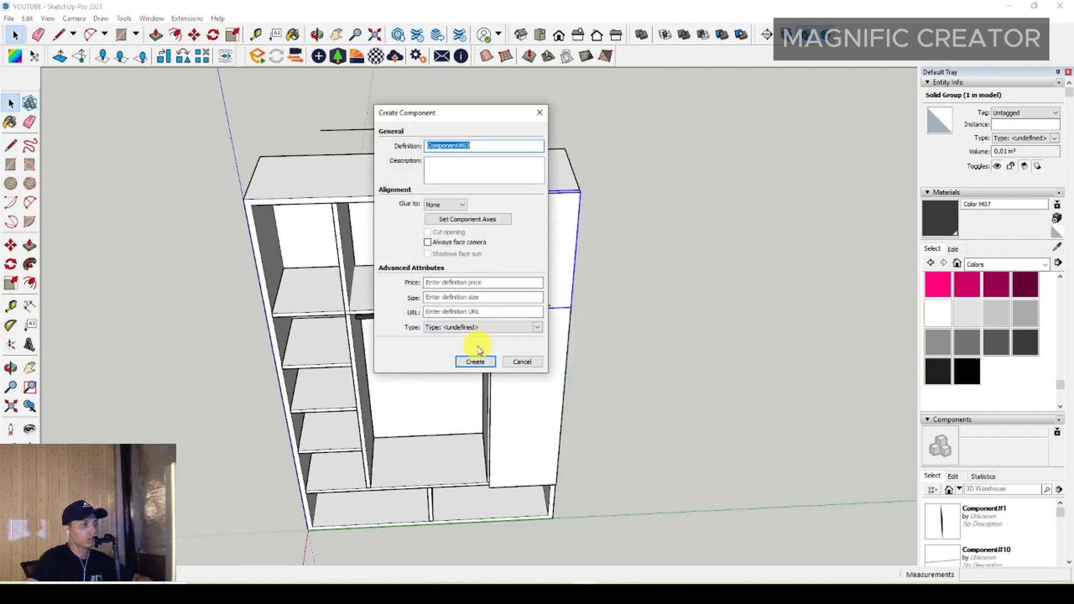
click(488, 362)
right_click(537, 347)
click(559, 434)
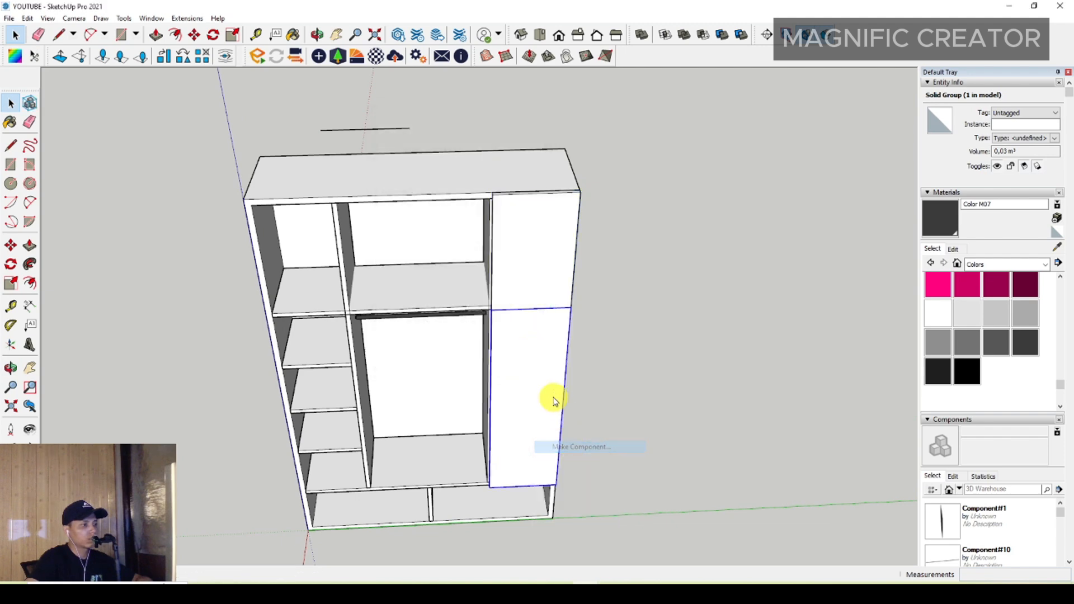
click(483, 363)
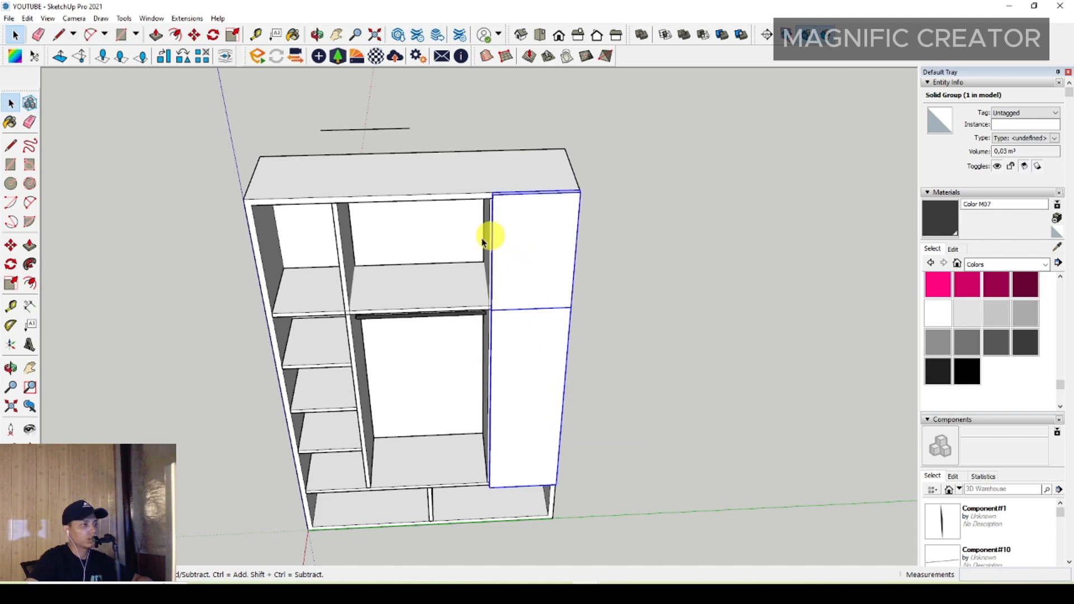
Copy both door components along the cabinet's width to its opposite end and mirror the copies with Flip Along
click(13, 263)
key(ctrl)
click(540, 231)
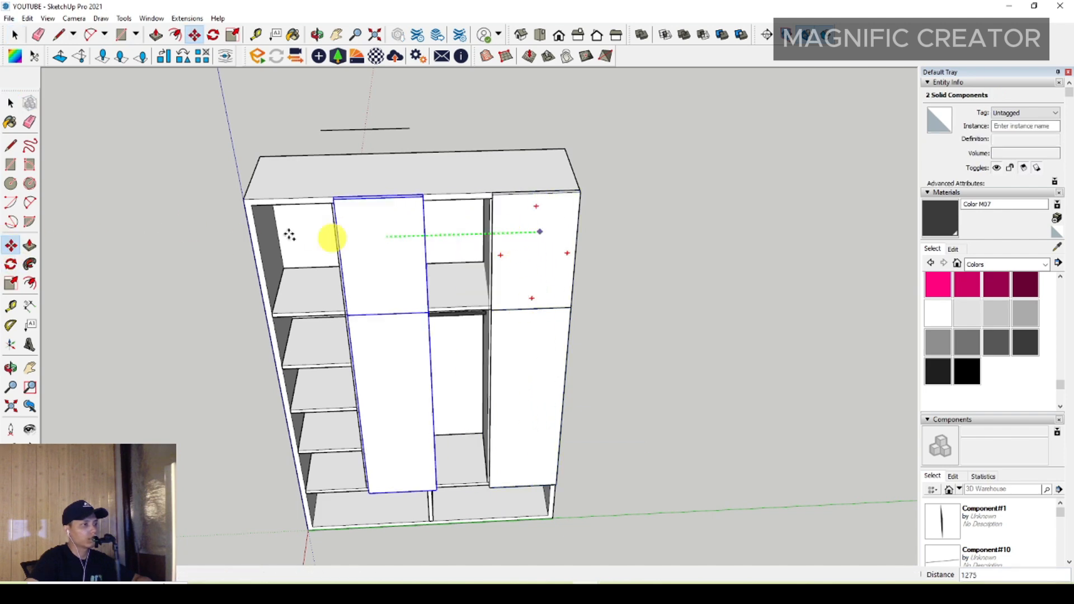
click(234, 231)
key(space)
right_click(233, 231)
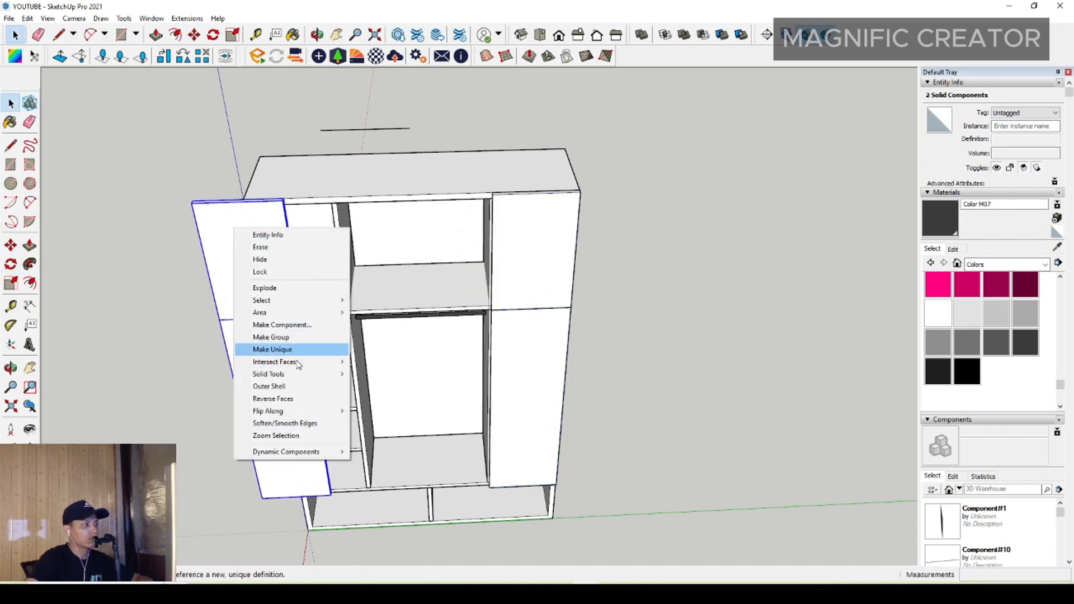
mouse_move(293, 414)
click(383, 428)
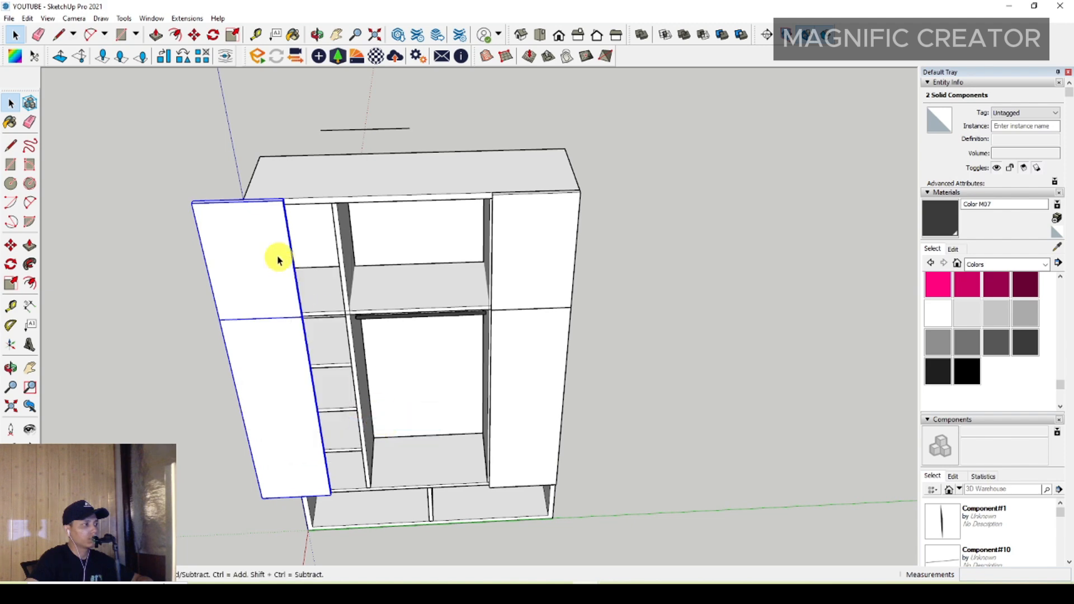
Move the copied door pair by its outer top corner onto the cabinet's front top corner
scroll(283, 257, up, 5)
shift+middle_drag(244, 216, 376, 292)
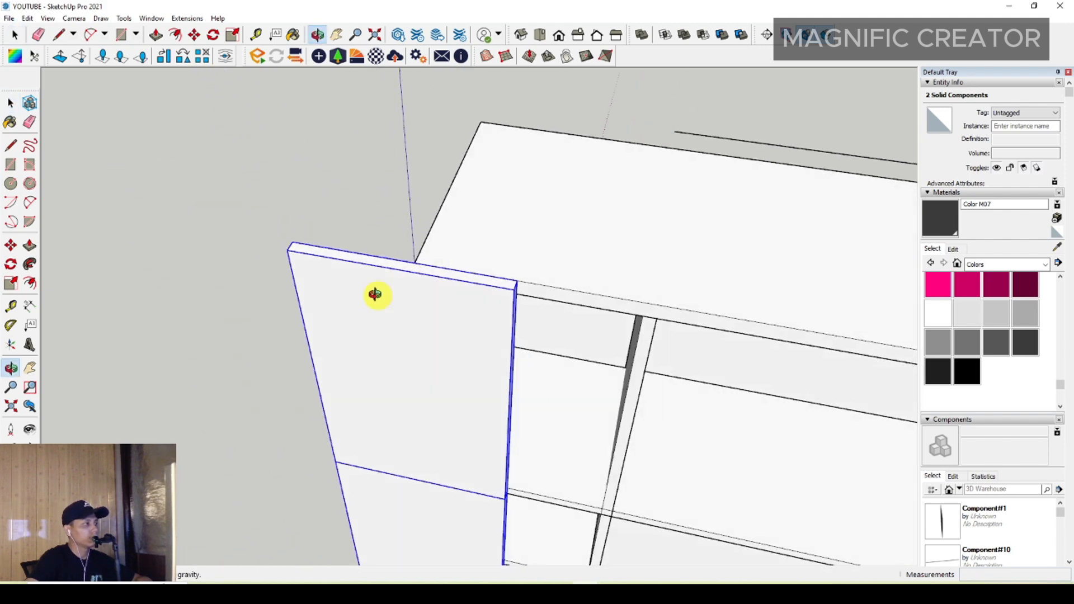
click(301, 244)
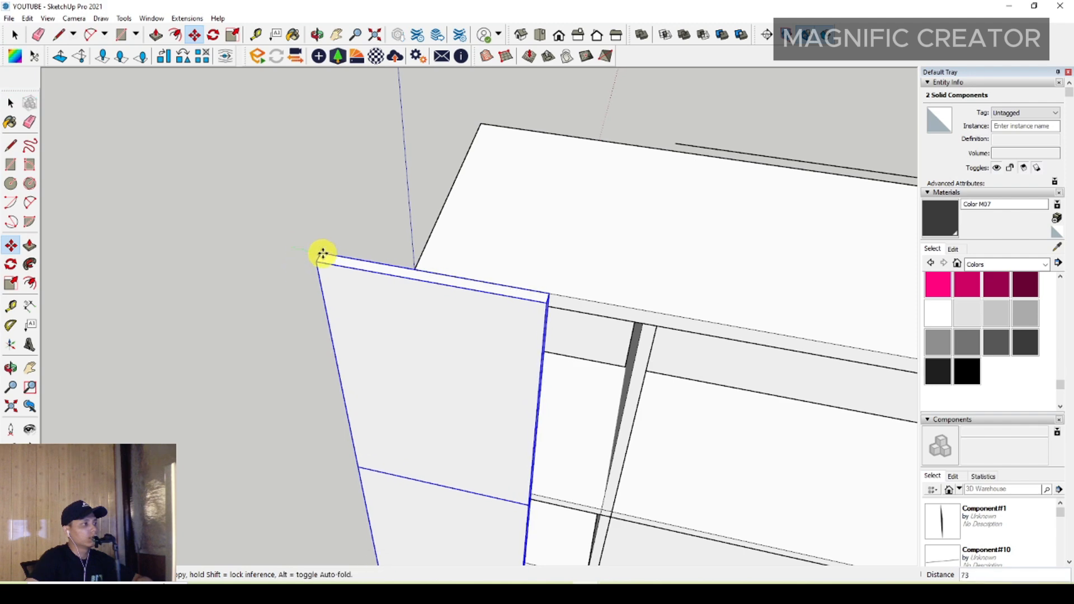
key(space)
scroll(472, 257, down, 6)
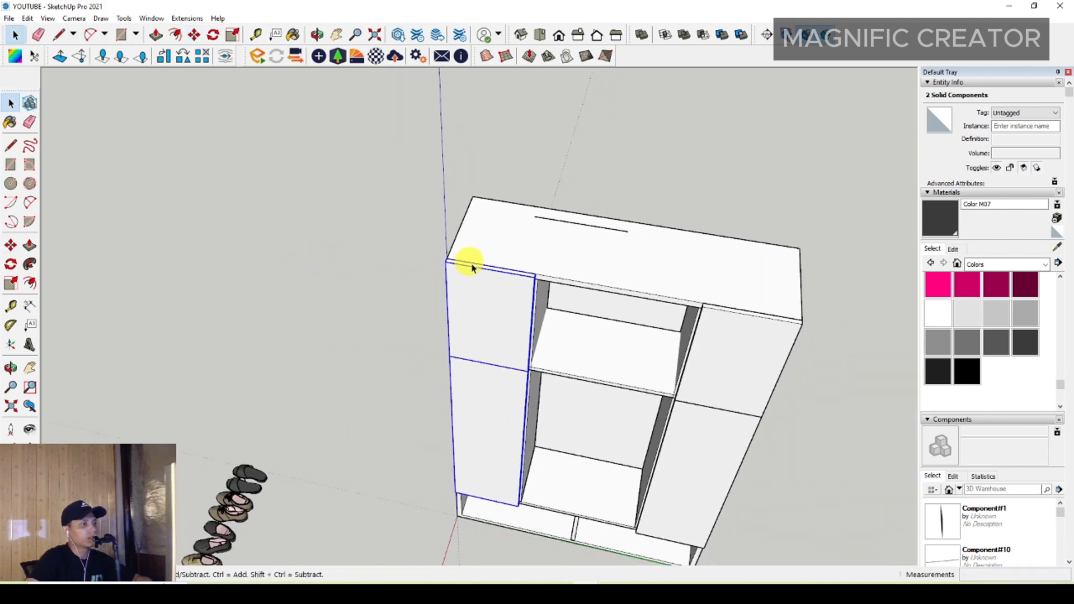
Delete the loose edge floating beyond the cabinet's top panel
middle_drag(472, 265, 398, 174)
middle_drag(410, 302, 416, 212)
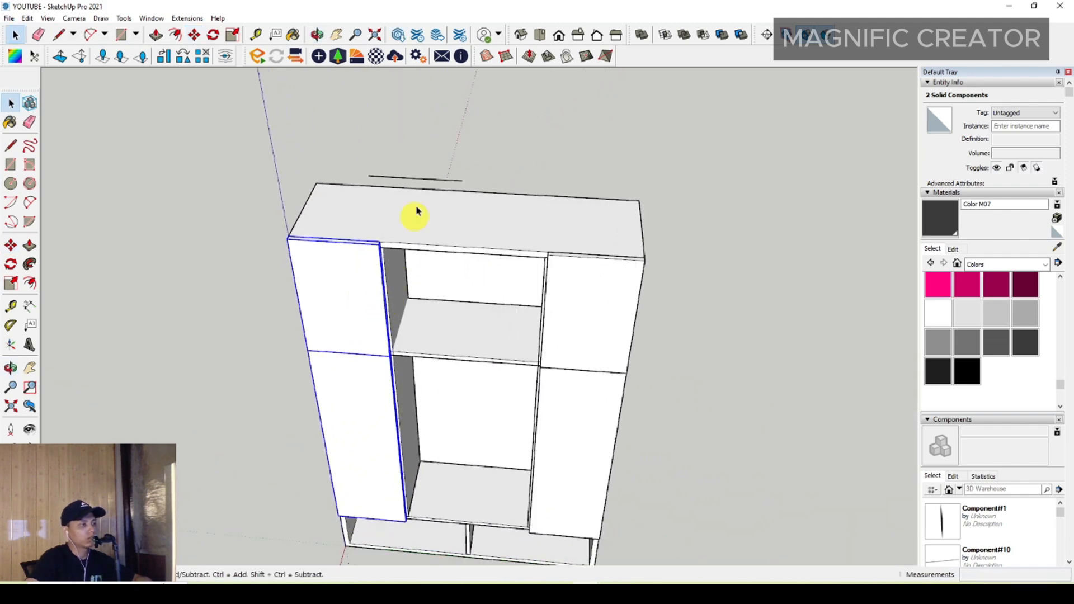
click(409, 177)
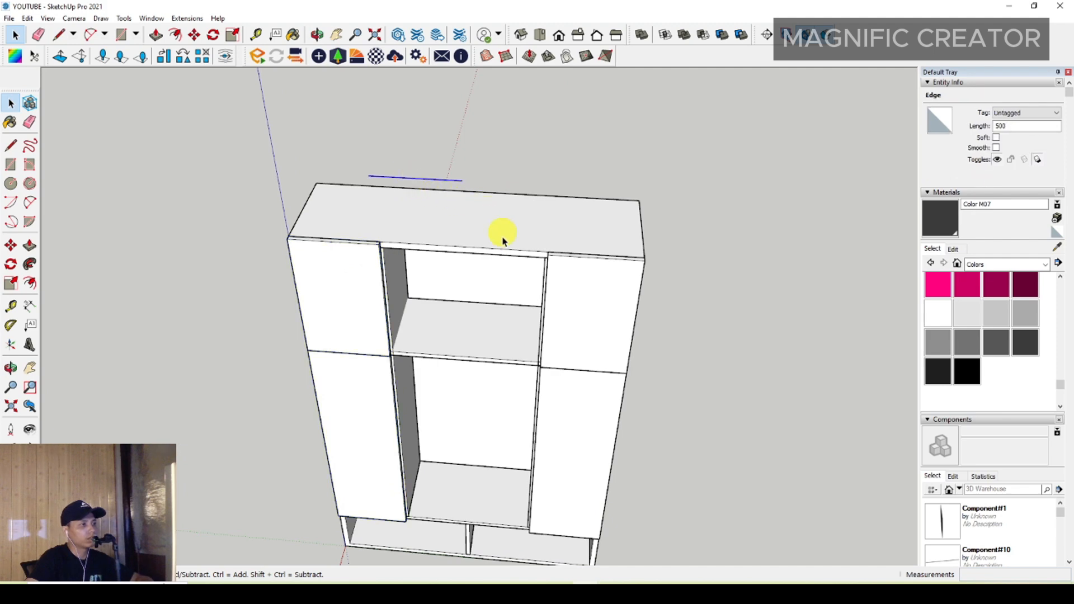
key(Delete)
Draw a door rectangle over the half of the upper middle compartment adjoining the original upper door, from the compartment shelf to the cabinet top
scroll(561, 331, up, 2)
middle_drag(563, 330, 535, 313)
scroll(582, 276, up, 1)
click(11, 165)
scroll(545, 218, up, 3)
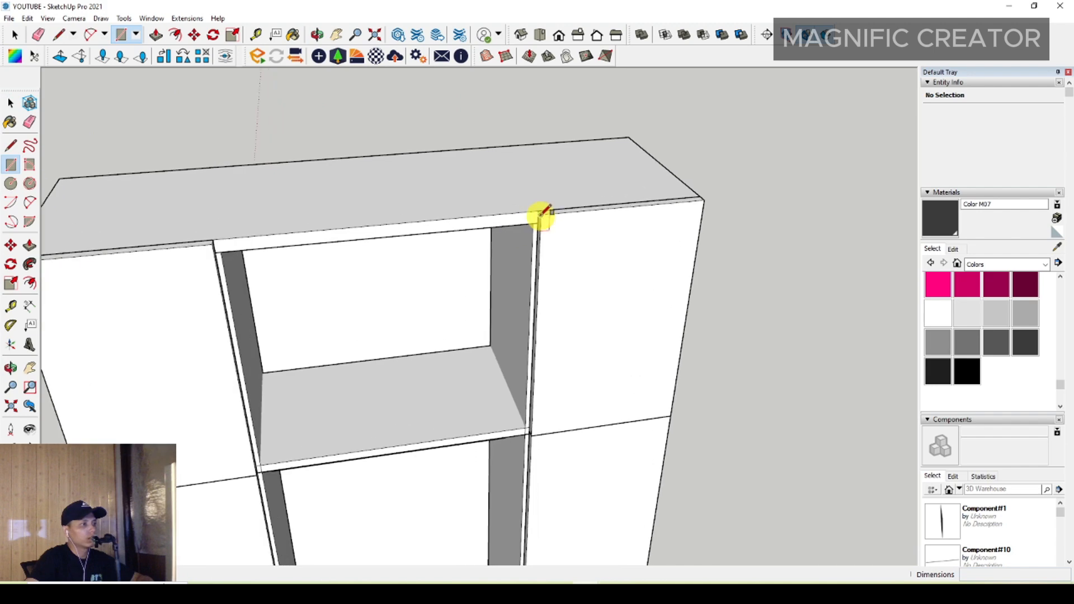
scroll(531, 447, up, 5)
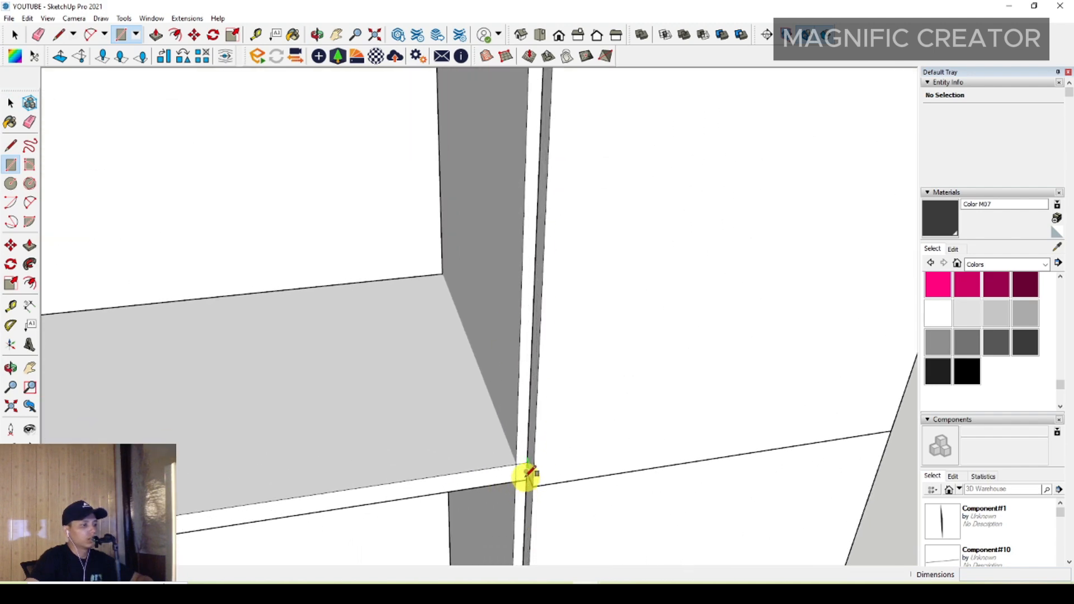
scroll(523, 464, up, 2)
scroll(529, 470, down, 8)
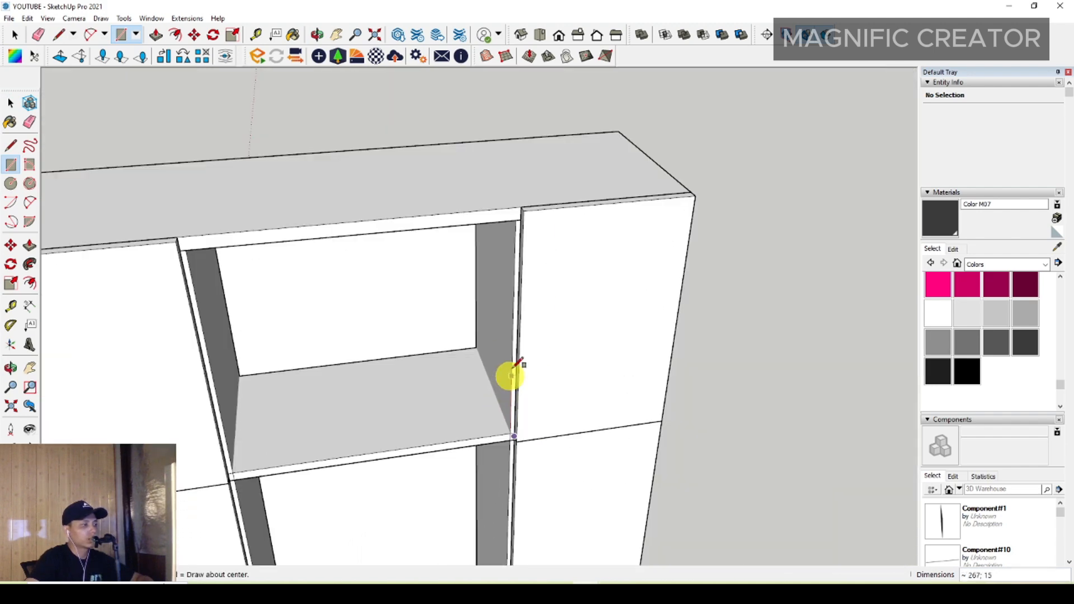
click(408, 246)
key(space)
Push/Pull the new upper middle rectangle out flush with the neighbouring door and make it a group
scroll(448, 366, up, 4)
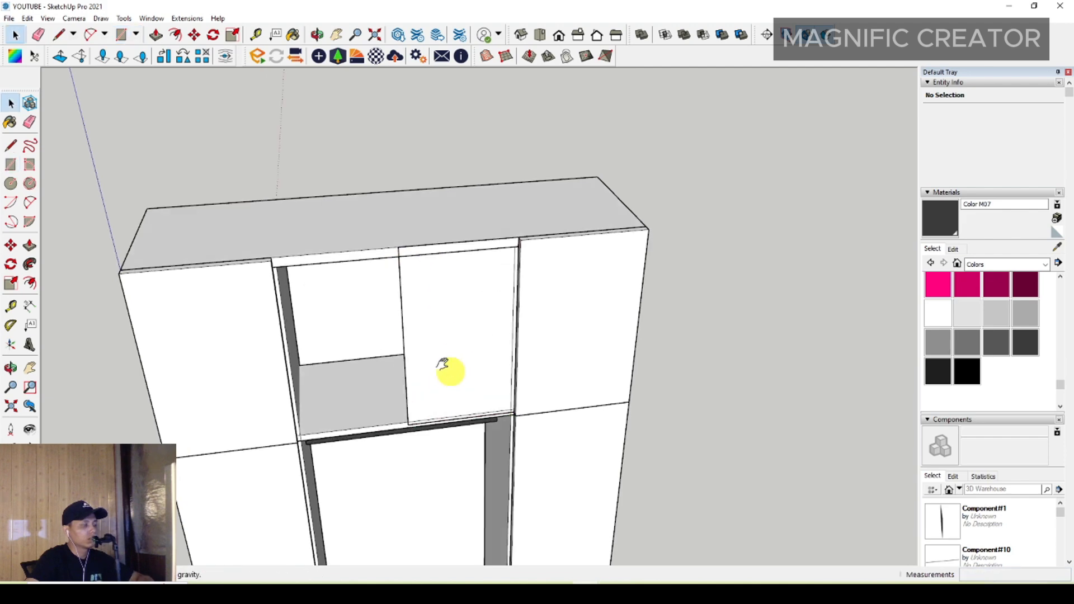
click(442, 258)
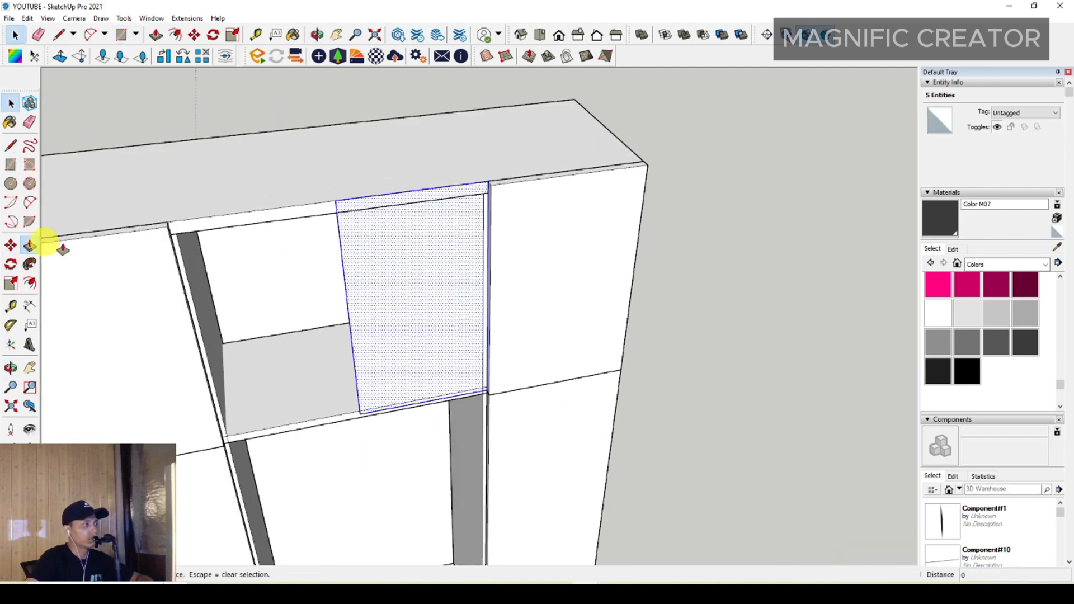
scroll(429, 232, up, 2)
key(space)
right_click(456, 220)
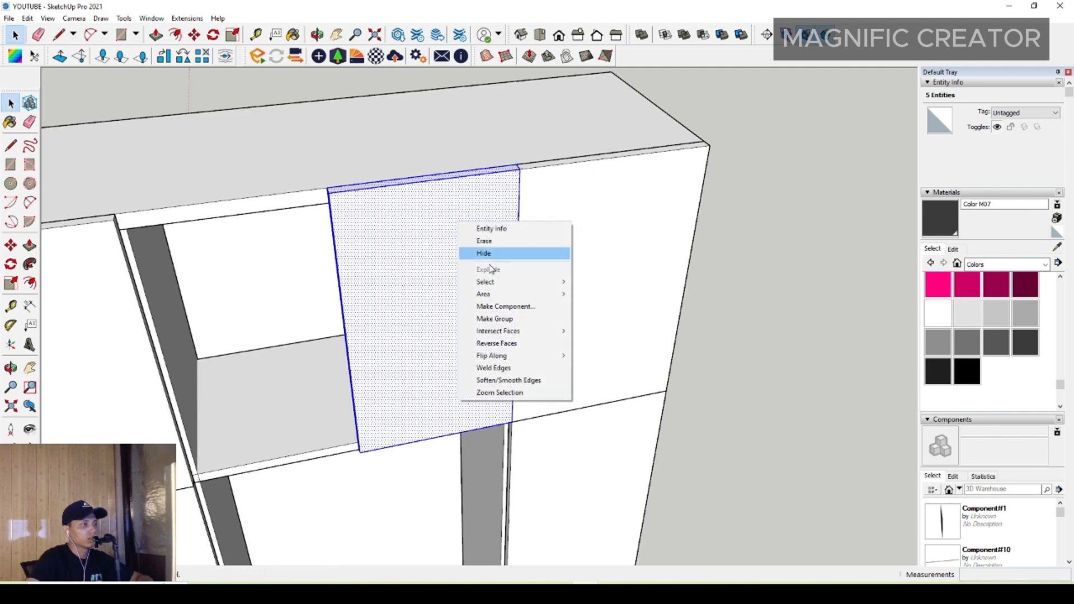
click(495, 318)
right_click(422, 271)
click(421, 307)
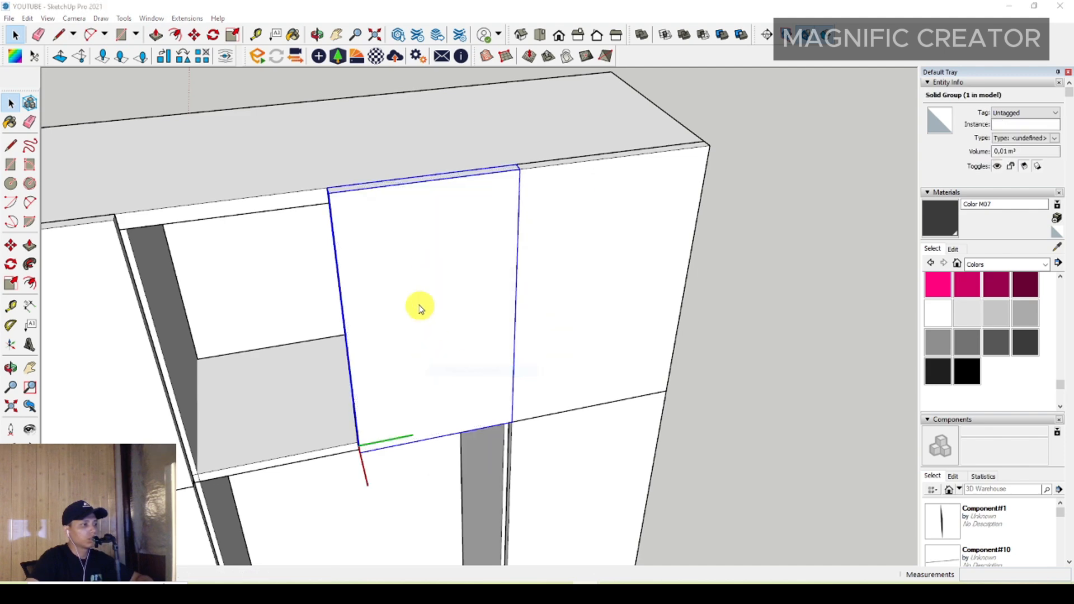
key(g)
click(517, 363)
Copy the grouped upper middle door straight down so the copy's top edge meets the upper door's bottom edge
scroll(431, 288, down, 5)
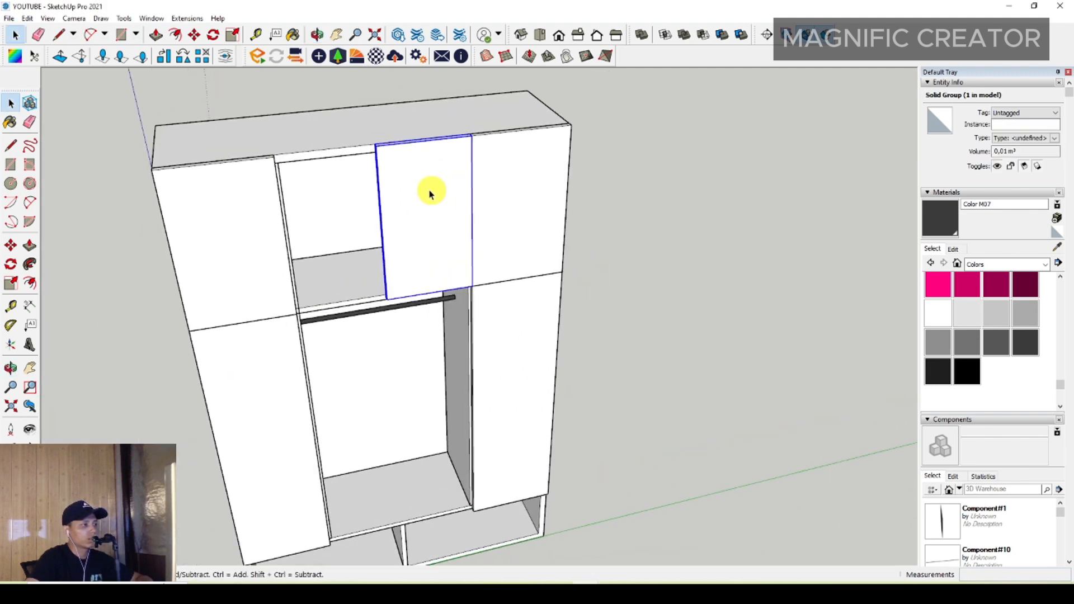
click(11, 250)
scroll(441, 161, up, 3)
click(475, 139)
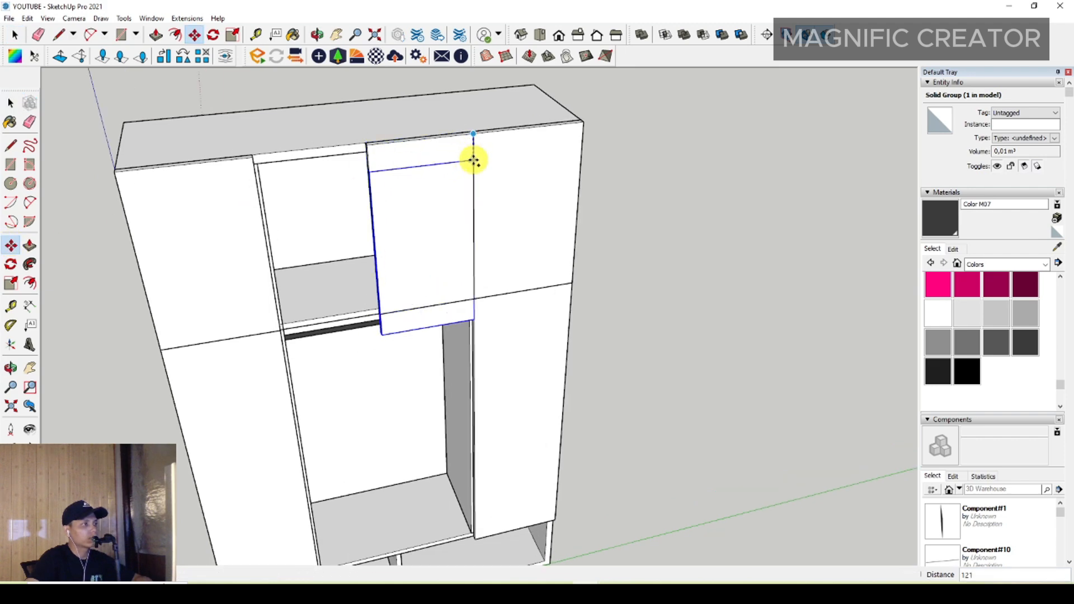
scroll(474, 295, up, 3)
click(475, 302)
key(space)
scroll(475, 302, down, 3)
Open the lower door copy and push its bottom face down 870 mm, level with the neighbouring lower doors
shift+middle_drag(460, 329, 431, 244)
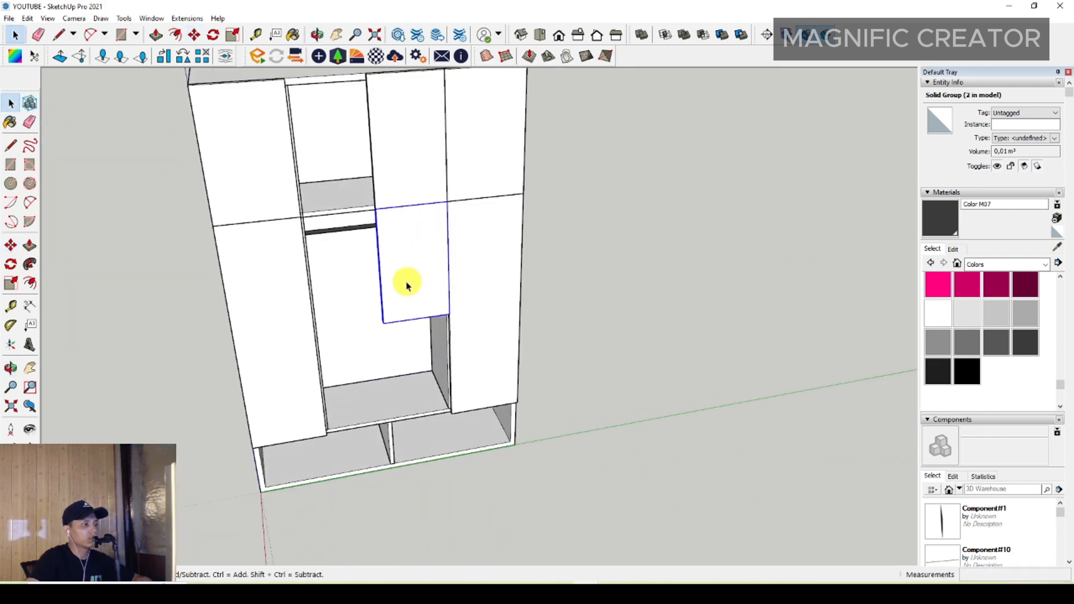
triple_click(407, 286)
drag(344, 287, 499, 357)
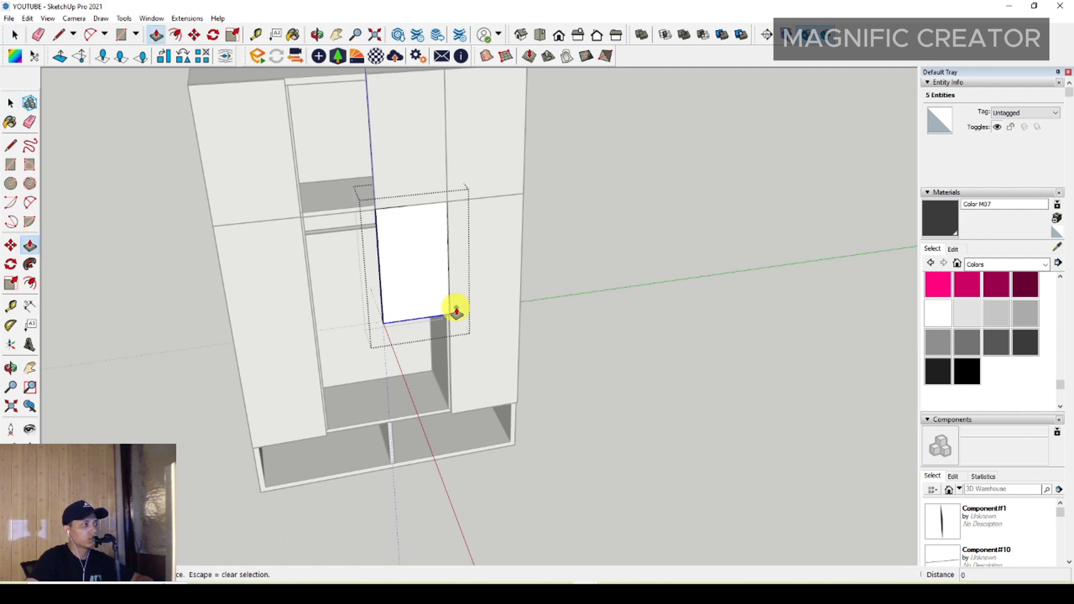
click(413, 320)
scroll(305, 462, up, 2)
click(335, 427)
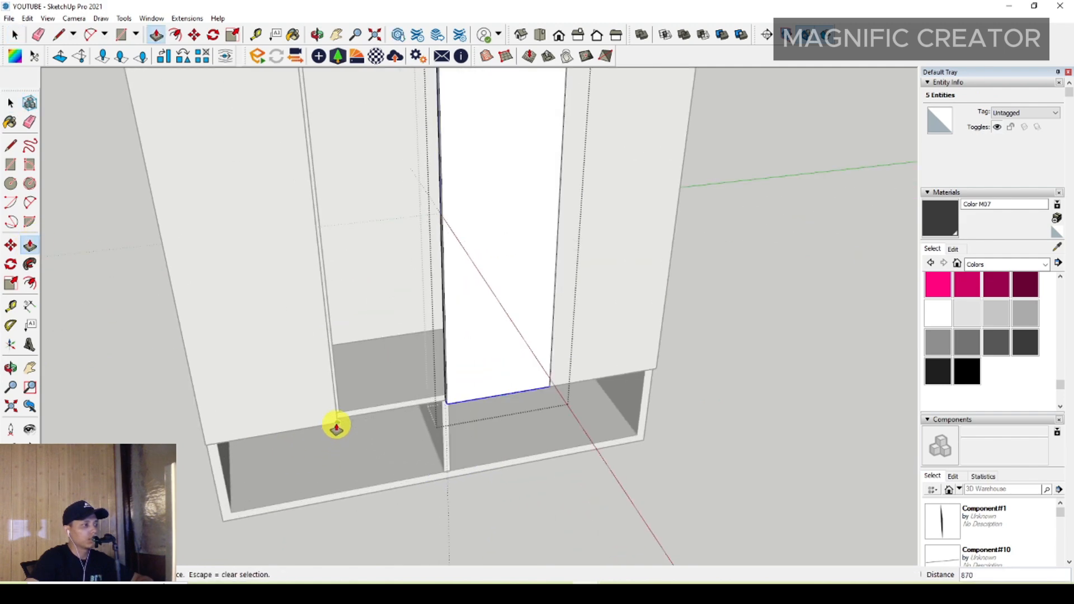
key(space)
scroll(500, 297, down, 1)
scroll(503, 297, down, 1)
shift+middle_drag(503, 296, 453, 408)
scroll(469, 297, up, 2)
middle_drag(474, 287, 436, 312)
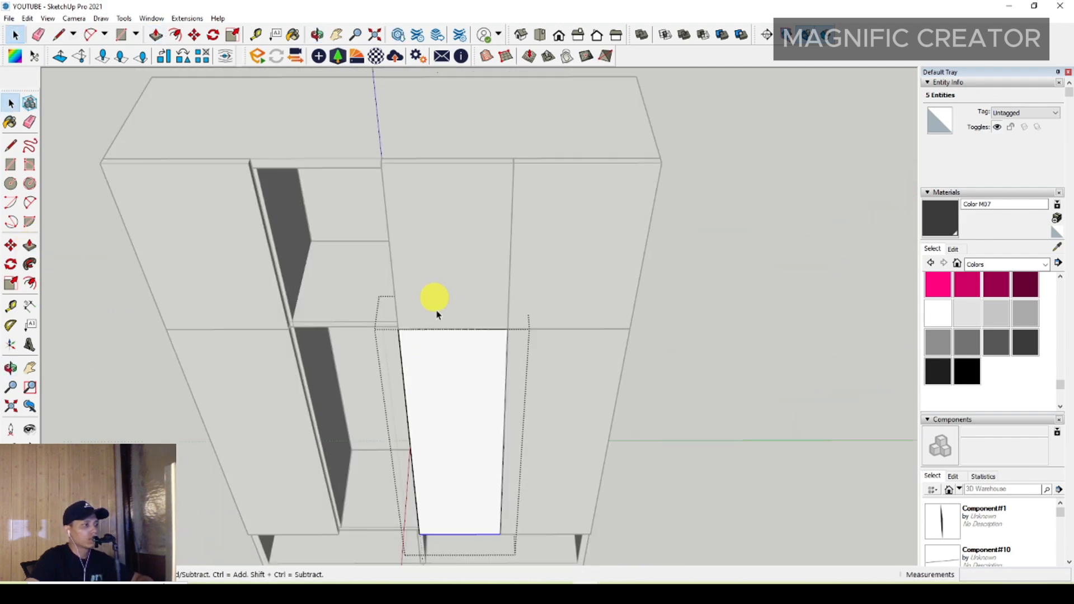
click(664, 357)
Convert the lower middle door group and the upper middle door group into separate components
click(445, 352)
right_click(442, 366)
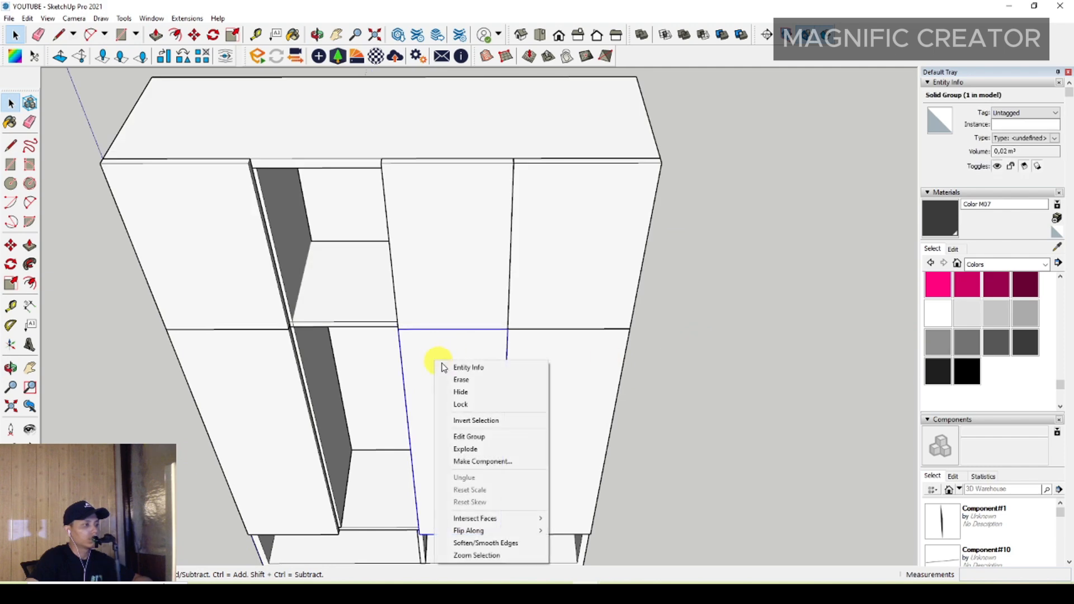
click(459, 461)
click(479, 359)
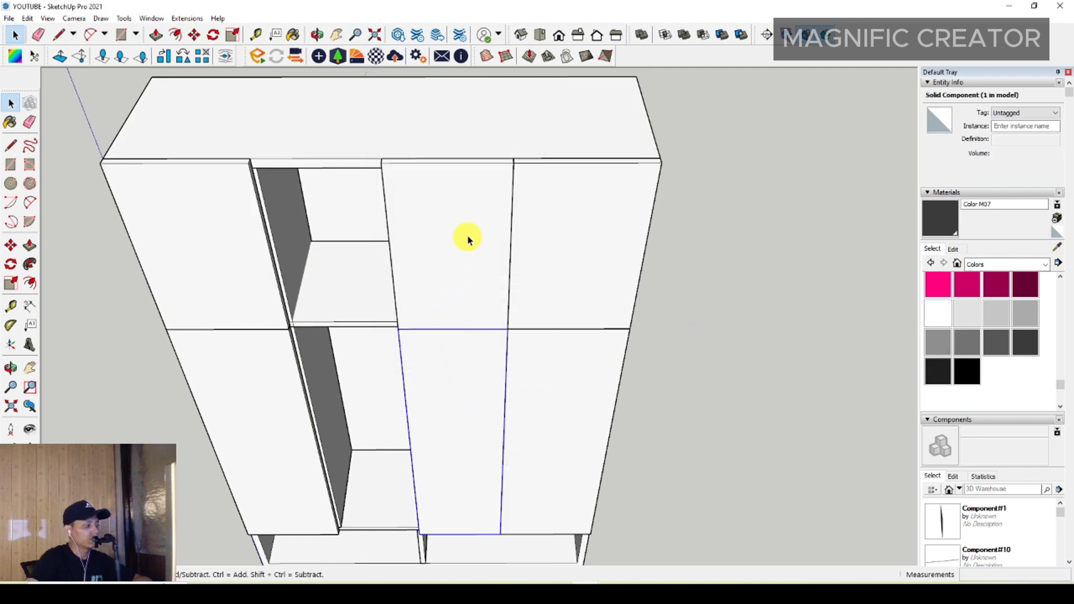
right_click(468, 239)
click(505, 338)
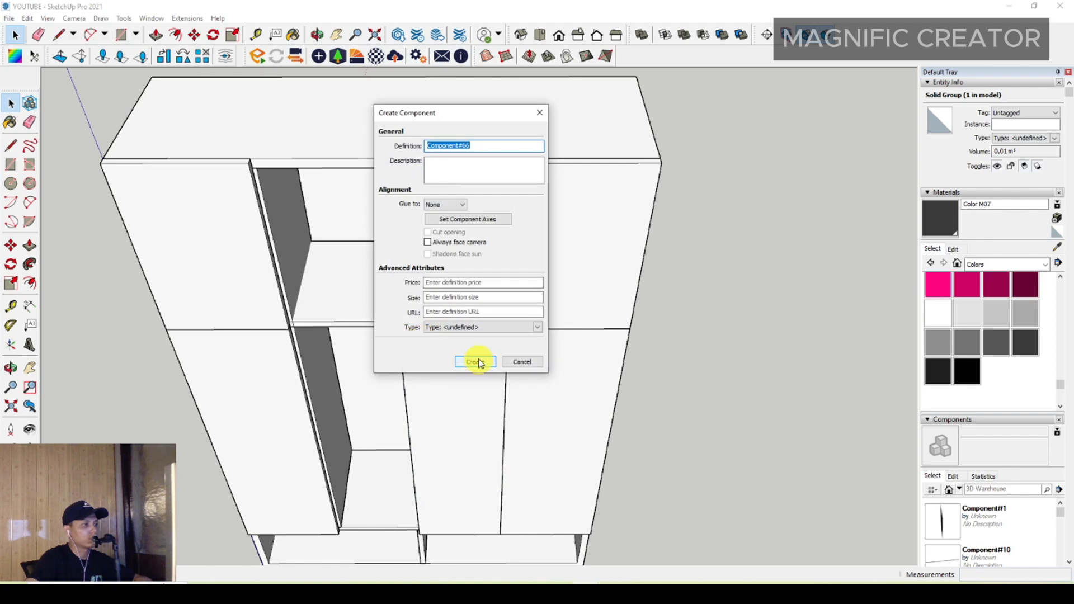
click(476, 362)
Copy both middle door components along the cabinet's width over the open half of the middle section
shift+click(450, 252)
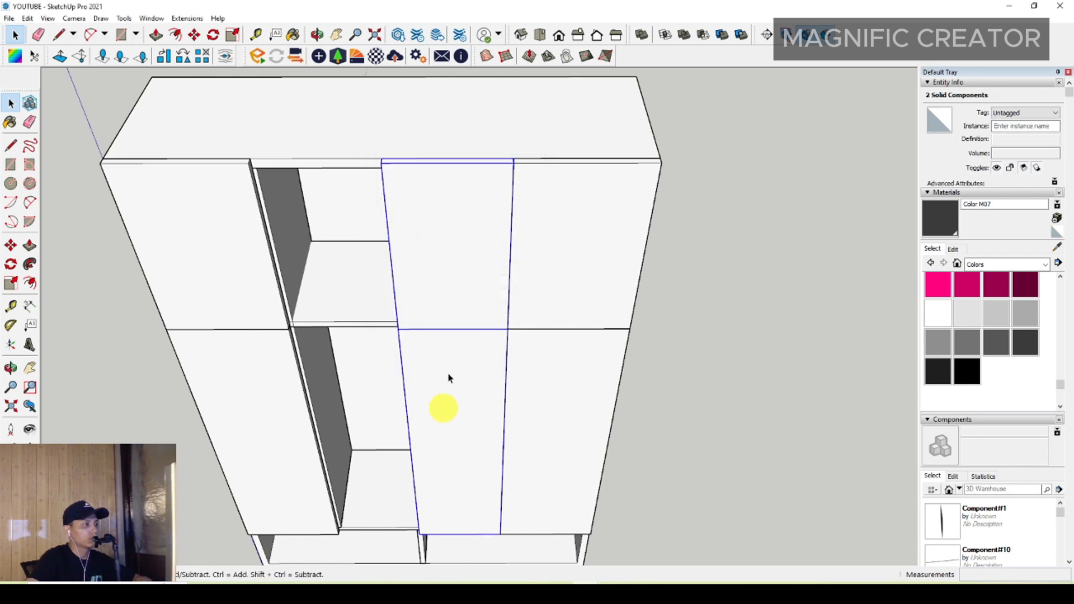
click(10, 245)
click(453, 214)
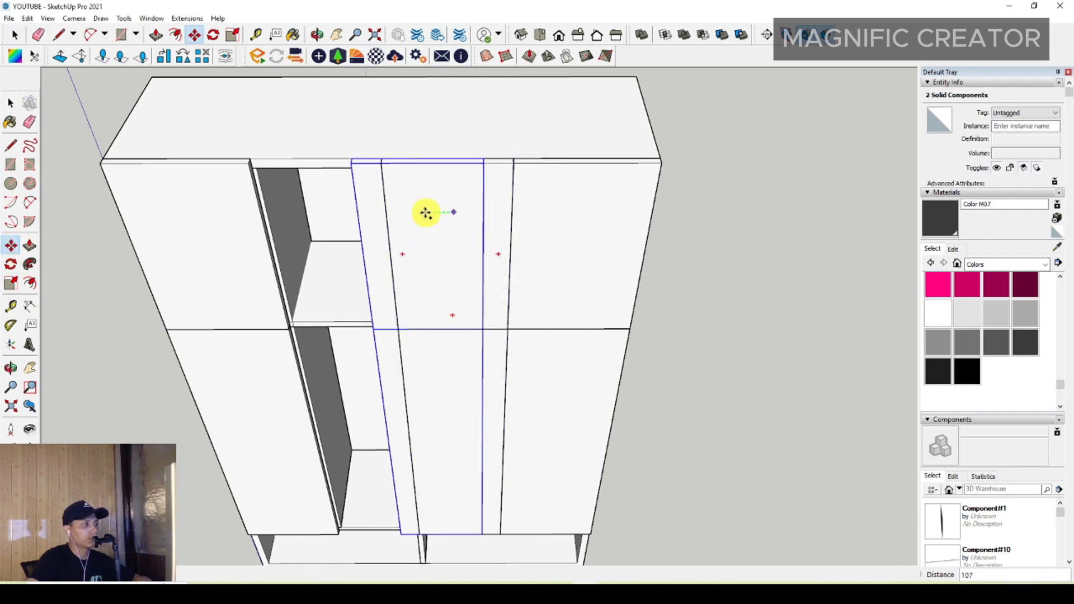
key(space)
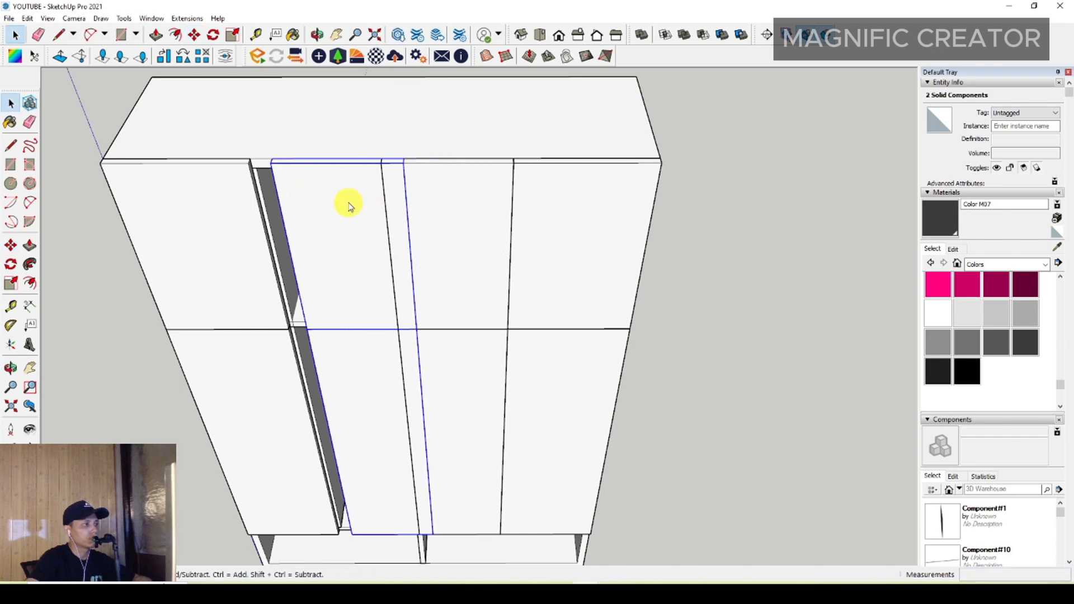
Flip the copied middle door pair along the red direction and along the green direction
right_click(349, 205)
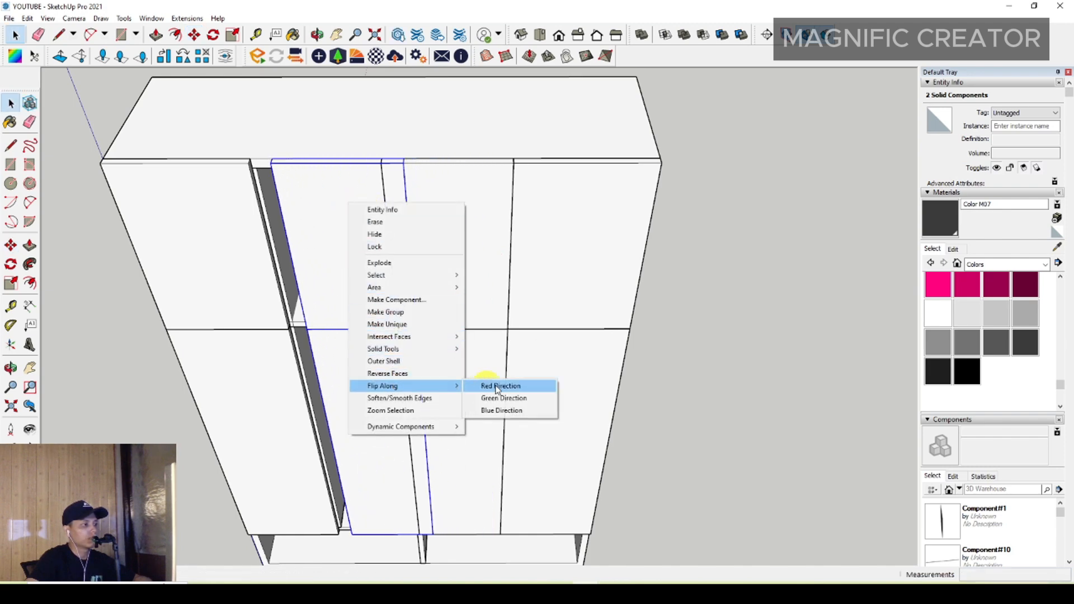
click(502, 386)
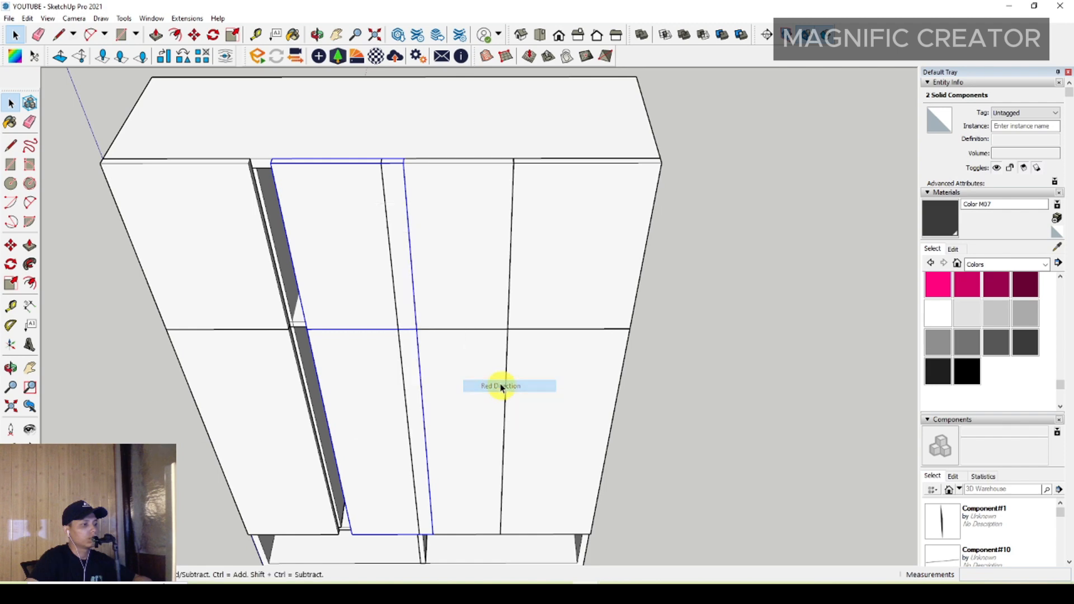
scroll(468, 314, down, 3)
scroll(439, 307, up, 4)
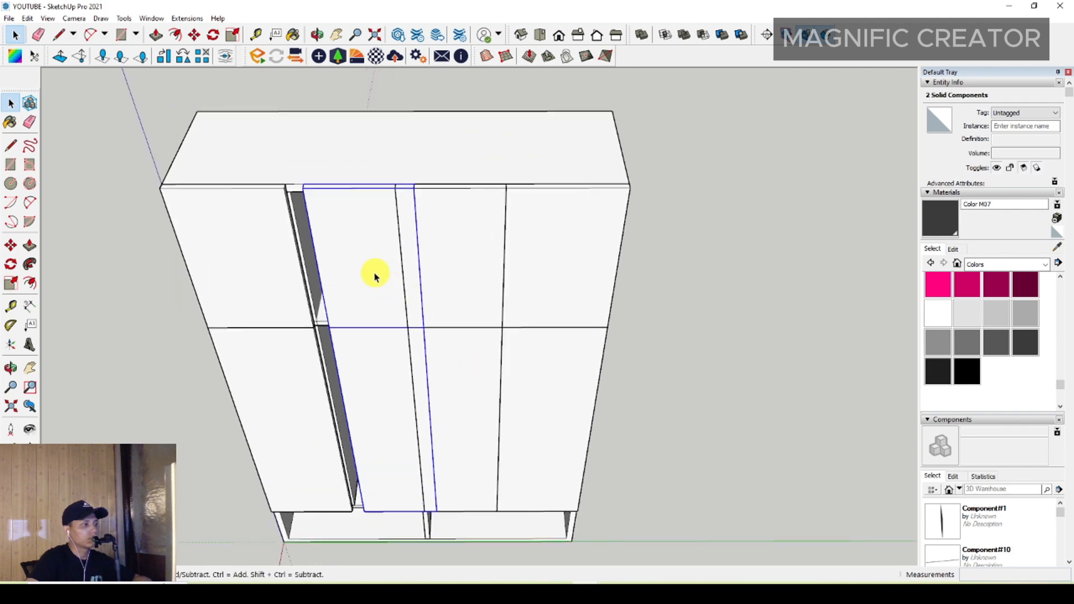
right_click(383, 262)
click(353, 265)
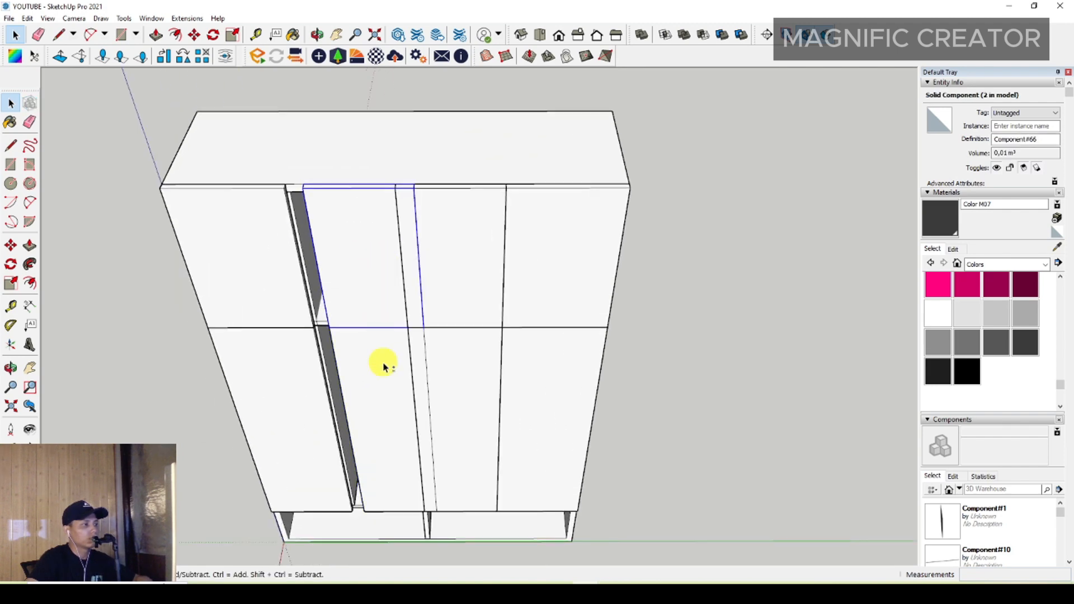
ctrl+click(384, 364)
right_click(373, 253)
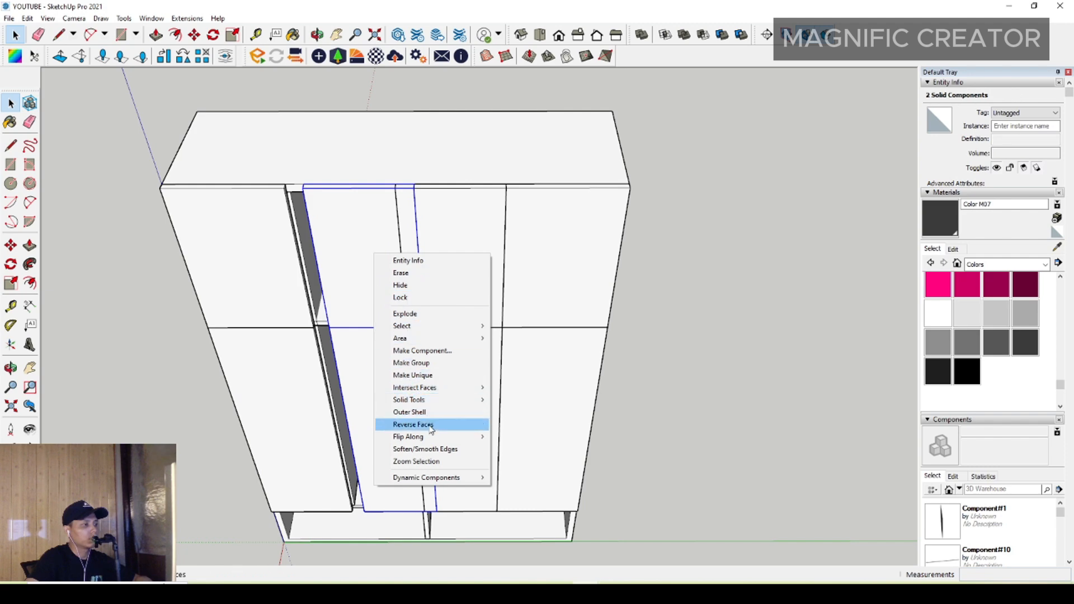
click(523, 450)
Move the copied middle door pair by its top corner onto the adjacent end door's top corner, closing the remaining gap
scroll(319, 208, up, 4)
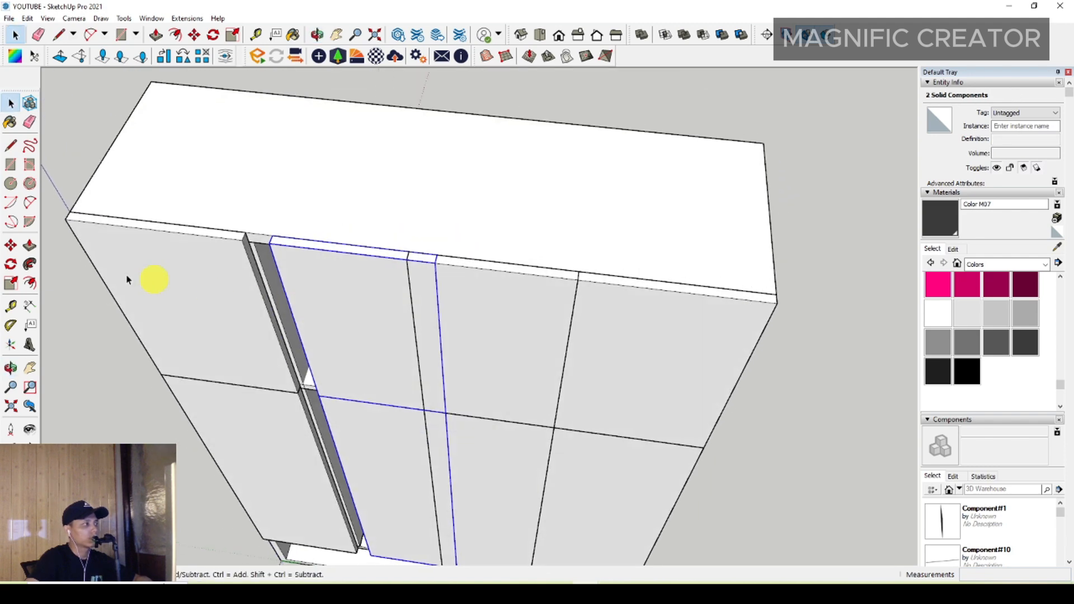
click(11, 245)
scroll(263, 240, up, 3)
click(264, 239)
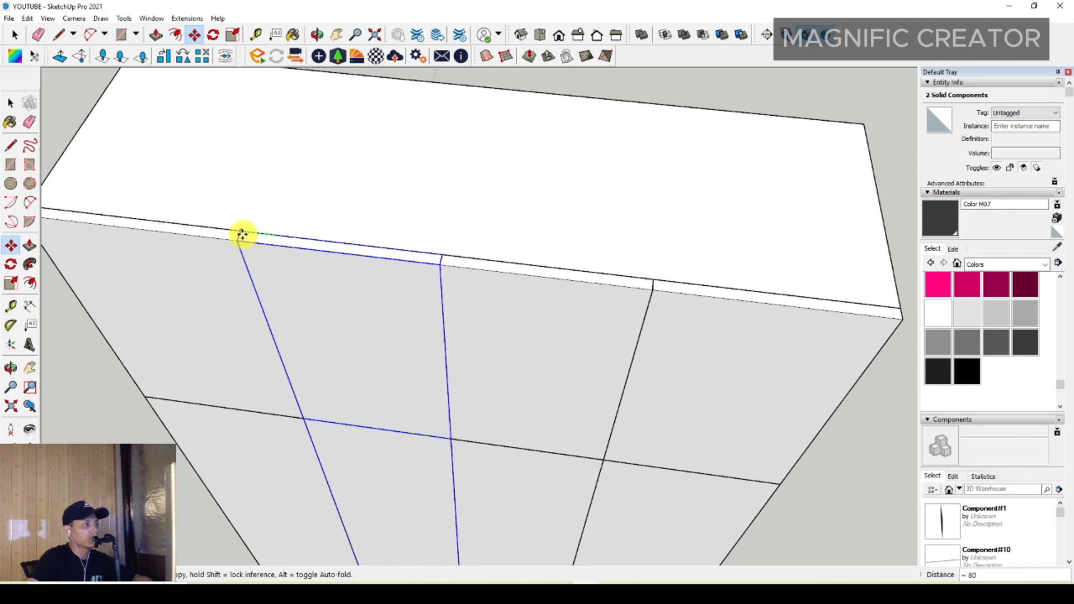
click(250, 244)
key(space)
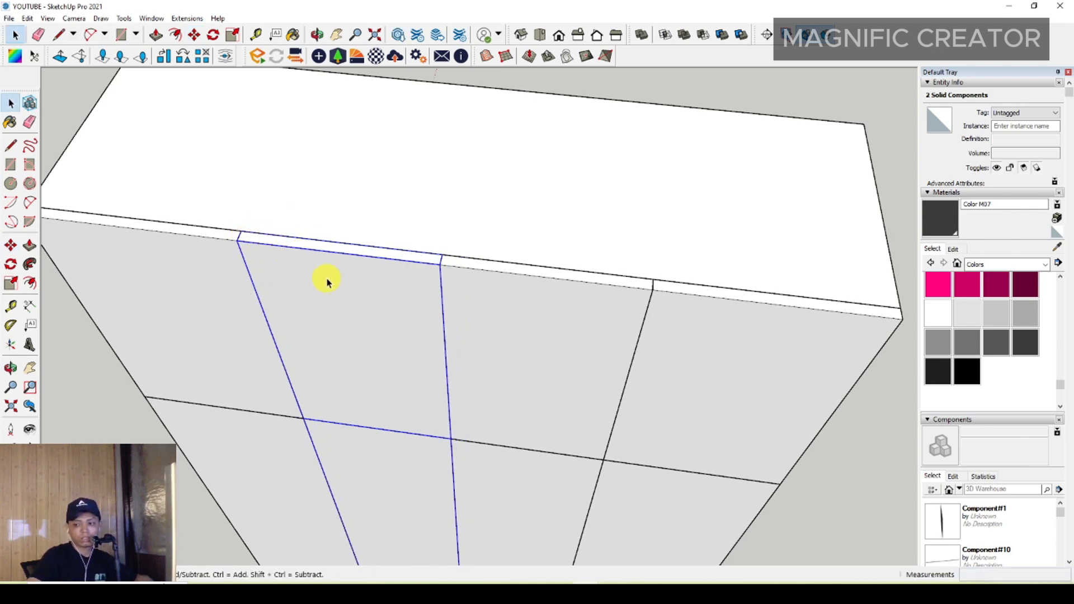
scroll(327, 282, down, 10)
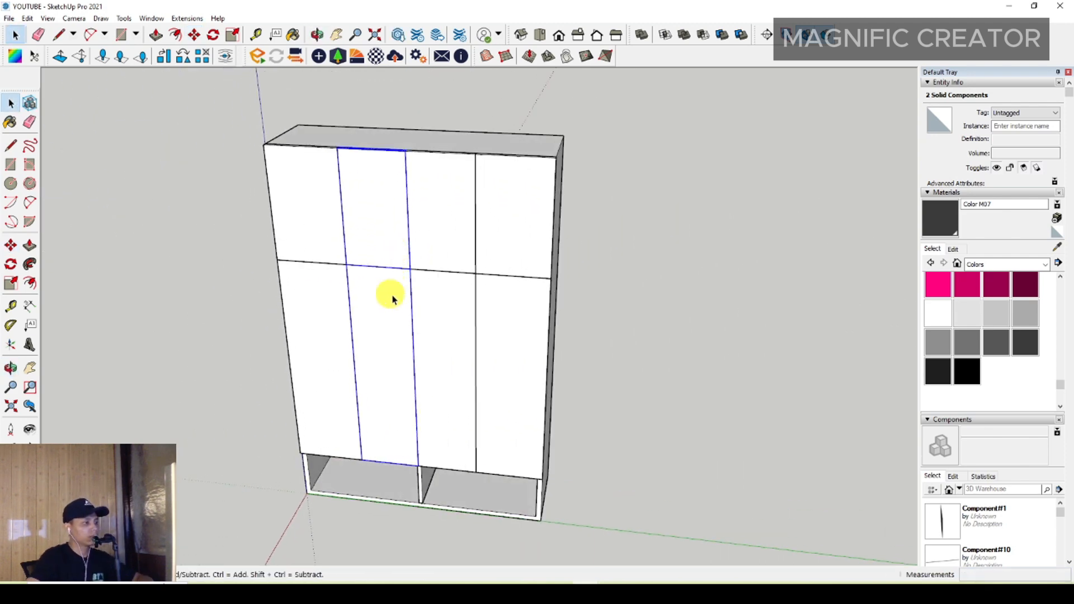
scroll(437, 414, up, 5)
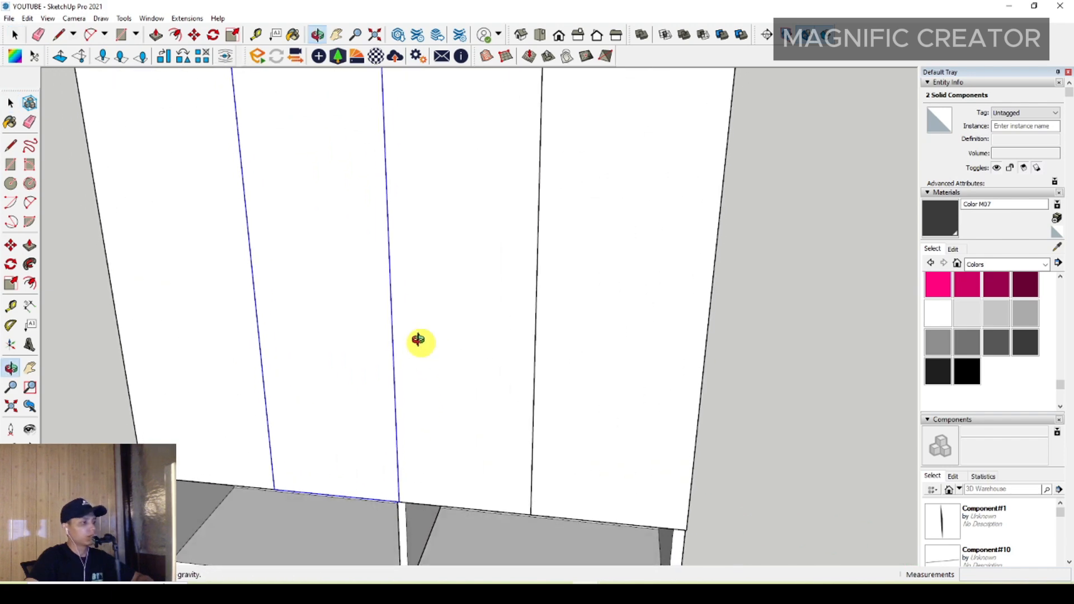
click(15, 167)
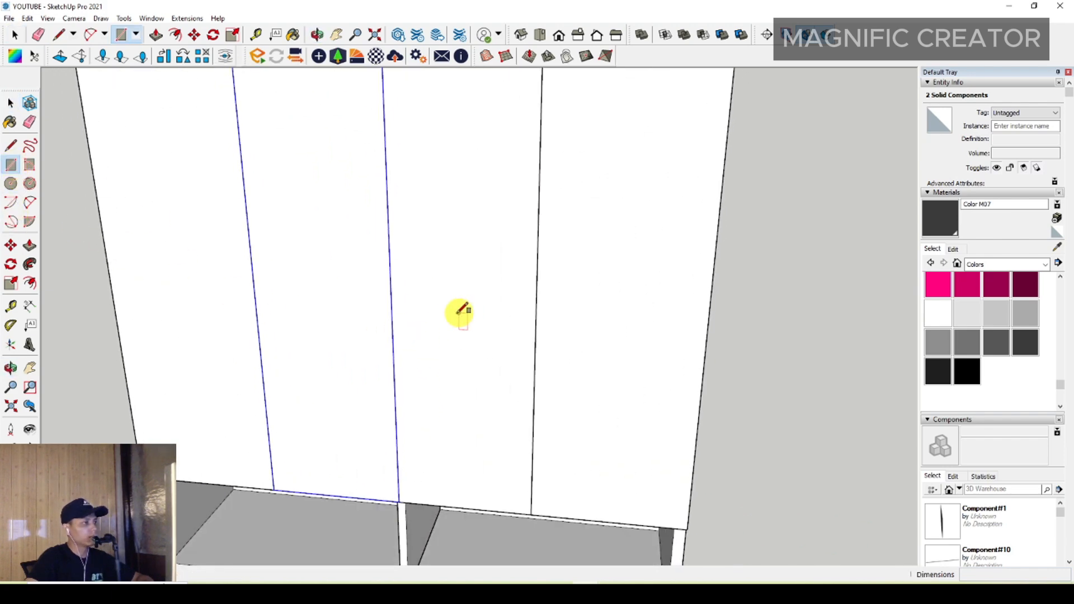
click(391, 270)
scroll(396, 488, up, 1)
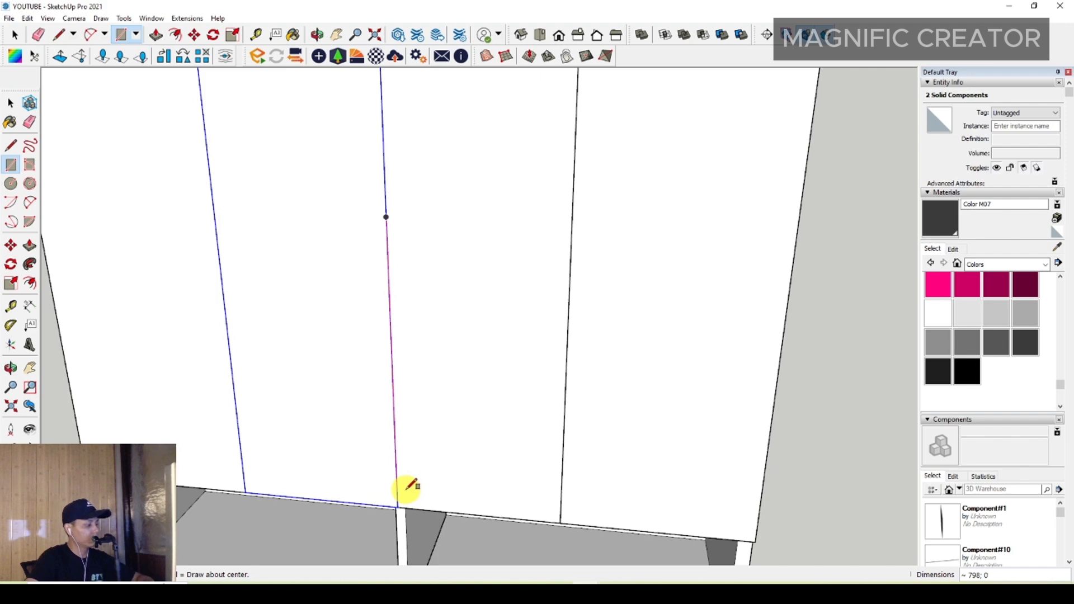
key(space)
Draw a rectangle about 669 × 34 mm for a handle, alongside the lower seam between the right end door and its neighbour
scroll(395, 407, down, 1)
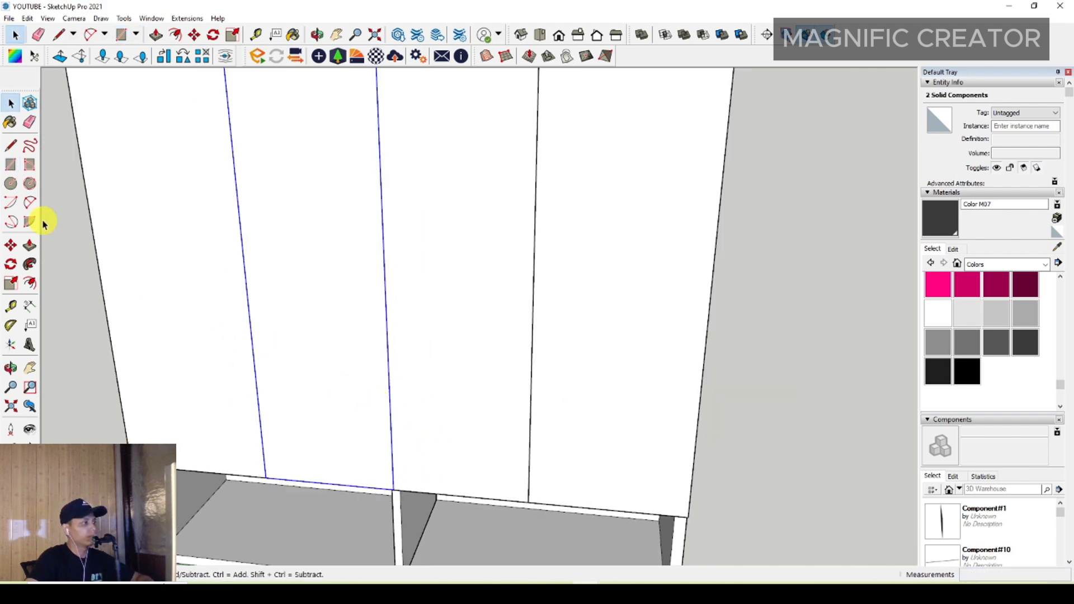
click(11, 165)
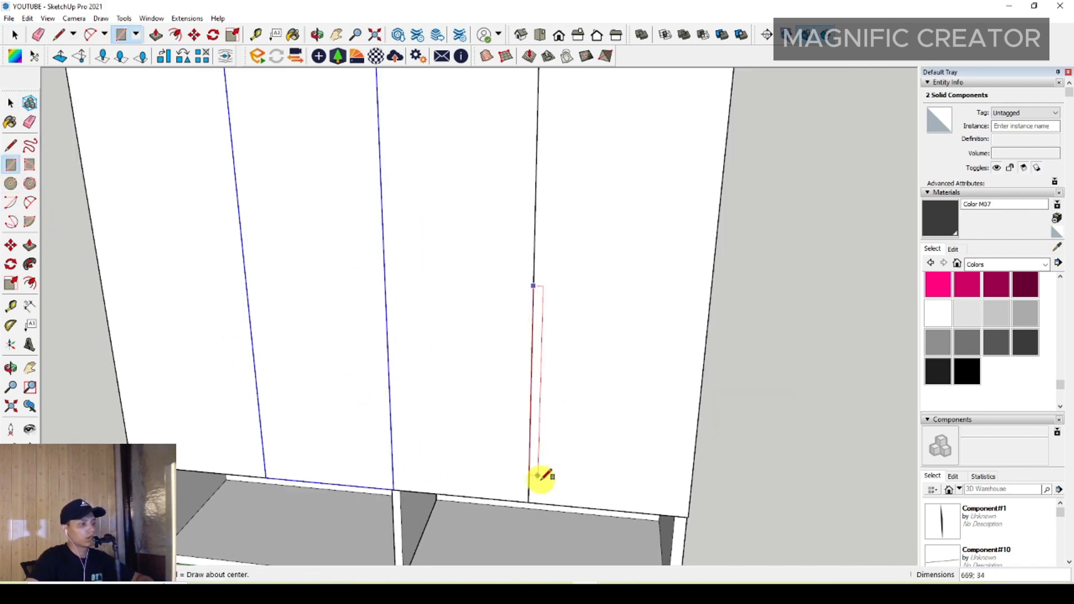
scroll(539, 499, up, 1)
key(space)
scroll(551, 297, up, 3)
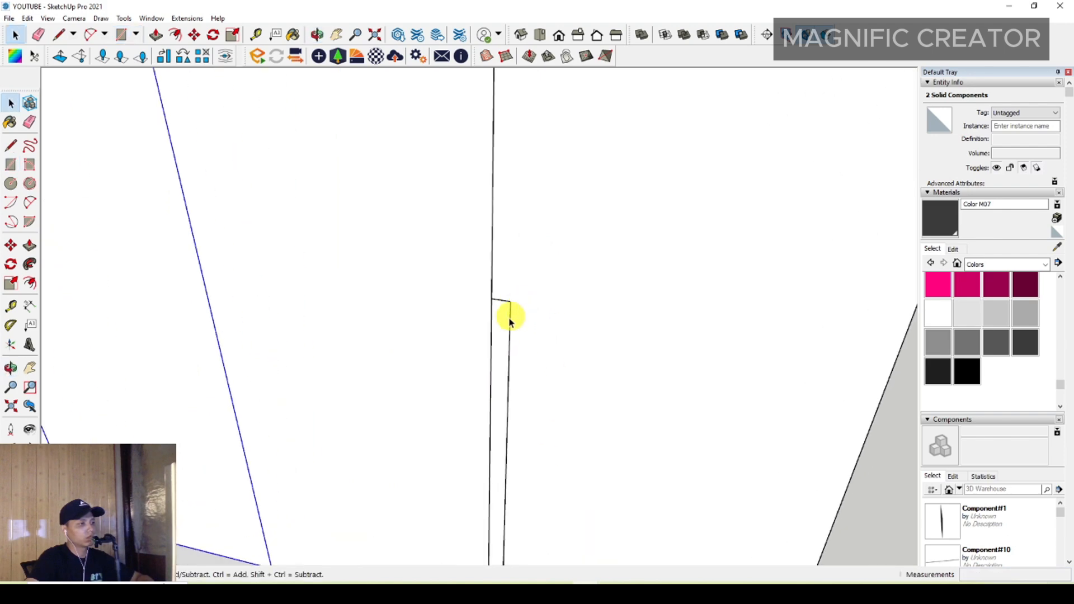
Extrude the handle strip into a bar and cut a rectangular notch along its full length to form an L-shaped profile
middle_drag(496, 312, 414, 340)
key(r)
click(414, 324)
scroll(389, 329, up, 1)
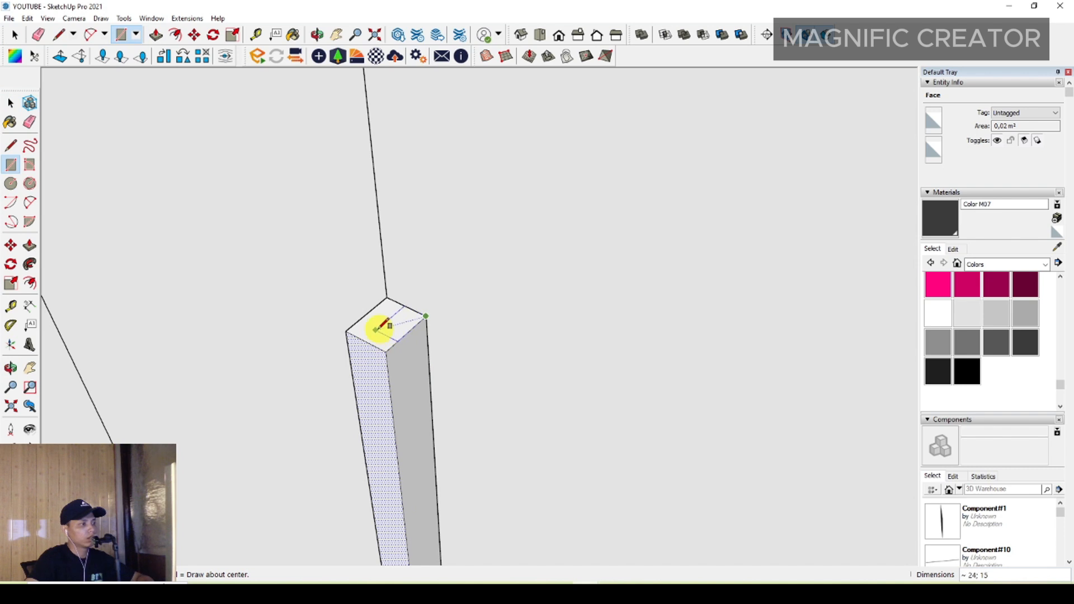
click(396, 329)
key(p)
click(408, 319)
scroll(414, 384, down, 3)
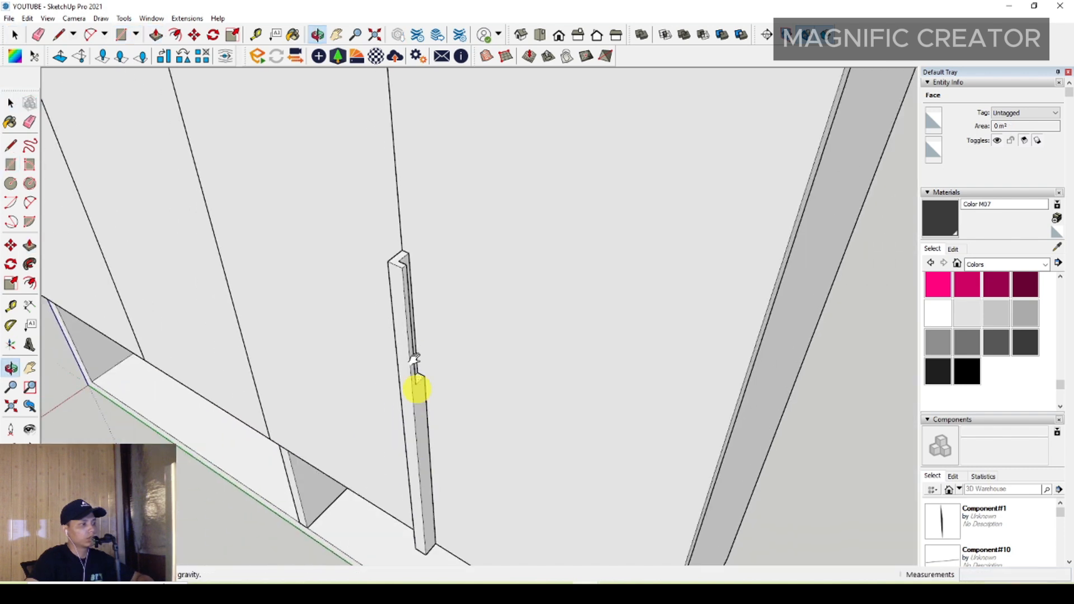
click(418, 475)
Group the whole L-shaped handle and paint the group with Color M07
key(space)
triple_click(404, 318)
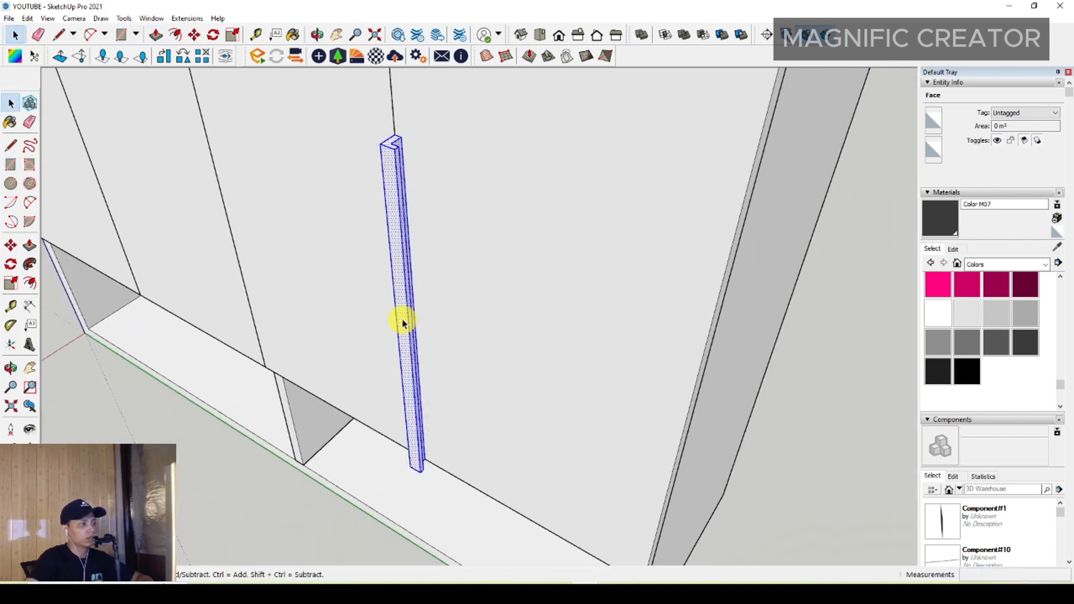
right_click(402, 315)
click(440, 416)
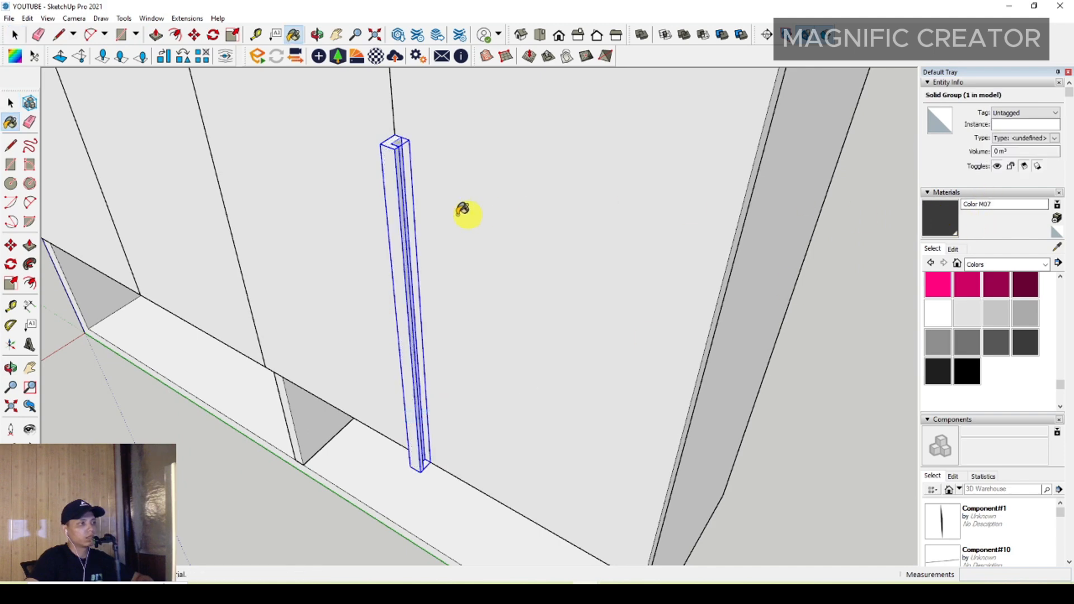
click(400, 215)
key(space)
Convert the dark handle group into a component with the default options
scroll(388, 220, down, 3)
scroll(552, 350, up, 6)
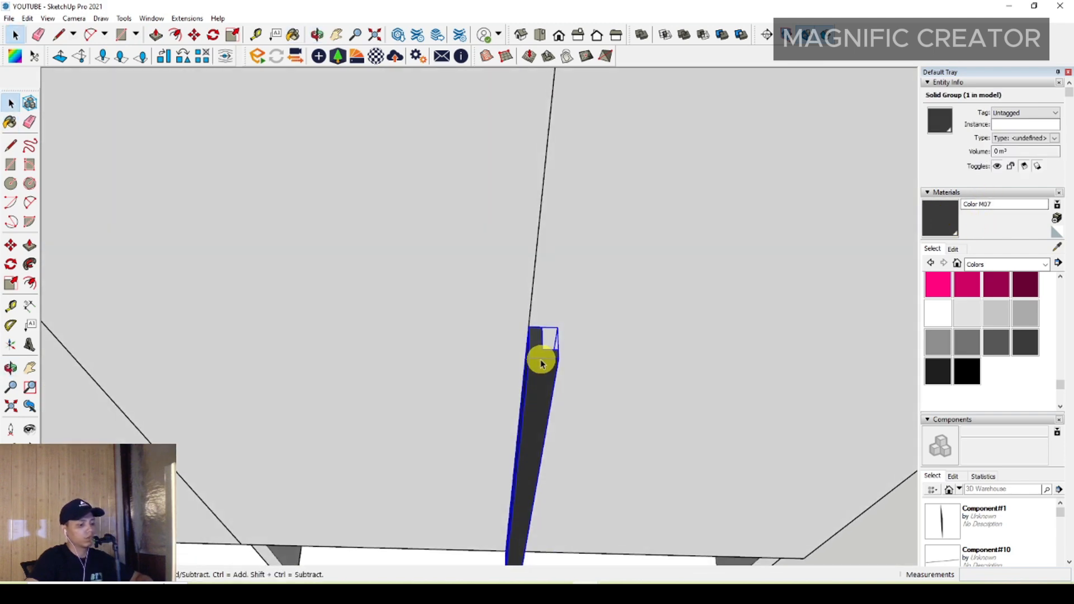
right_click(540, 363)
click(587, 460)
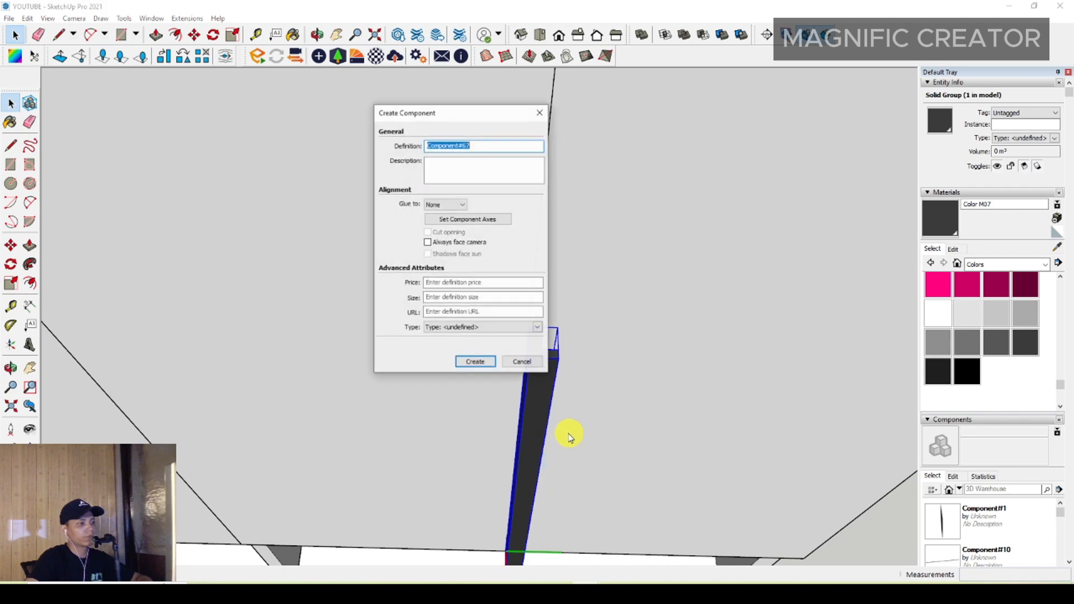
click(474, 363)
Copy the handle component sideways across the door seam and flip the copy so it mirrors the original
key(m)
scroll(545, 369, up, 2)
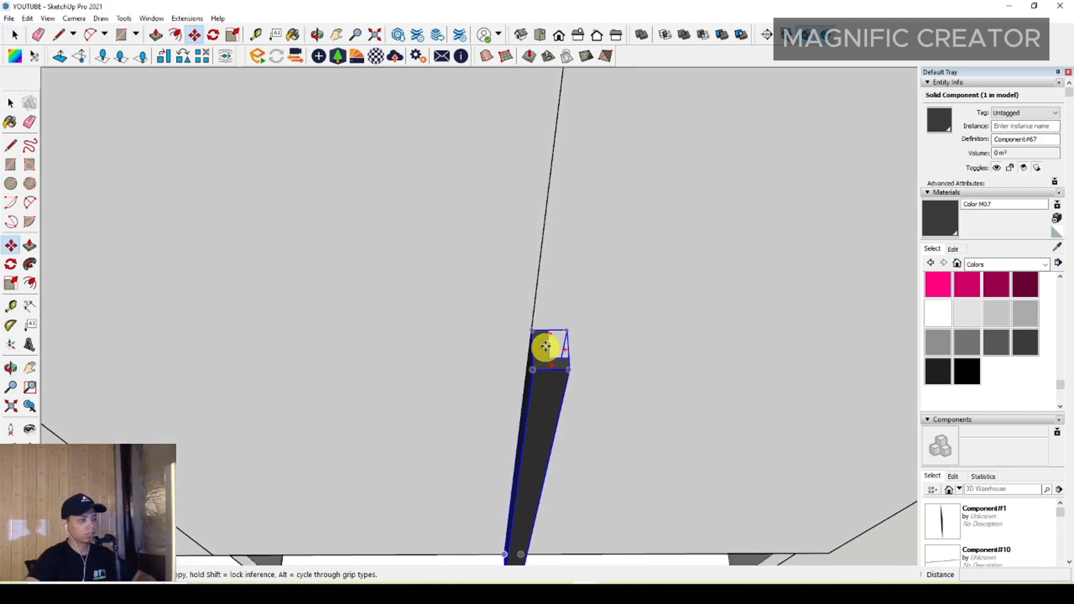
ctrl+drag(549, 338, 491, 335)
key(space)
right_click(493, 347)
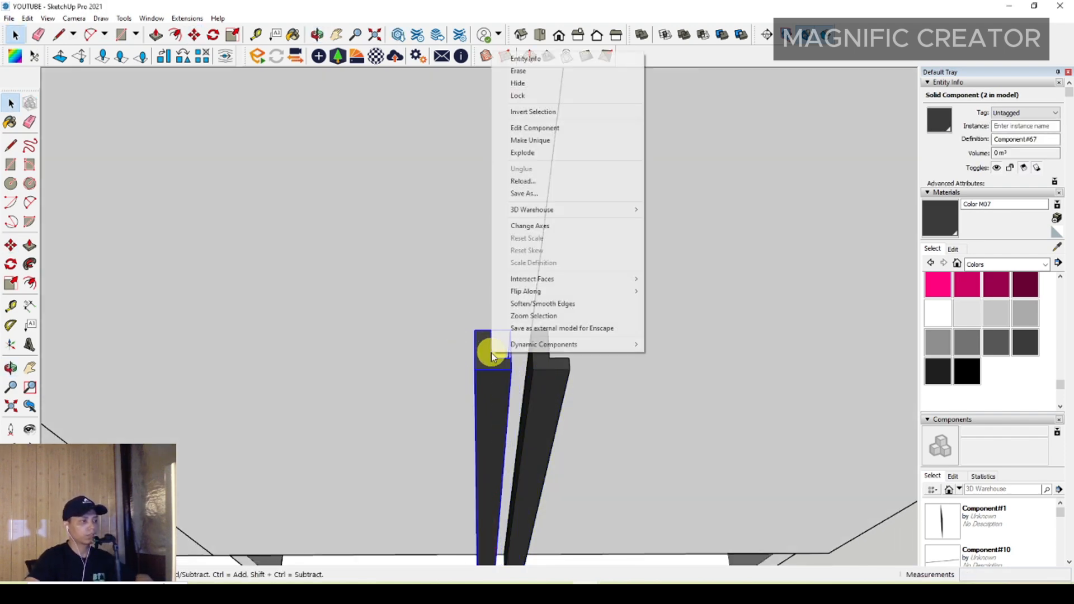
mouse_move(526, 291)
click(695, 290)
scroll(499, 335, up, 2)
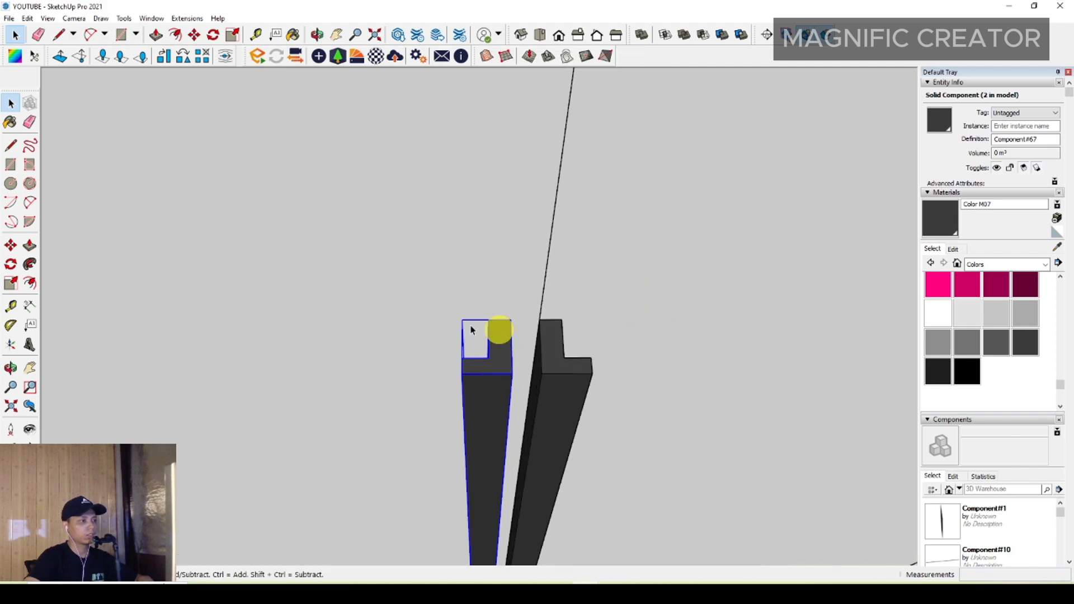
Move the mirrored handle by its inner corner onto the original handle's corner so both meet at the door seam
click(11, 246)
scroll(537, 351, up, 1)
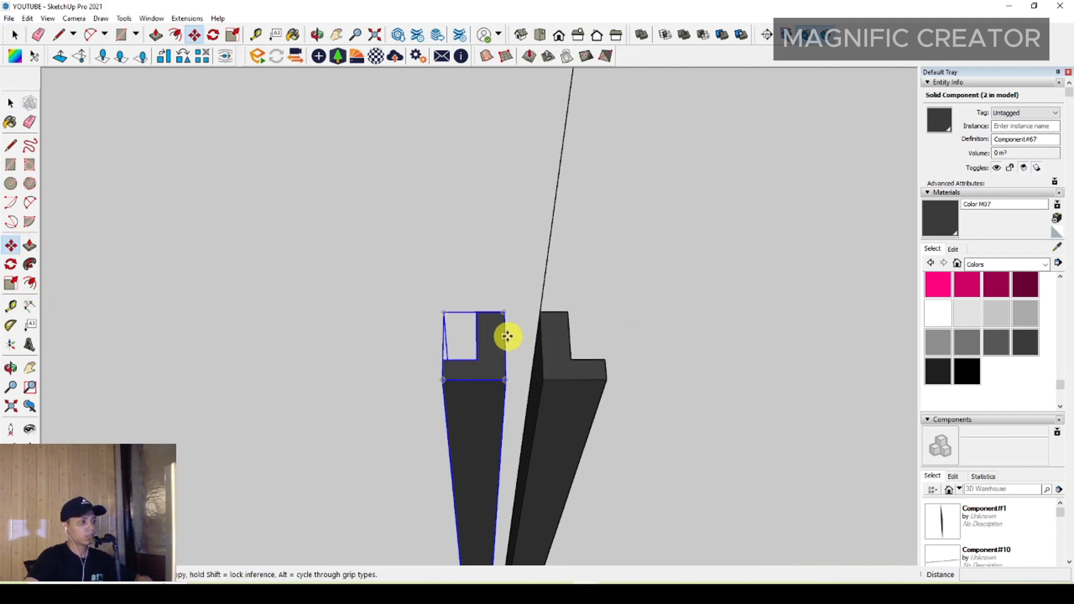
scroll(514, 341, down, 3)
key(space)
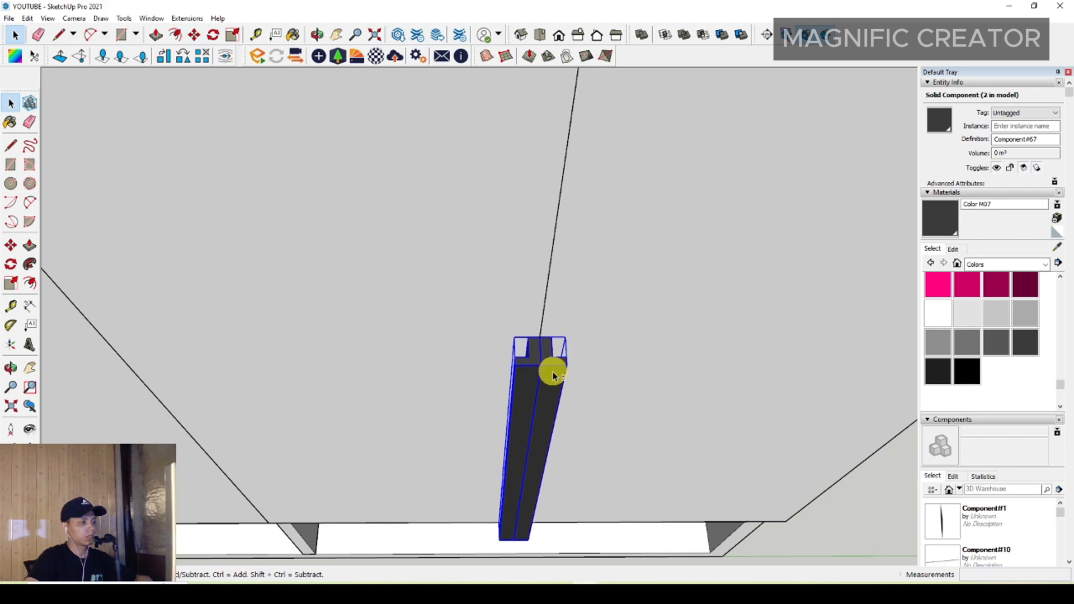
Select both handles and copy the pair 945 mm along the green direction onto the seam of the opposite lower doors
shift+click(553, 376)
scroll(546, 349, up, 4)
key(m)
click(535, 332)
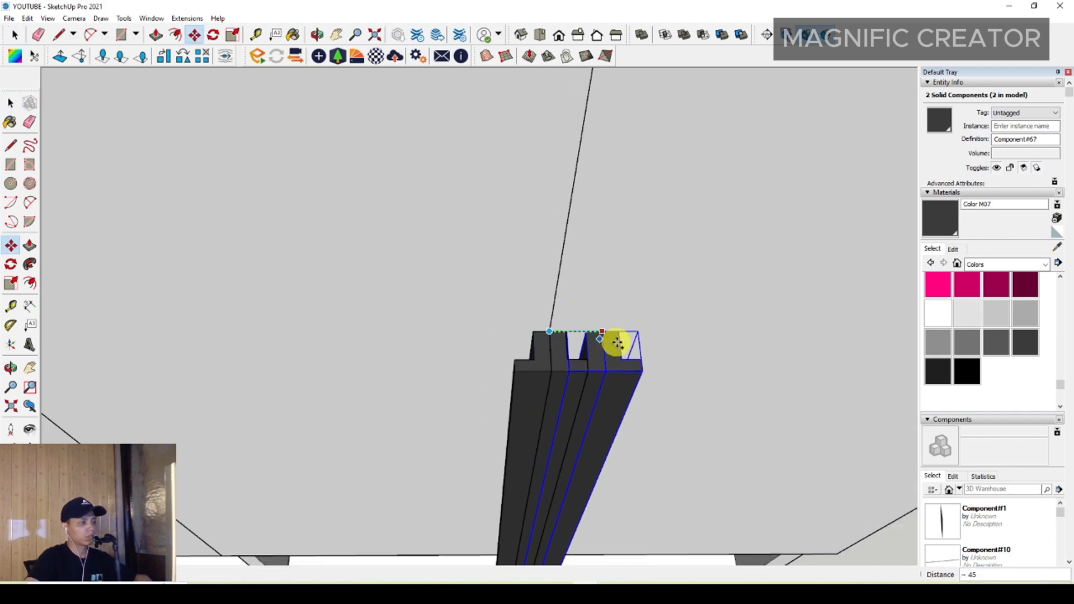
scroll(551, 358, down, 5)
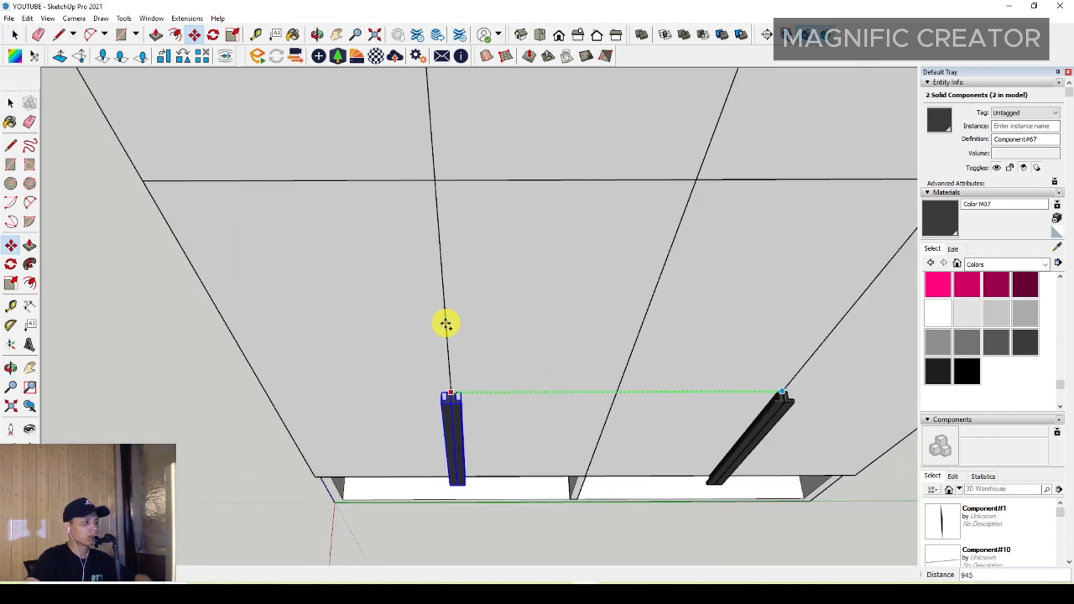
click(445, 324)
middle_drag(445, 323, 515, 341)
scroll(514, 361, down, 3)
mouse_move(513, 383)
middle_down()
mouse_move(501, 297)
mouse_move(662, 378)
mouse_move(430, 385)
mouse_move(547, 355)
mouse_move(517, 387)
middle_up()
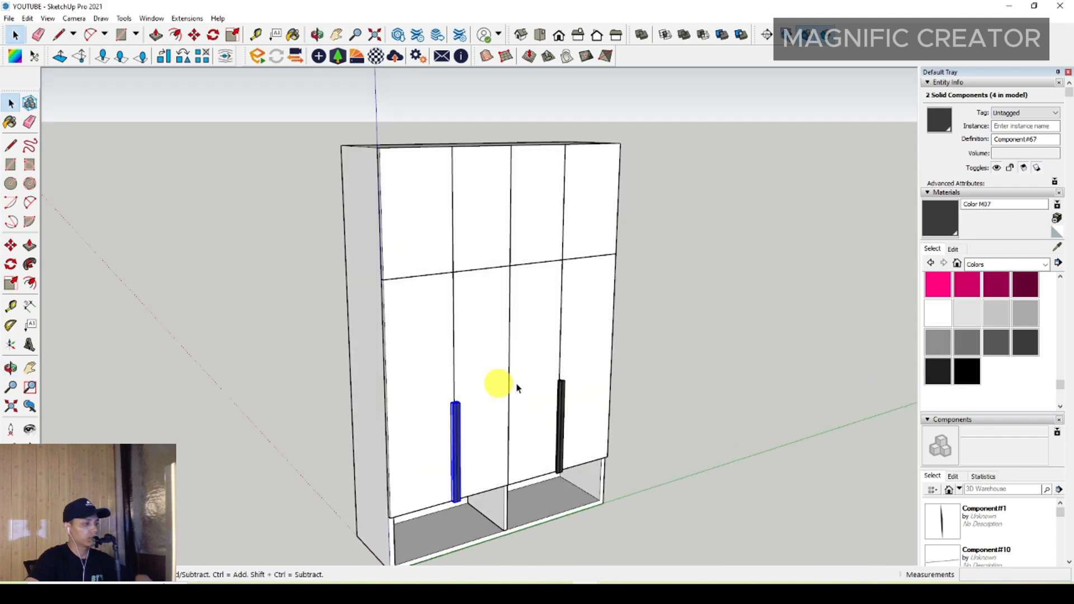
Paint the wardrobe's carcass with Color M06, leaving the doors white
click(997, 352)
scroll(487, 329, up, 3)
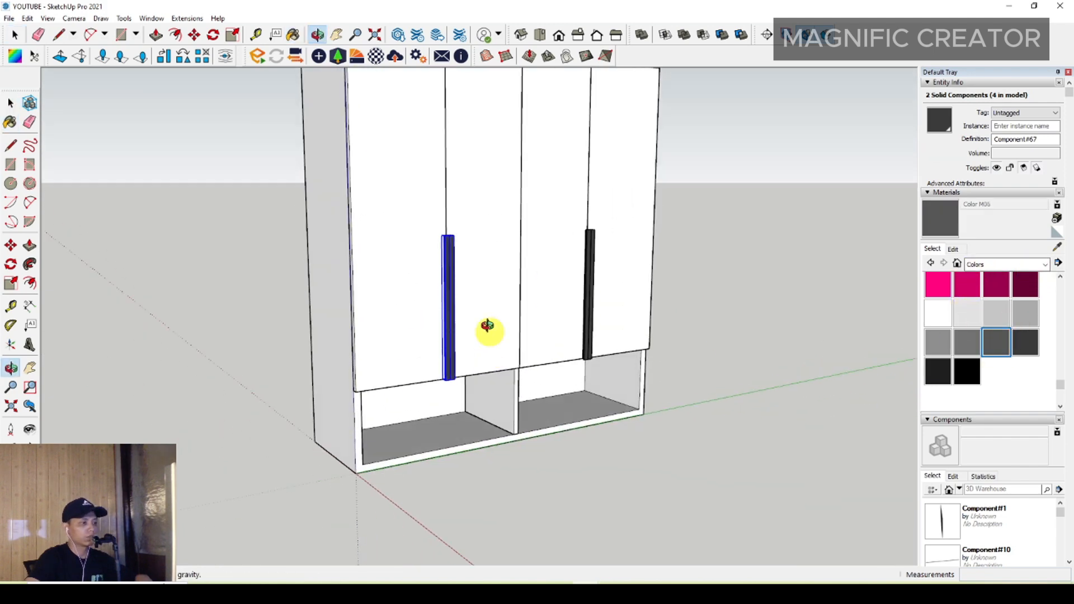
middle_drag(452, 394, 326, 412)
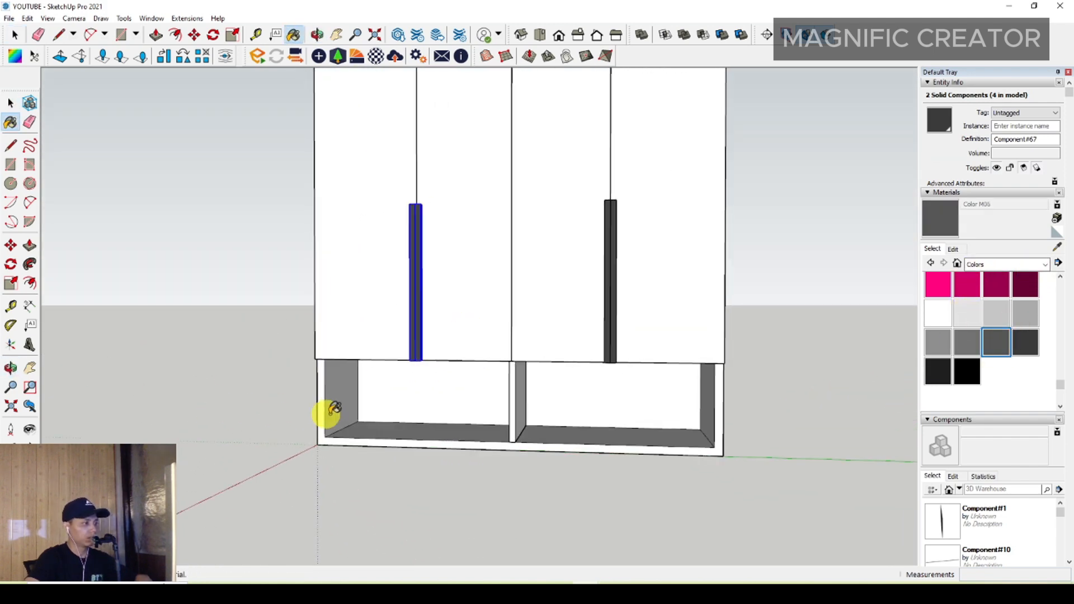
click(355, 394)
key(space)
scroll(521, 390, down, 4)
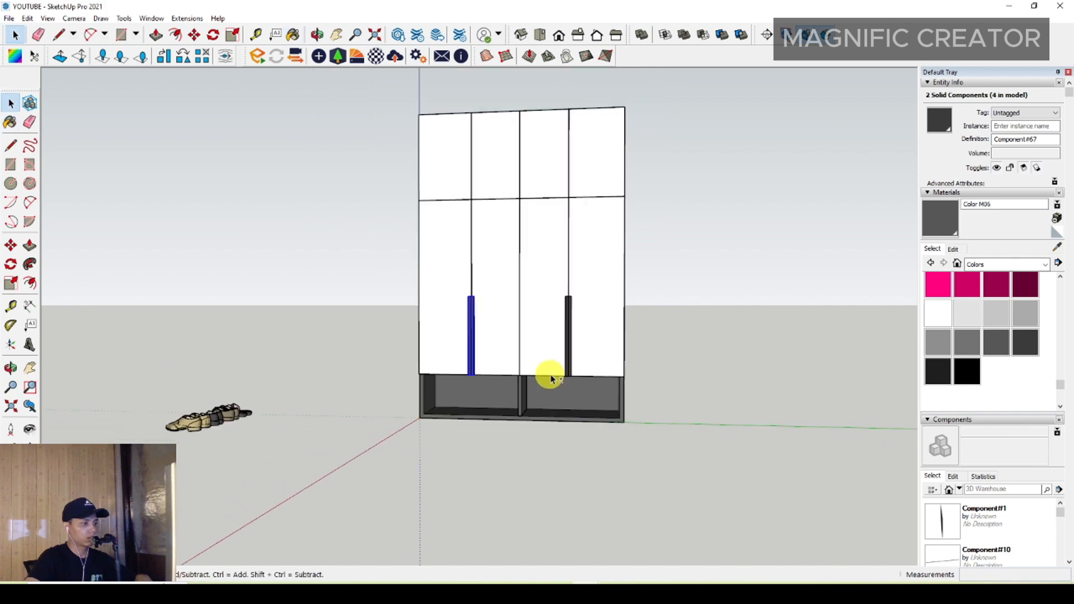
Choose Wood Lumber ButtJoined from the Wood materials and apply it to the upper right end door component
middle_drag(549, 377, 669, 494)
scroll(447, 412, up, 2)
middle_drag(451, 414, 470, 435)
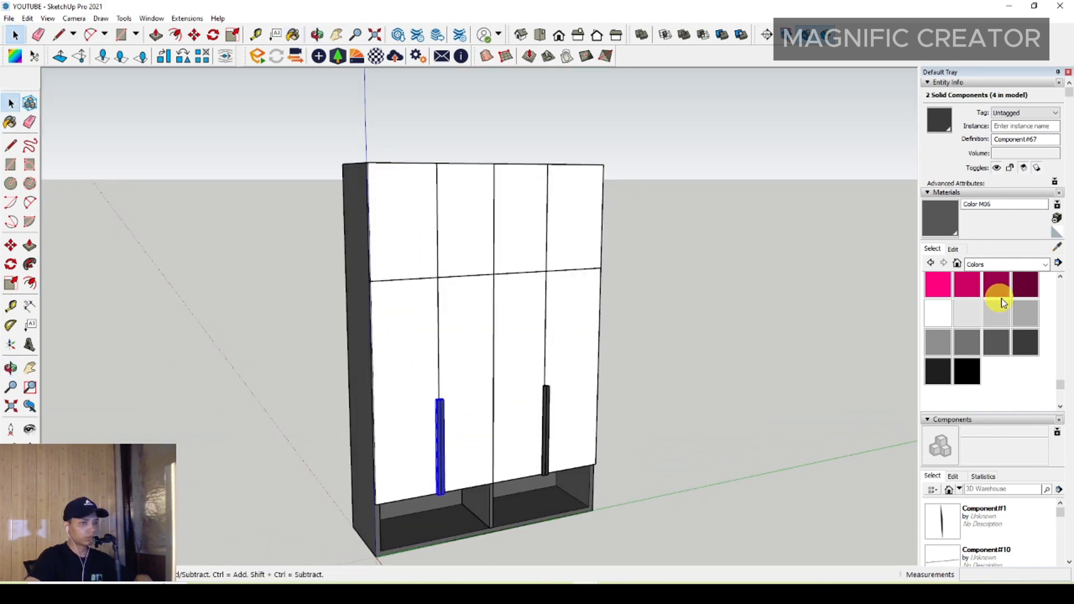
click(1045, 264)
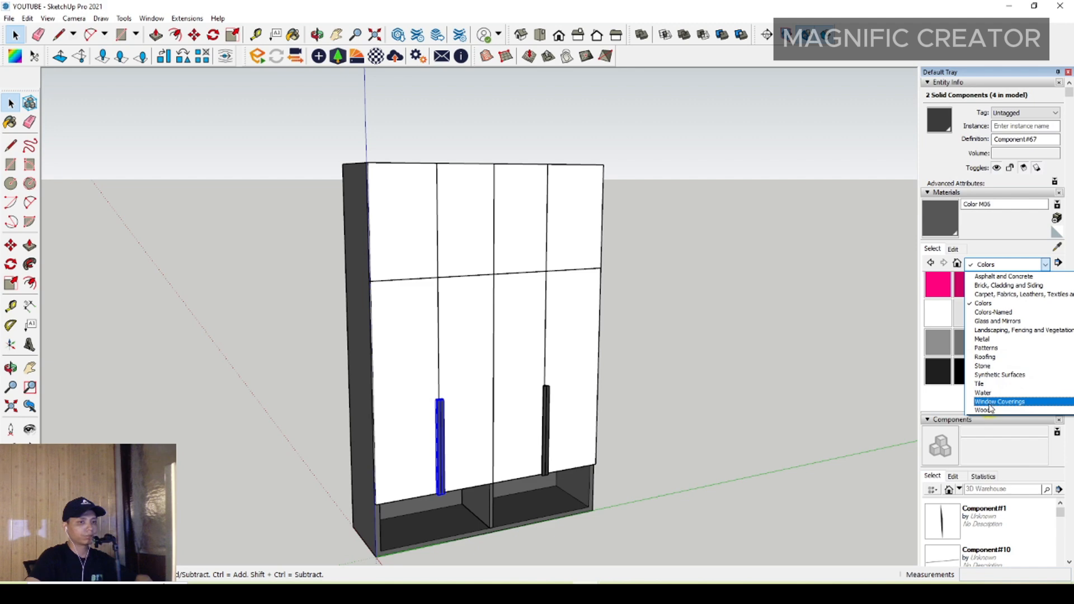
click(986, 376)
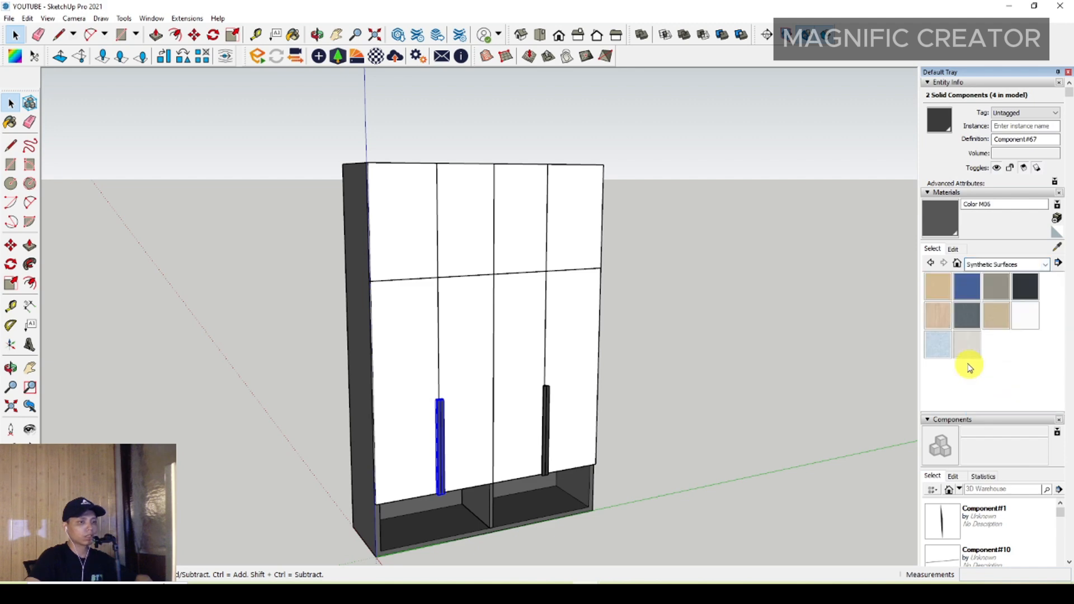
click(1045, 264)
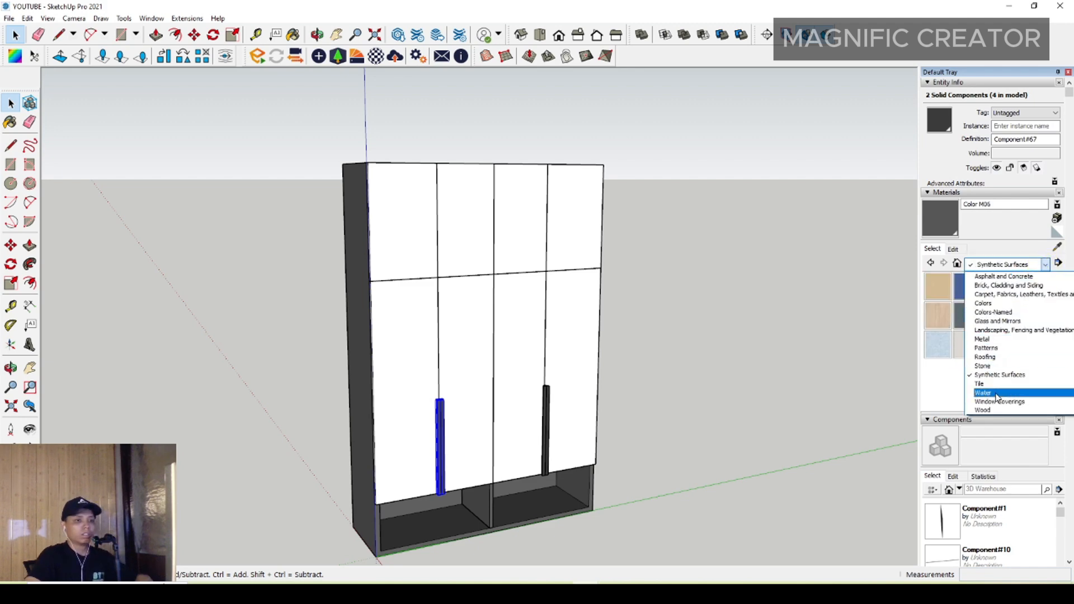
click(990, 411)
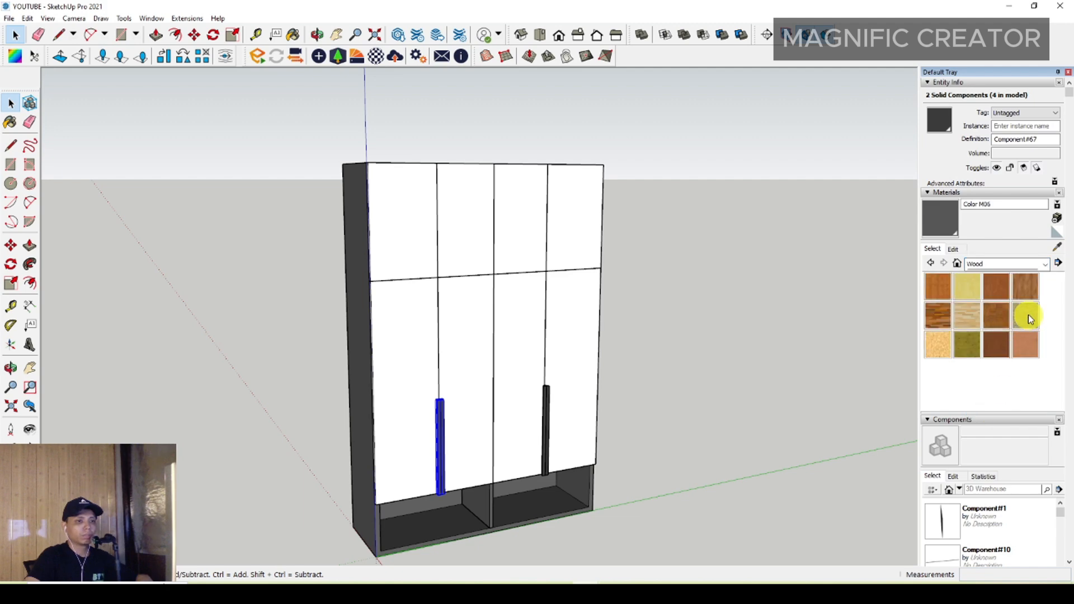
click(1027, 318)
mouse_move(526, 270)
middle_down()
mouse_move(302, 338)
mouse_move(557, 257)
mouse_move(542, 283)
middle_up()
scroll(551, 266, up, 1)
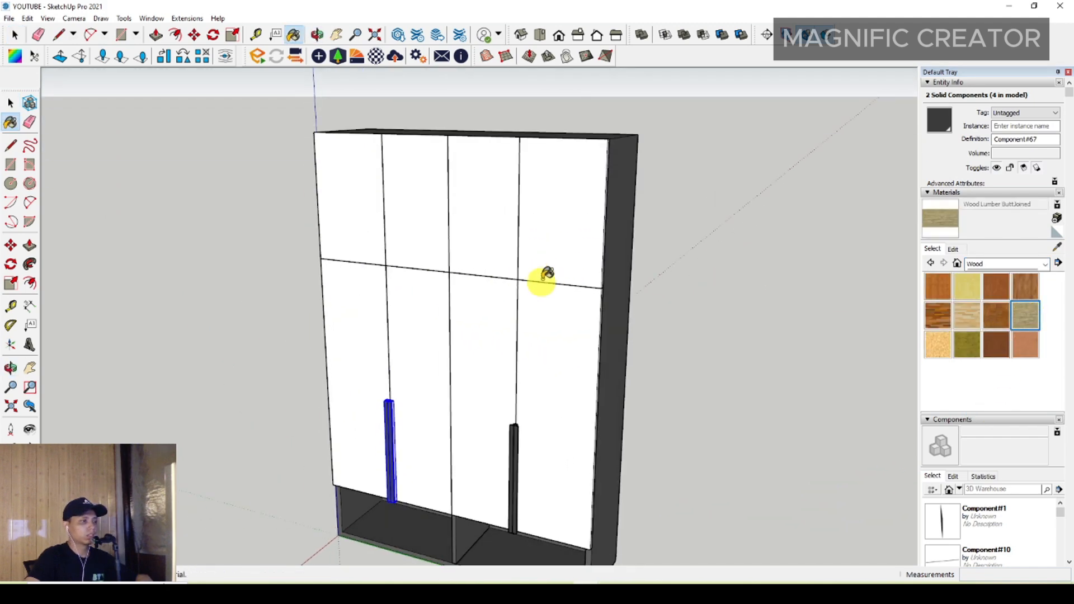
click(557, 205)
key(space)
triple_click(573, 207)
click(565, 234)
right_click(564, 232)
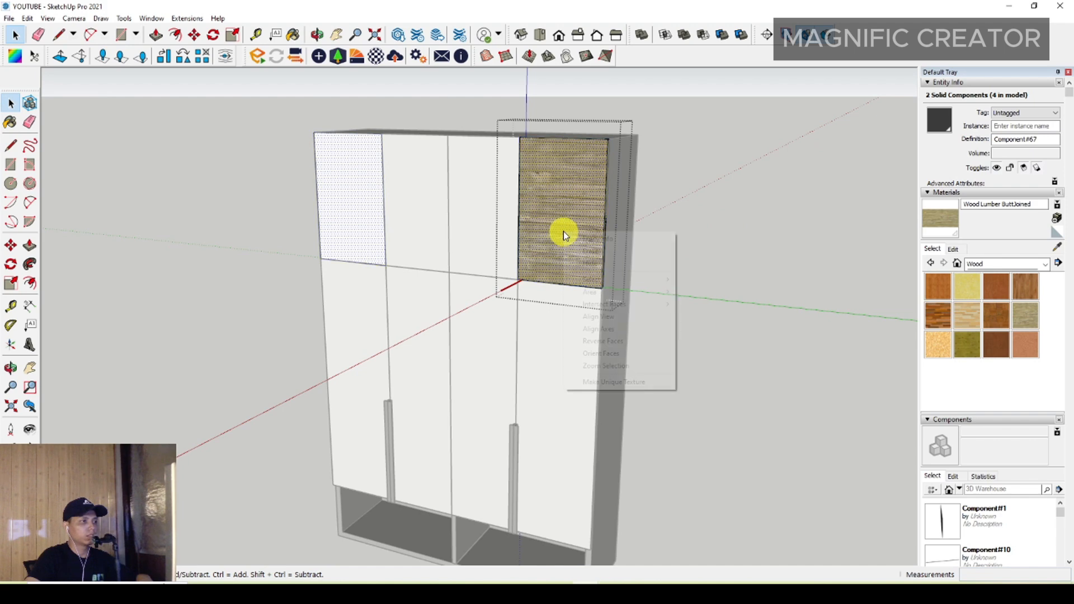
click(757, 212)
click(757, 211)
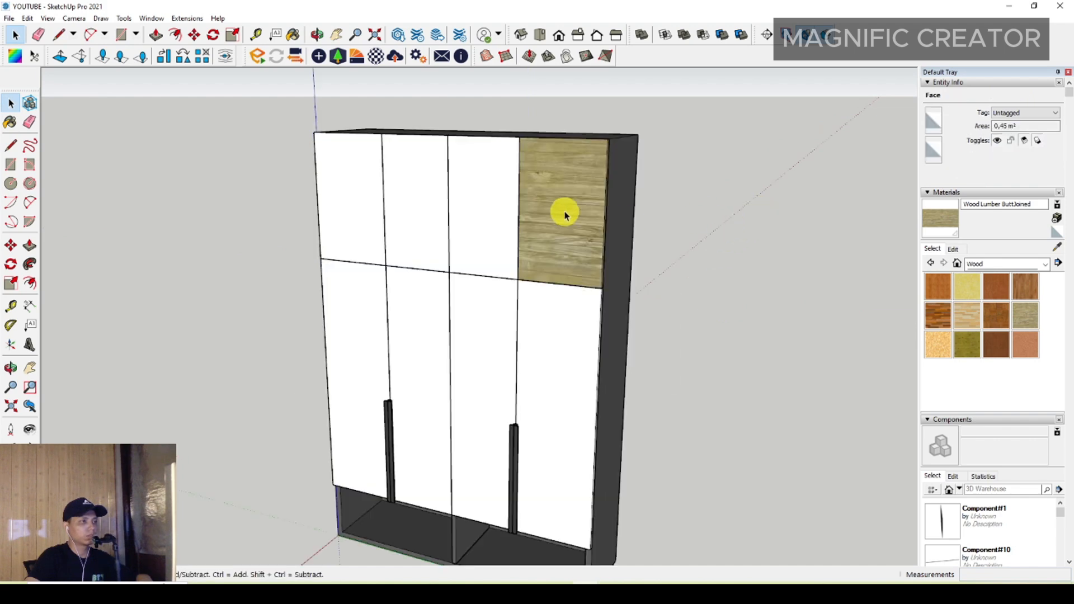
Open the upper right end door component, paint all its geometry with Wood Lumber ButtJoined, and leave the component
triple_click(565, 211)
click(946, 224)
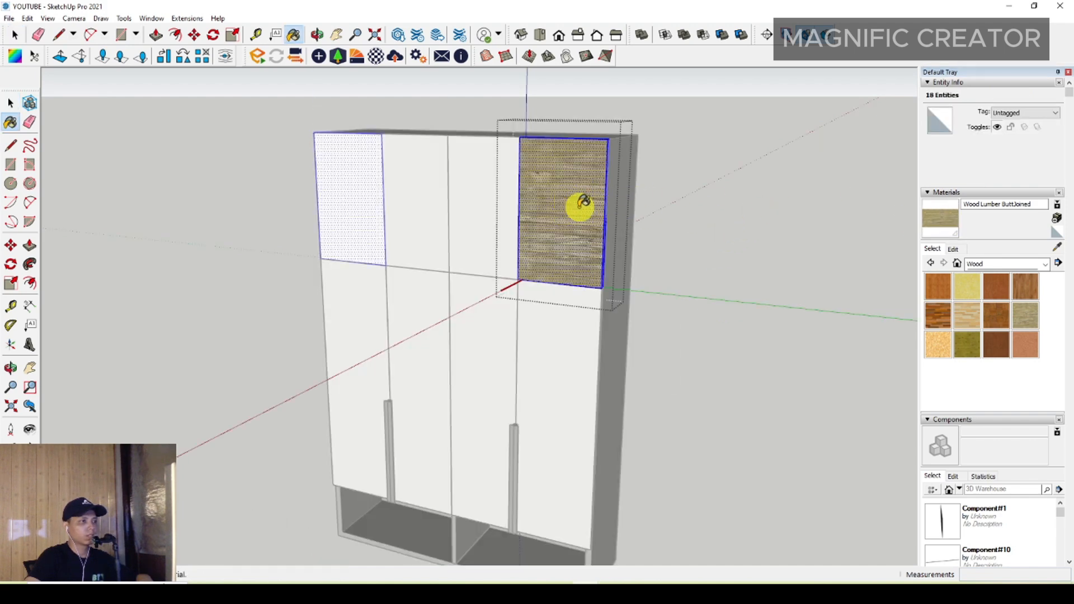
click(581, 206)
key(space)
right_click(580, 193)
click(755, 364)
click(752, 361)
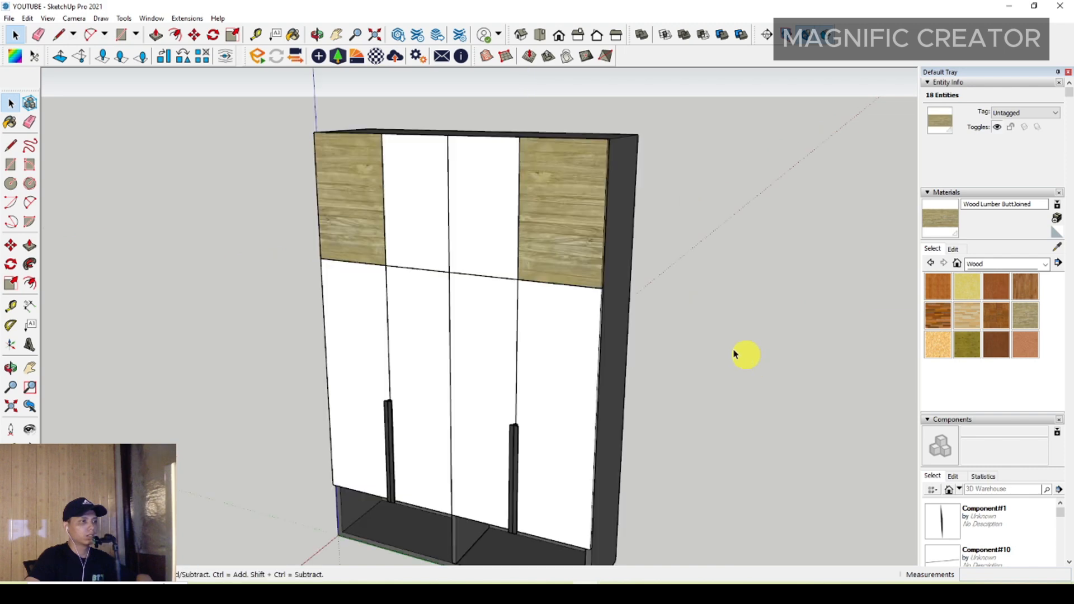
Explode the upper right end door component and turn its geometry into a group
scroll(563, 195, up, 2)
right_click(564, 195)
click(593, 296)
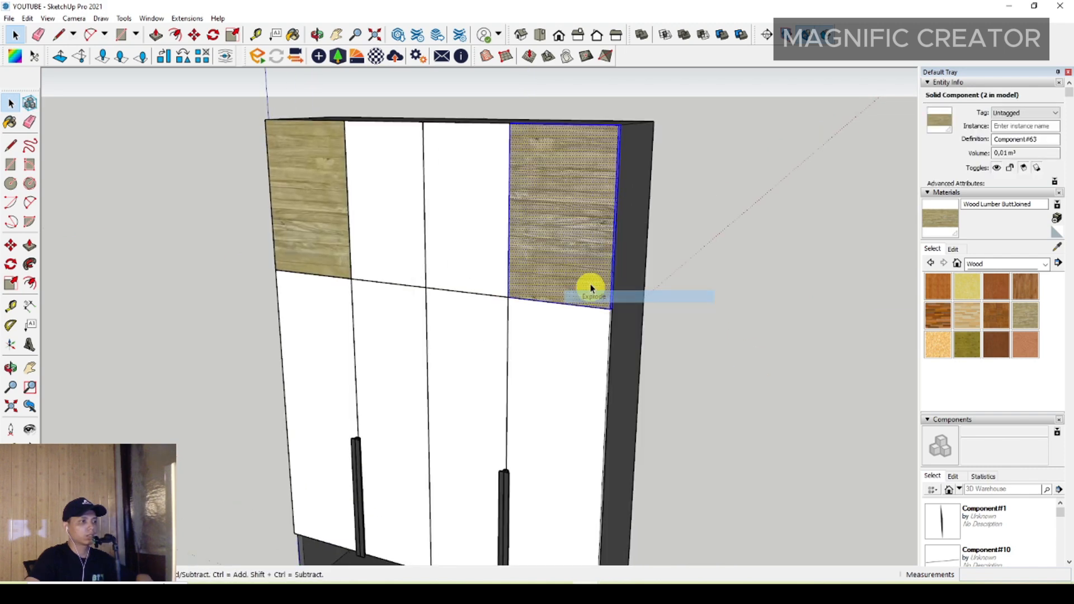
right_click(580, 218)
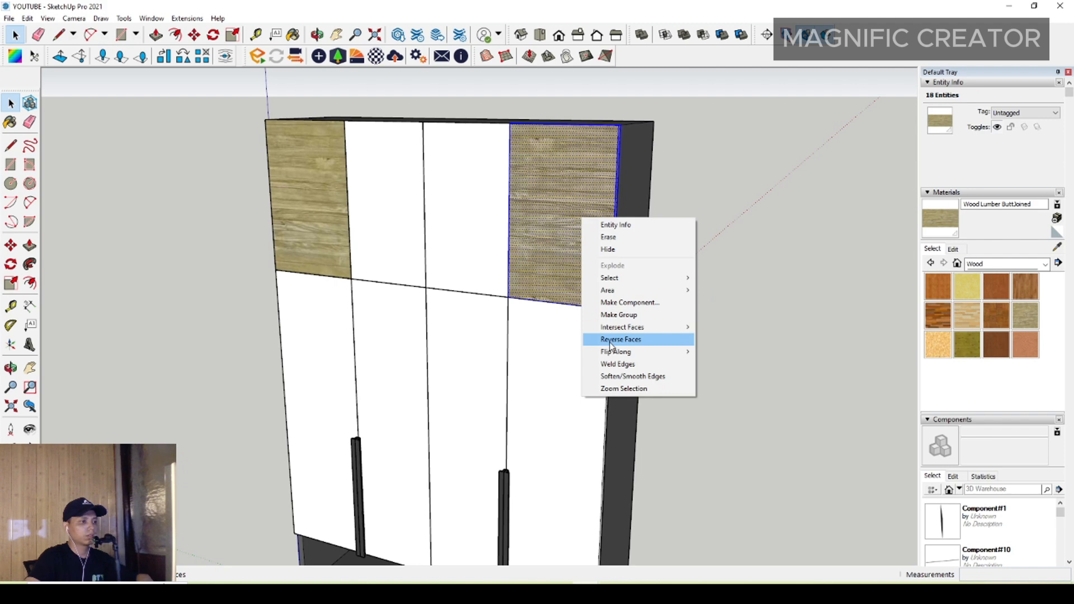
click(616, 314)
Reposition the wood texture on the upper right end door's front face so the grain runs vertically, and leave the group
double_click(575, 216)
click(583, 238)
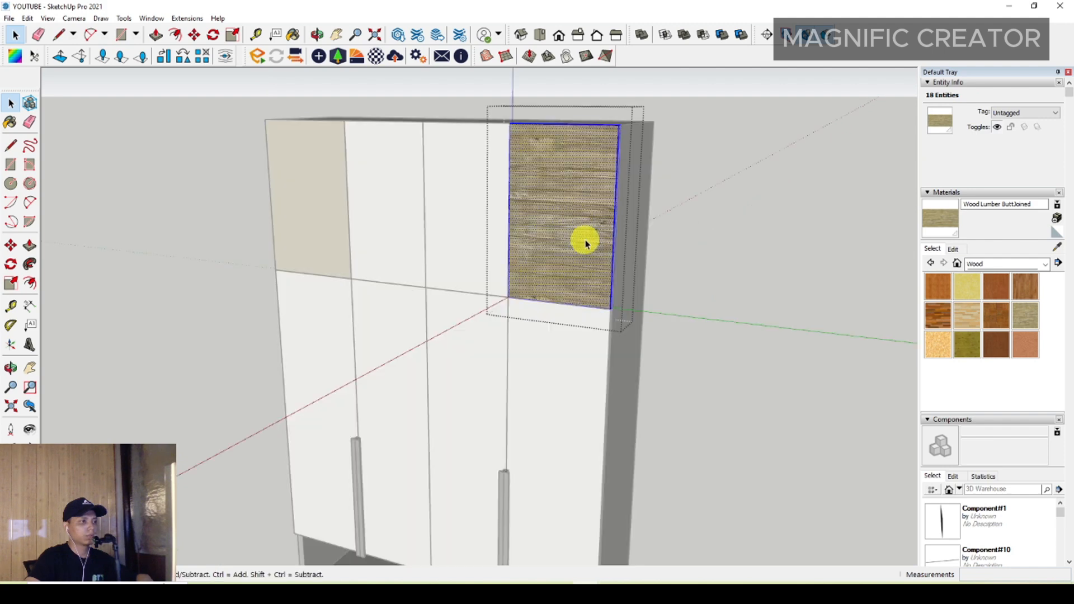
right_click(587, 245)
mouse_move(615, 386)
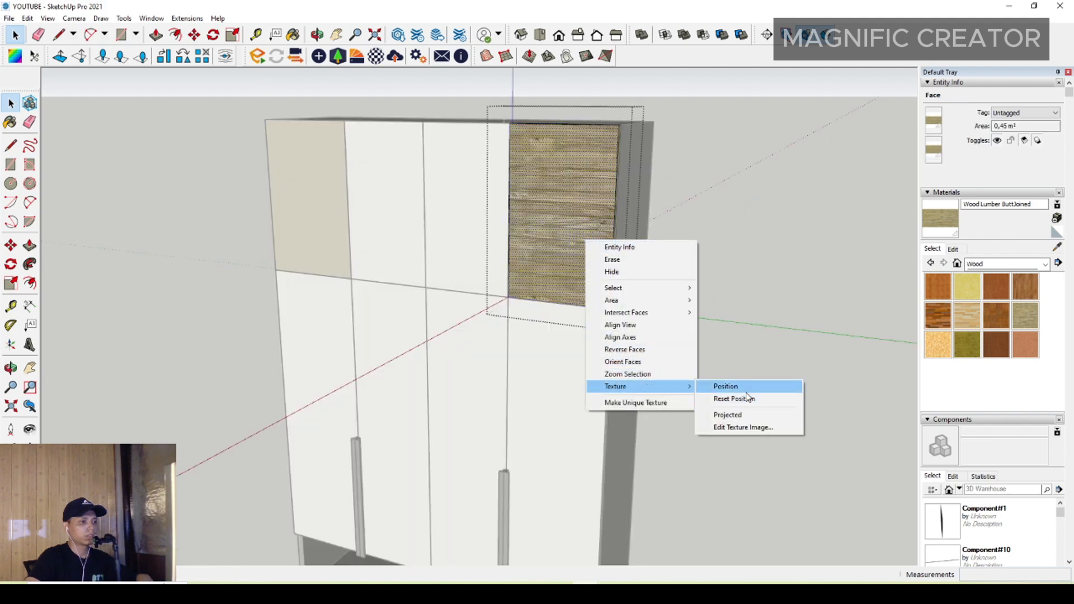
click(722, 386)
drag(865, 302, 529, 85)
scroll(528, 294, down, 3)
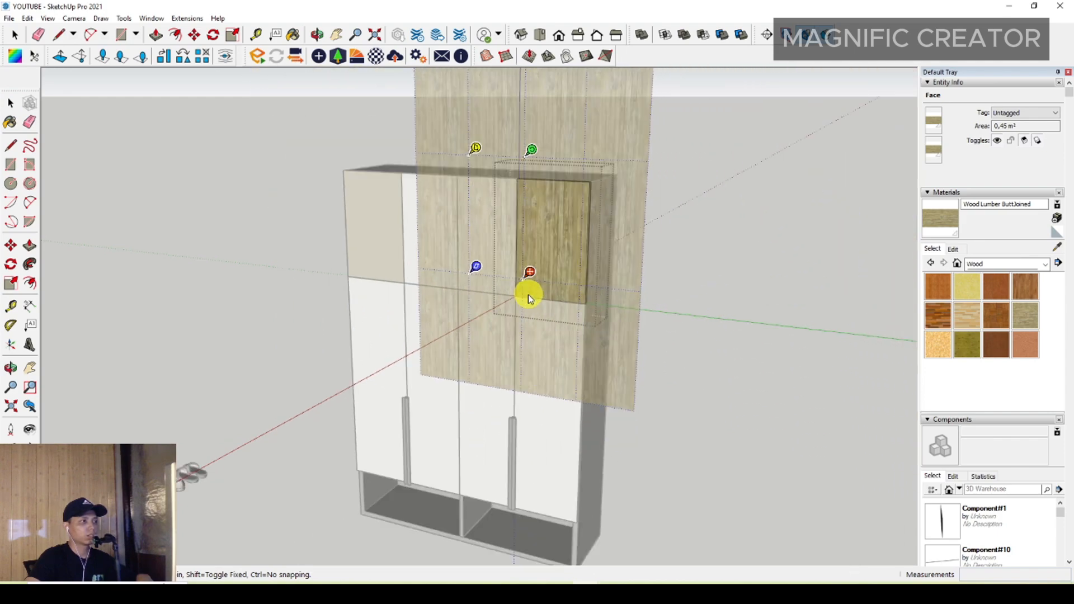
mouse_move(530, 174)
mouse_down()
mouse_move(532, 142)
mouse_move(530, 177)
mouse_up()
key(Return)
scroll(544, 244, up, 4)
middle_drag(544, 246, 692, 312)
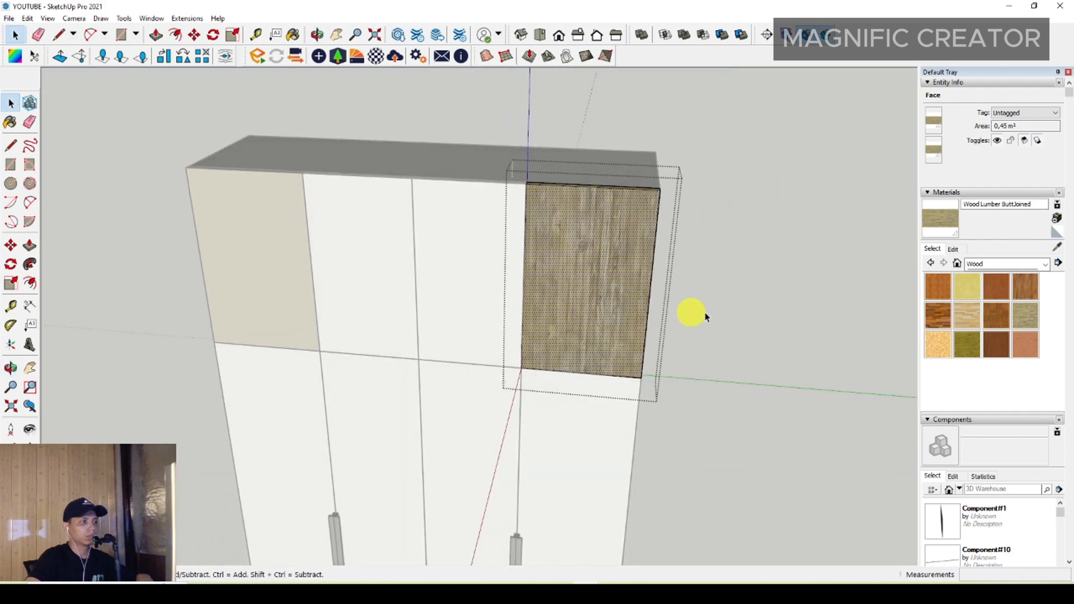
click(754, 280)
Sample the vertical-grain wood from the upper right end door and paint the upper left end door's front face with it
middle_drag(320, 293, 510, 285)
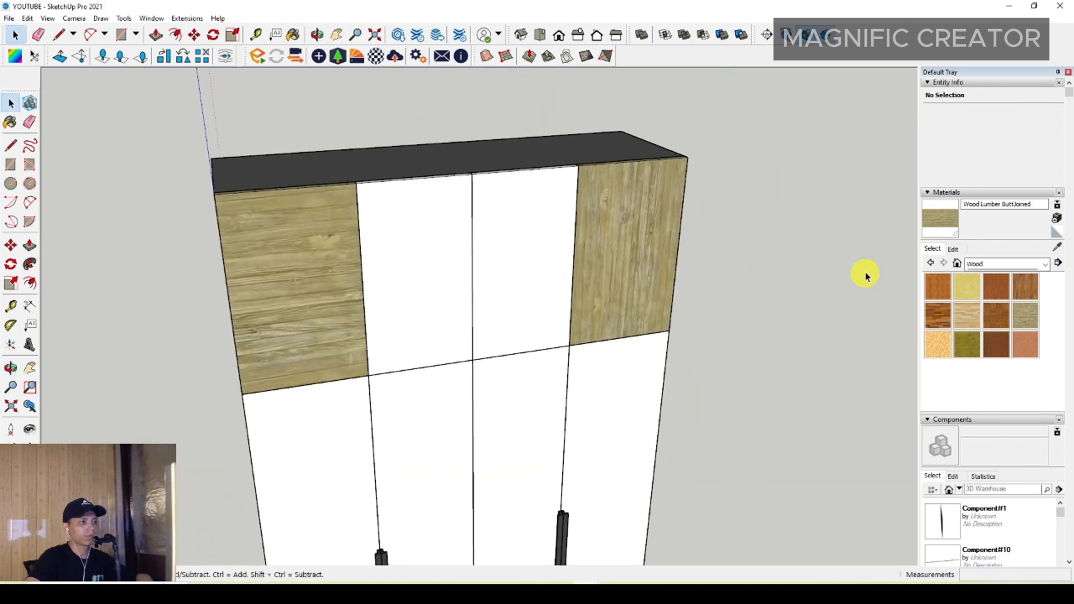
click(1056, 247)
key(space)
double_click(274, 287)
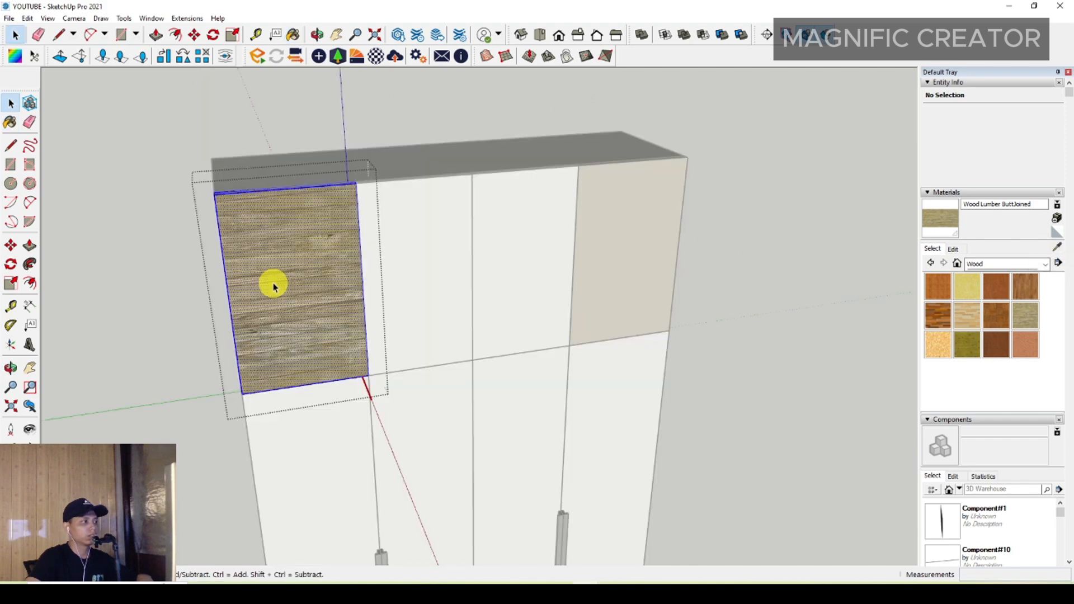
click(954, 230)
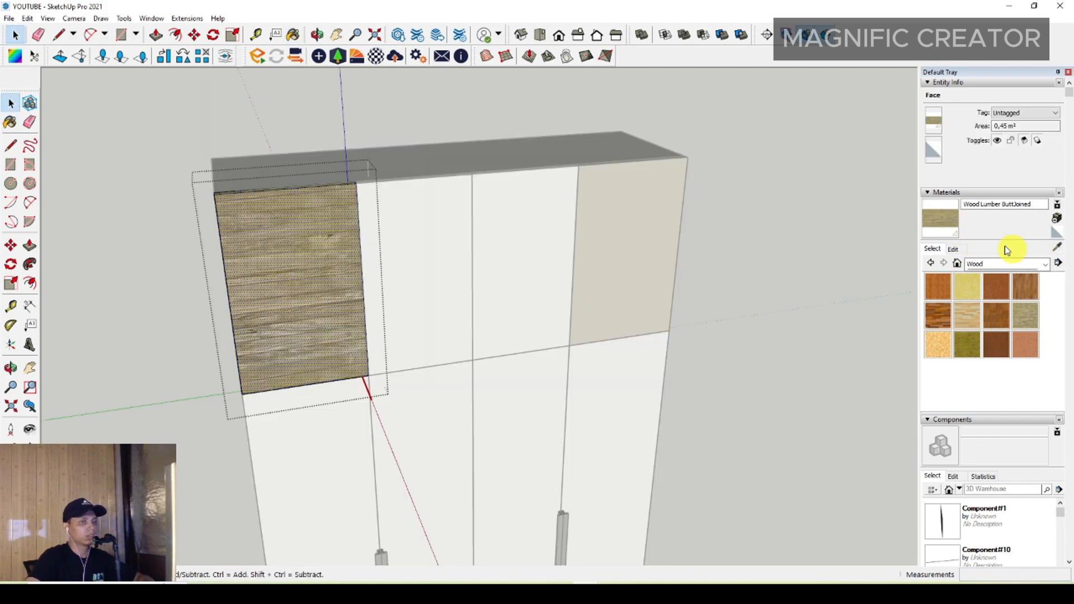
middle_drag(307, 283, 431, 302)
Open the upper middle door component and paint its front face with the vertical-grain Wood Lumber ButtJoined
key(space)
double_click(484, 282)
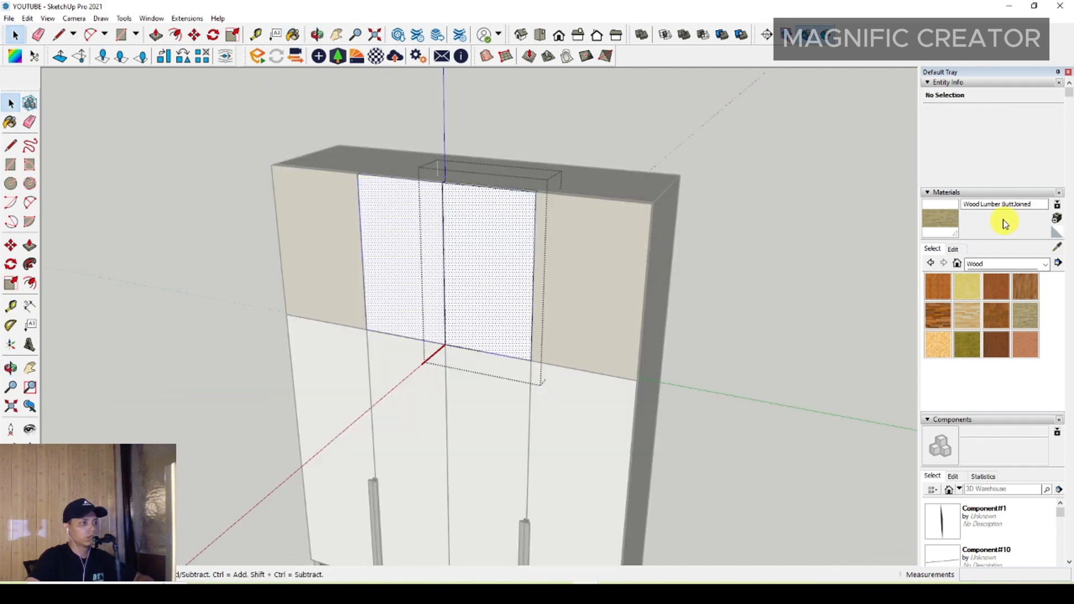
click(952, 221)
click(495, 253)
Open the lower end and lower middle door components and paint them with the vertical-grain Wood Lumber ButtJoined
key(space)
double_click(581, 446)
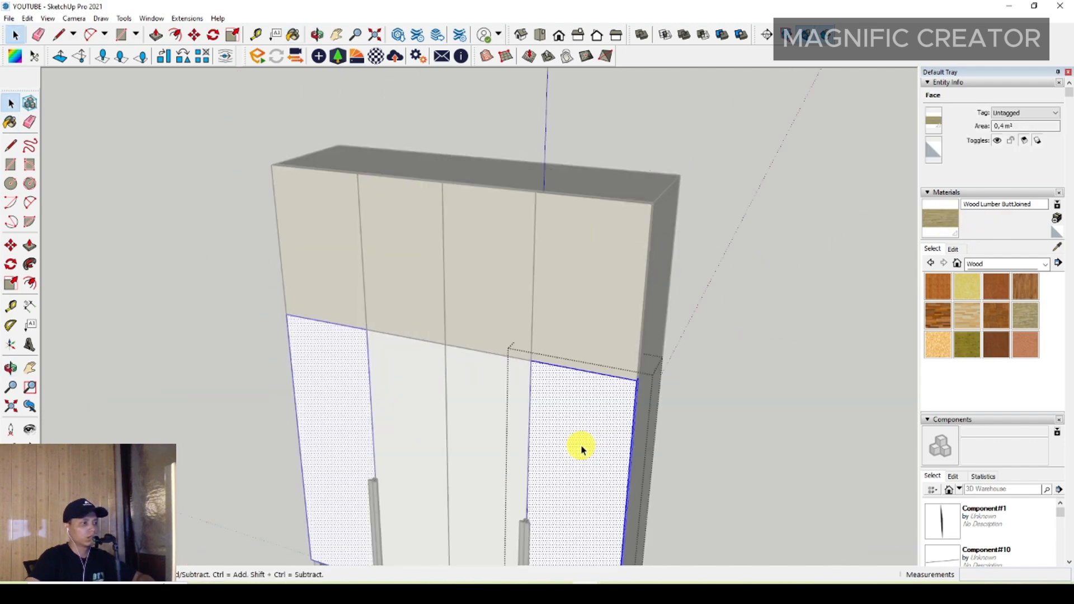
key(b)
click(586, 400)
key(space)
triple_click(471, 386)
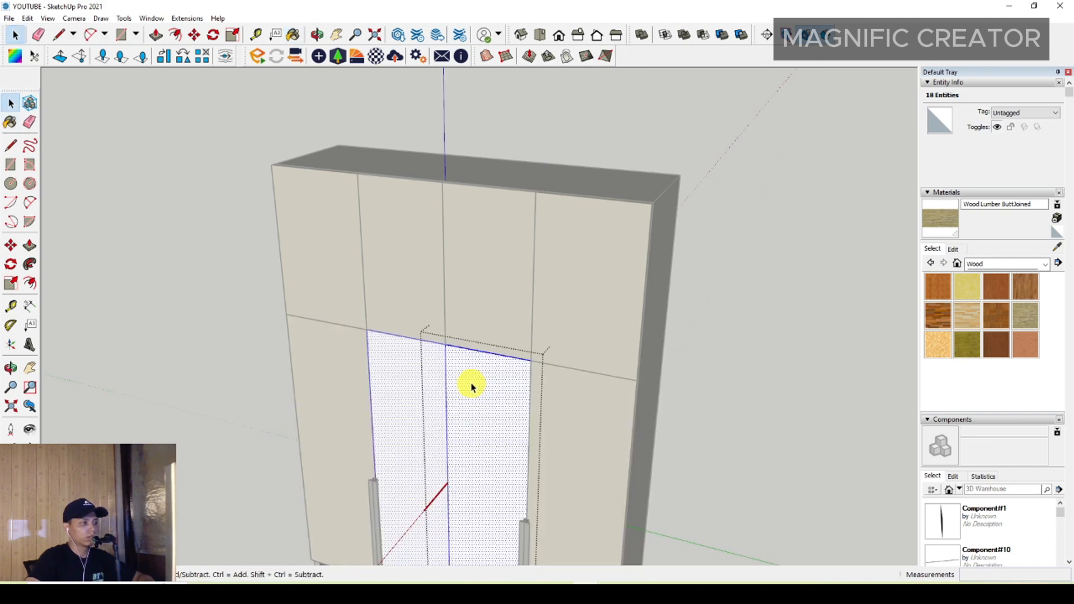
key(b)
click(473, 385)
Select all geometry of the upper middle door components and paint it with Wood Lumber ButtJoined
key(space)
triple_click(515, 262)
key(b)
key(space)
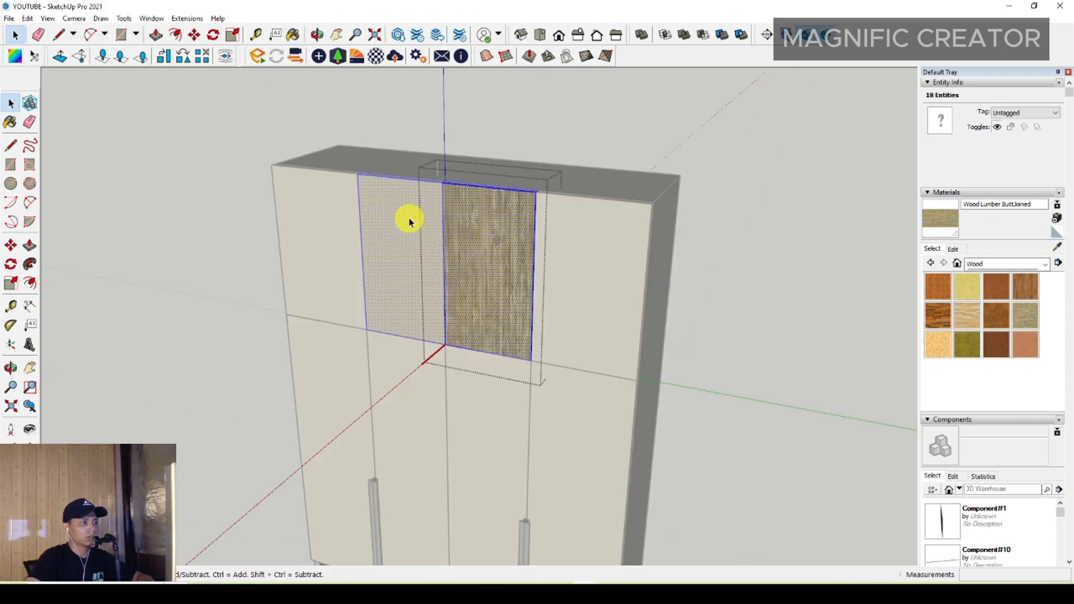
triple_click(409, 221)
key(b)
click(406, 214)
Paint all geometry of the upper left end door with Wood Lumber ButtJoined and leave door editing
key(space)
triple_click(328, 204)
key(b)
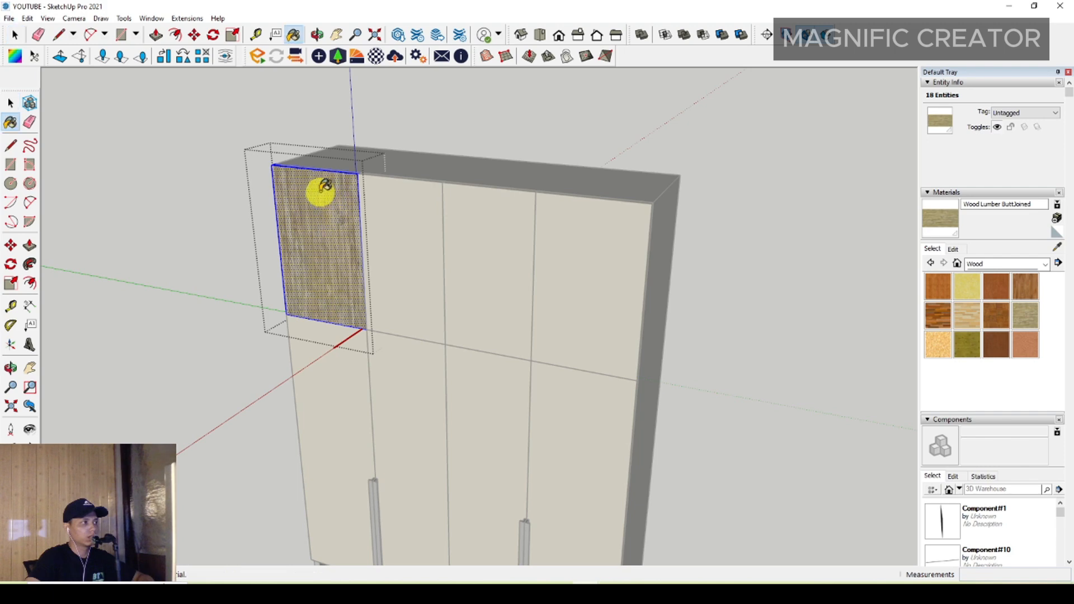
key(space)
triple_click(576, 258)
click(804, 303)
Open the Wood Lumber ButtJoined material for editing and shift its colour to a muted greyish brown
scroll(593, 347, down, 3)
middle_drag(591, 389, 601, 348)
scroll(578, 396, up, 3)
scroll(643, 294, down, 1)
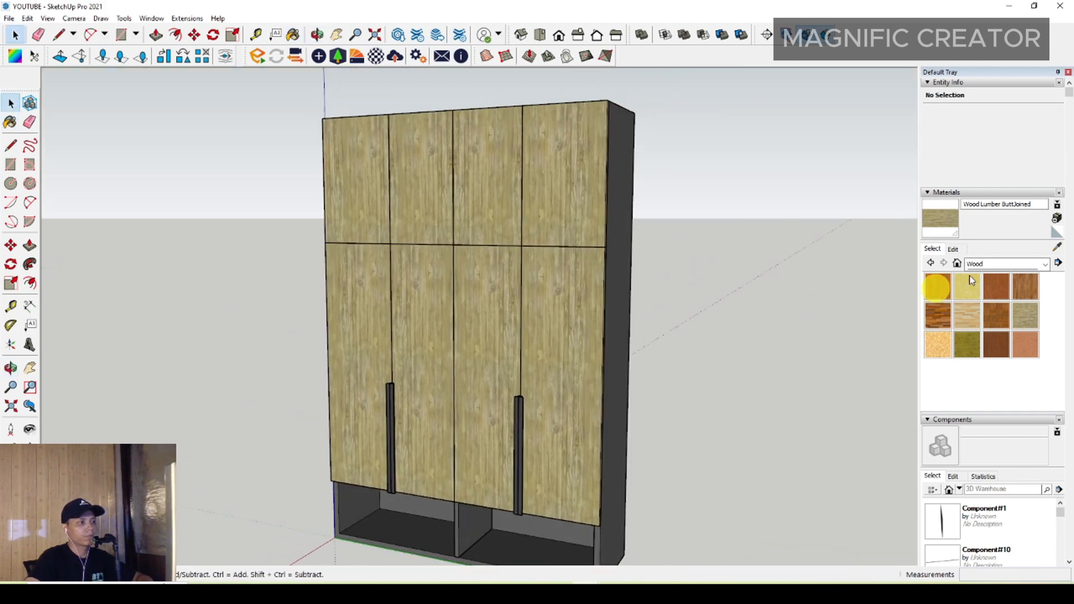
click(954, 249)
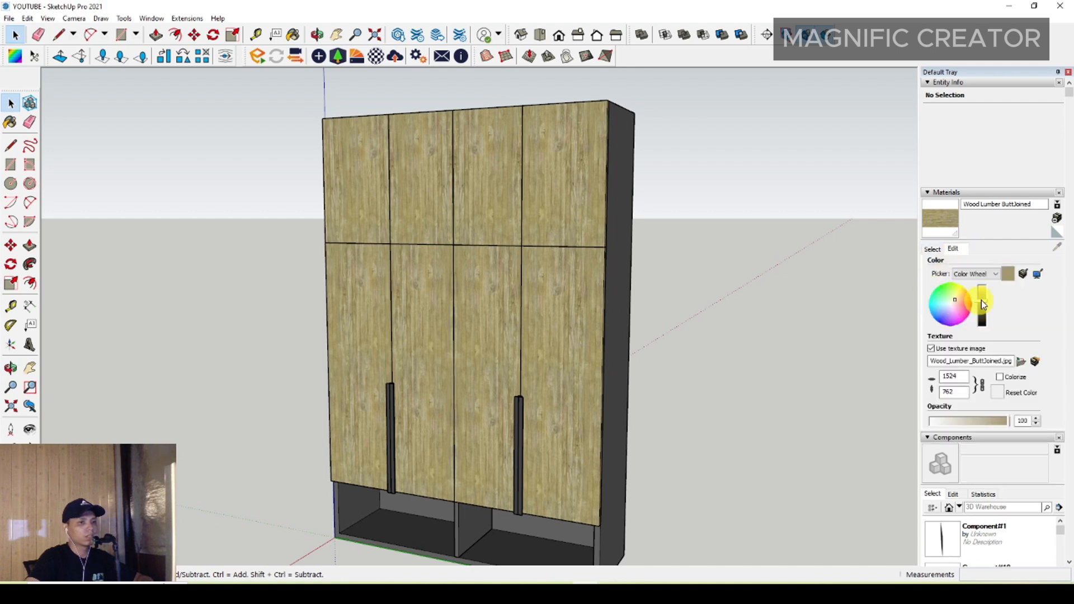
drag(984, 300, 985, 306)
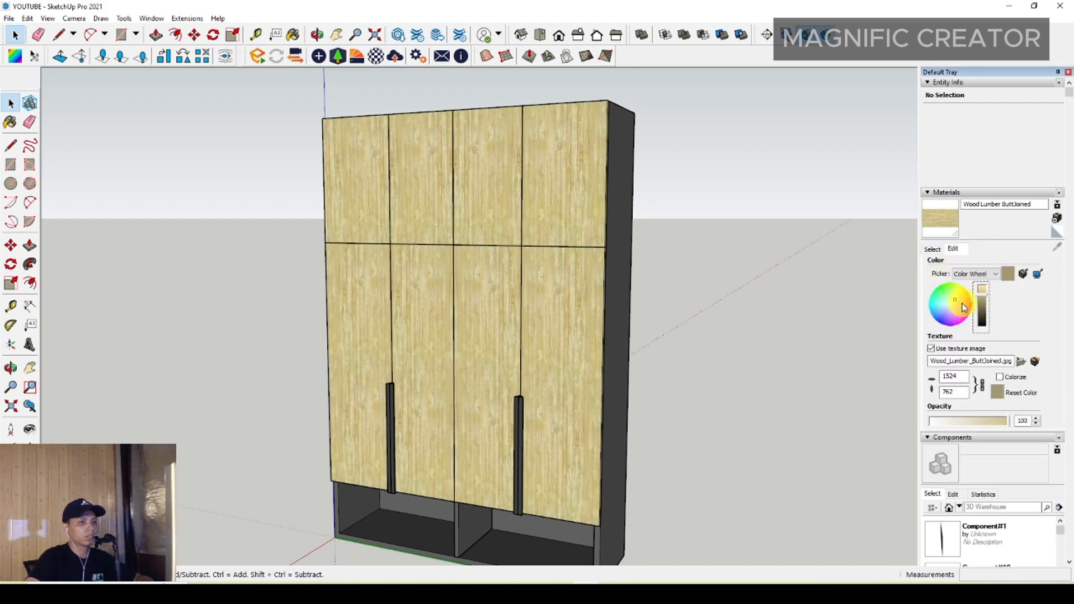
click(958, 303)
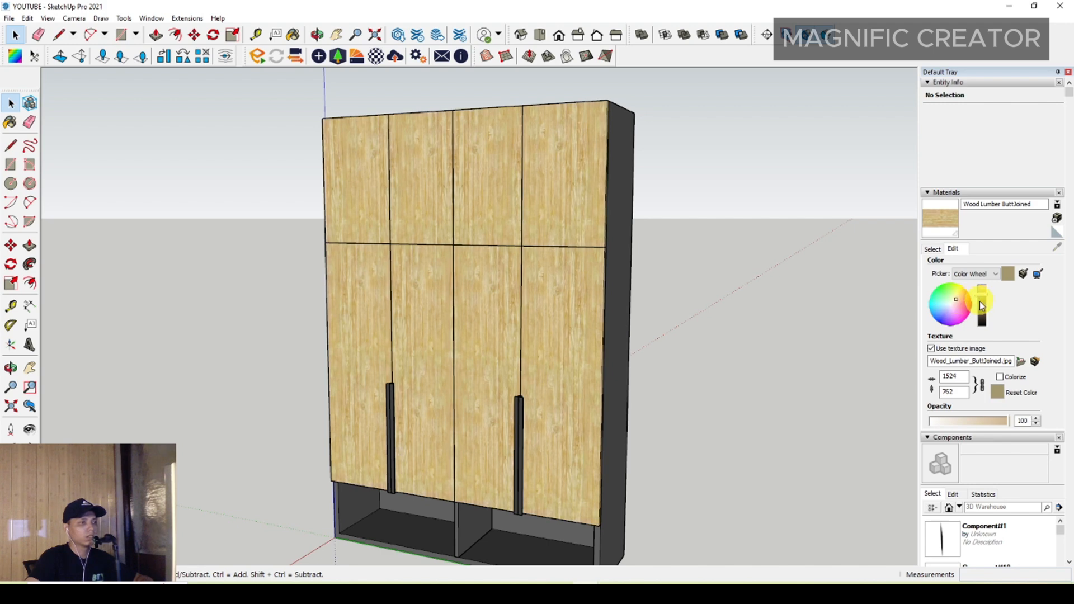
drag(982, 305, 983, 303)
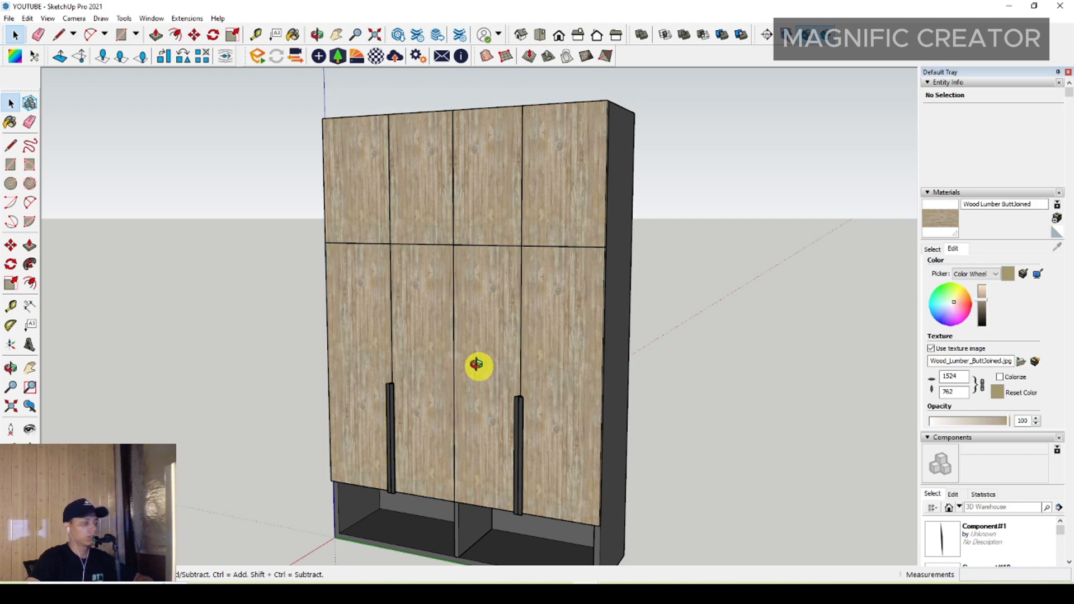
Adjust the Wood Lumber ButtJoined colour and brightness to a light yellowish wood tone
middle_drag(476, 364, 714, 352)
click(985, 299)
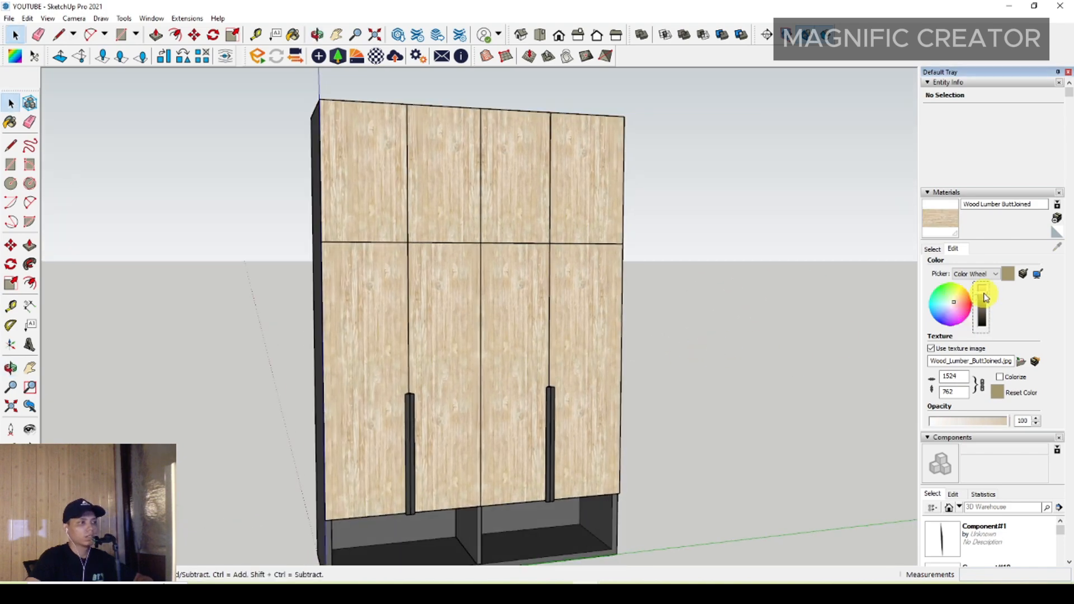
middle_drag(492, 349, 551, 419)
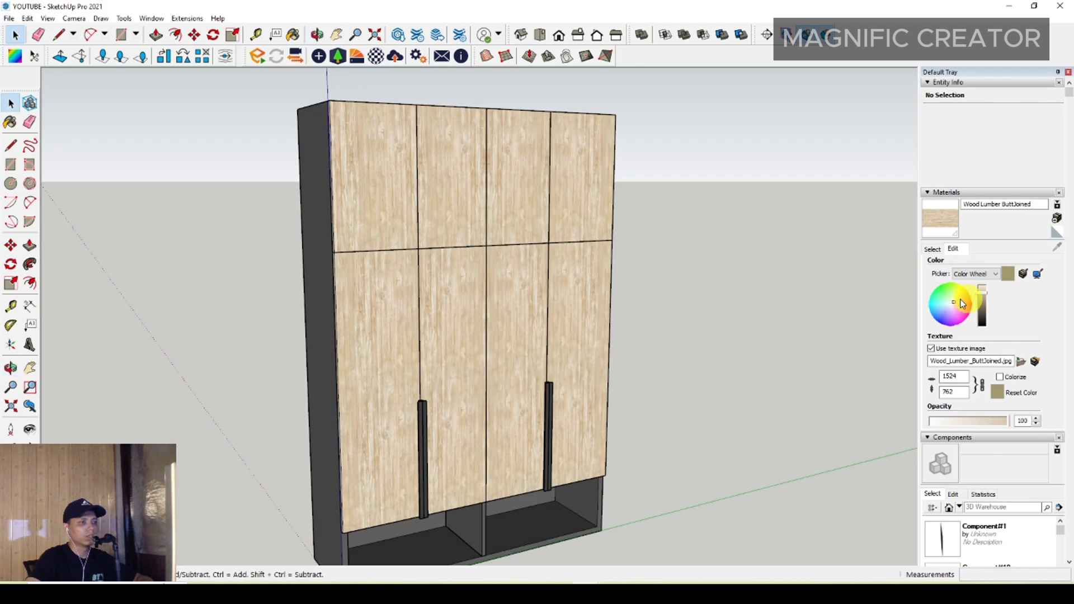
click(961, 304)
click(958, 305)
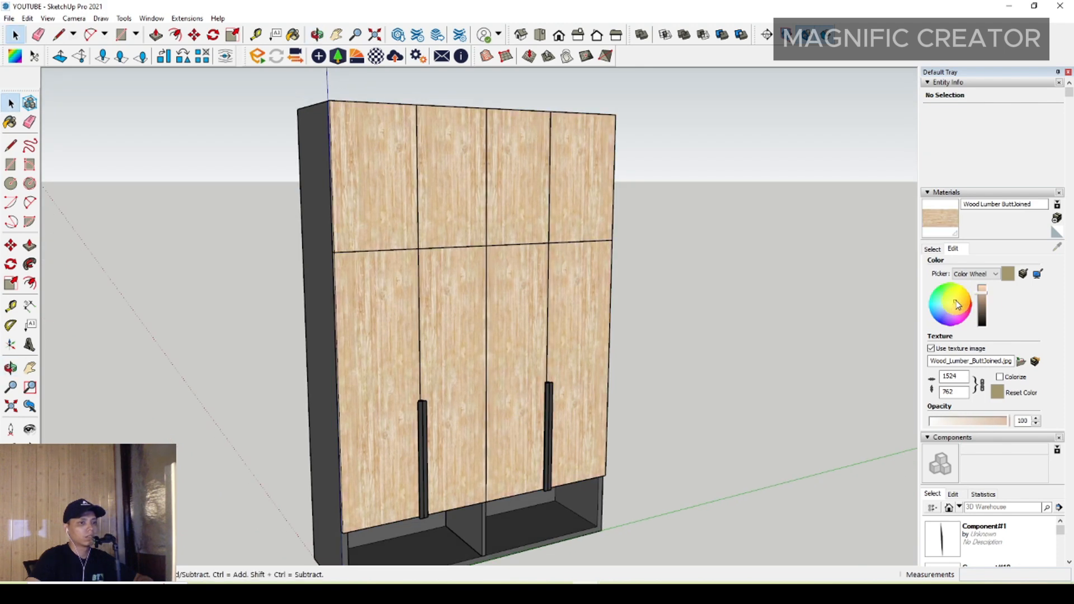
click(983, 298)
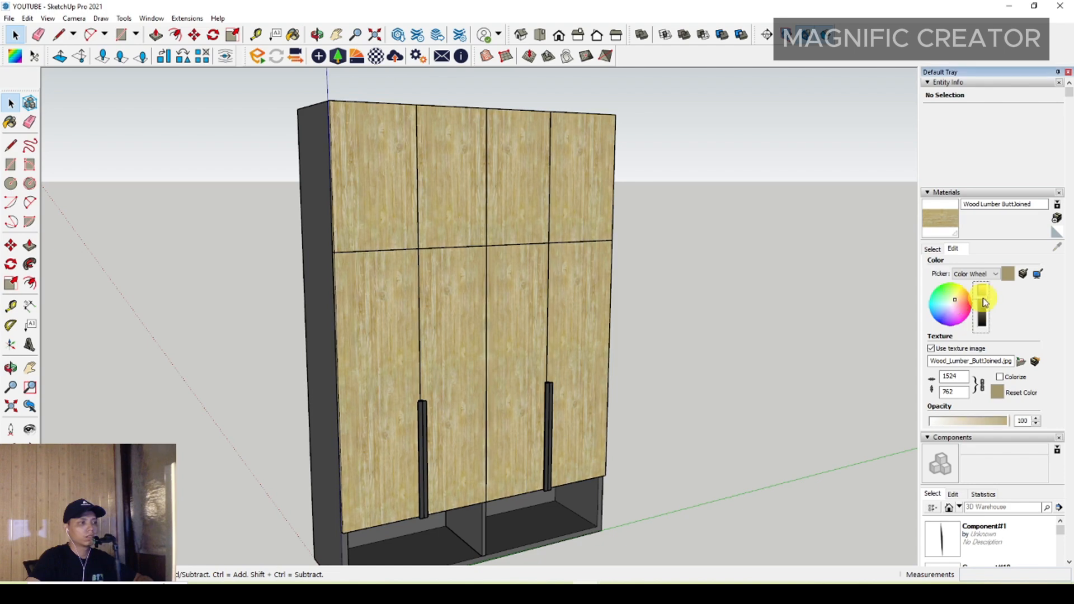
Move the shoe row component from beside the wardrobe into its open lower right compartment
middle_drag(541, 318, 123, 324)
scroll(533, 341, down, 3)
scroll(535, 343, up, 4)
middle_drag(535, 343, 376, 417)
click(225, 467)
scroll(225, 467, up, 3)
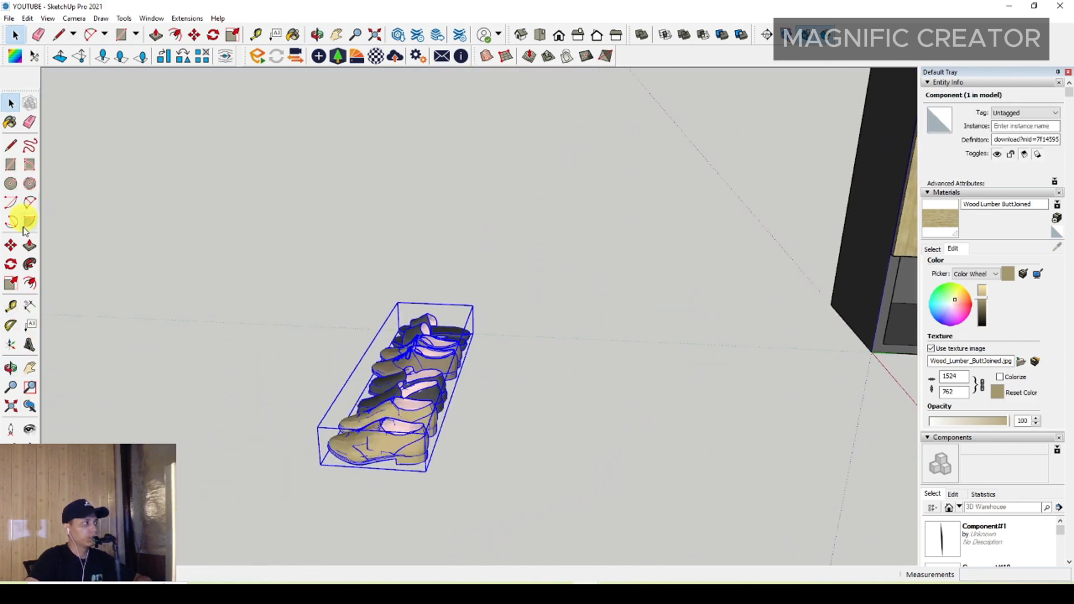
key(m)
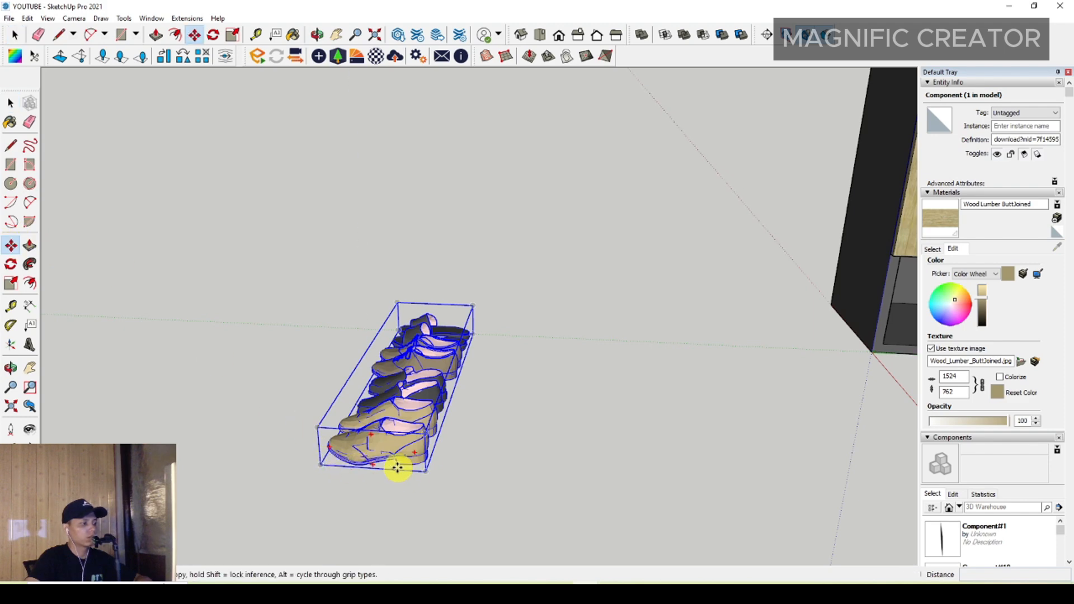
click(397, 468)
scroll(481, 407, down, 3)
shift+middle_drag(515, 400, 48, 392)
scroll(461, 360, up, 5)
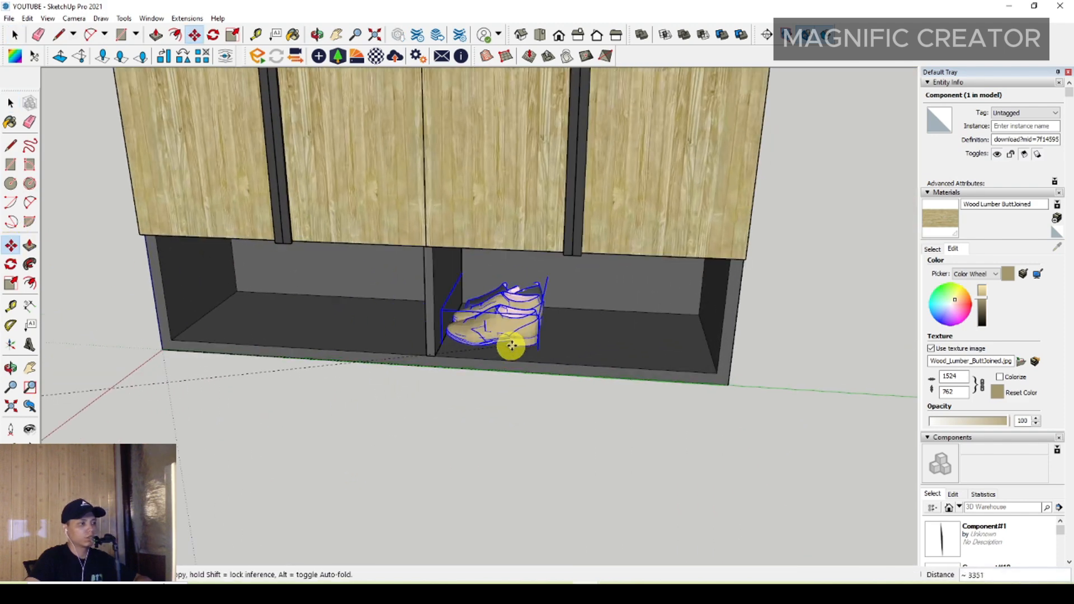
click(515, 344)
Rotate the shoe component 90° on the compartment floor so the shoes line up along the wardrobe's width
key(space)
scroll(523, 338, up, 4)
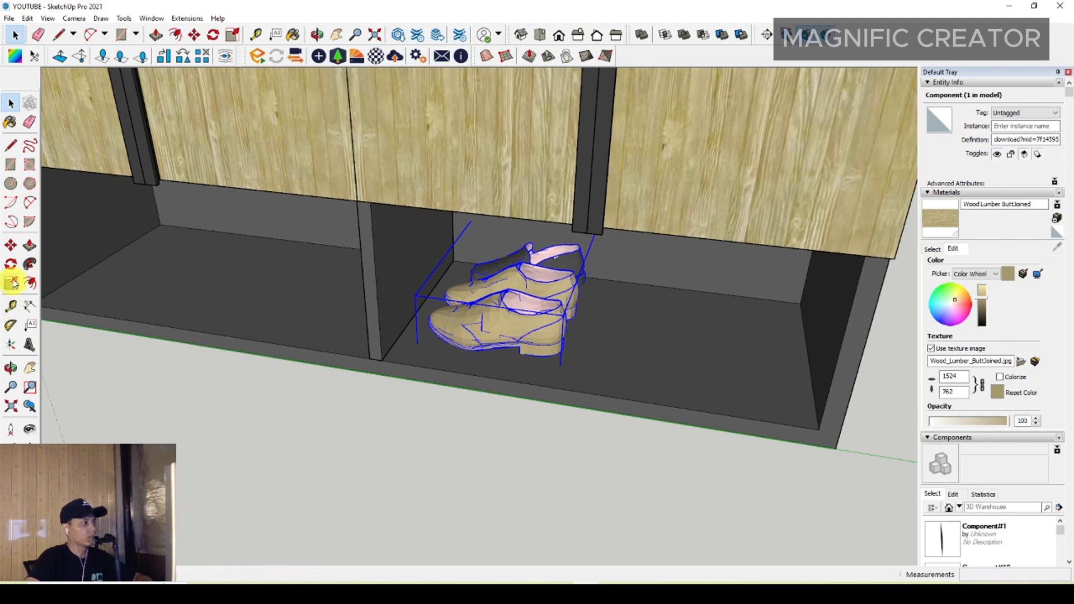
click(11, 264)
scroll(582, 352, up, 1)
click(602, 315)
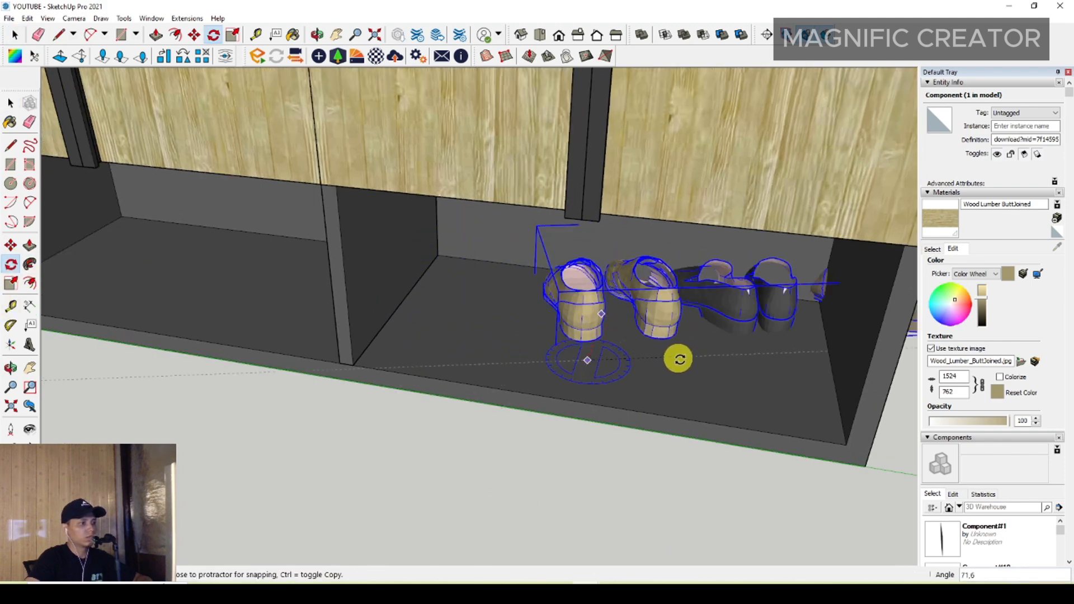
key(Return)
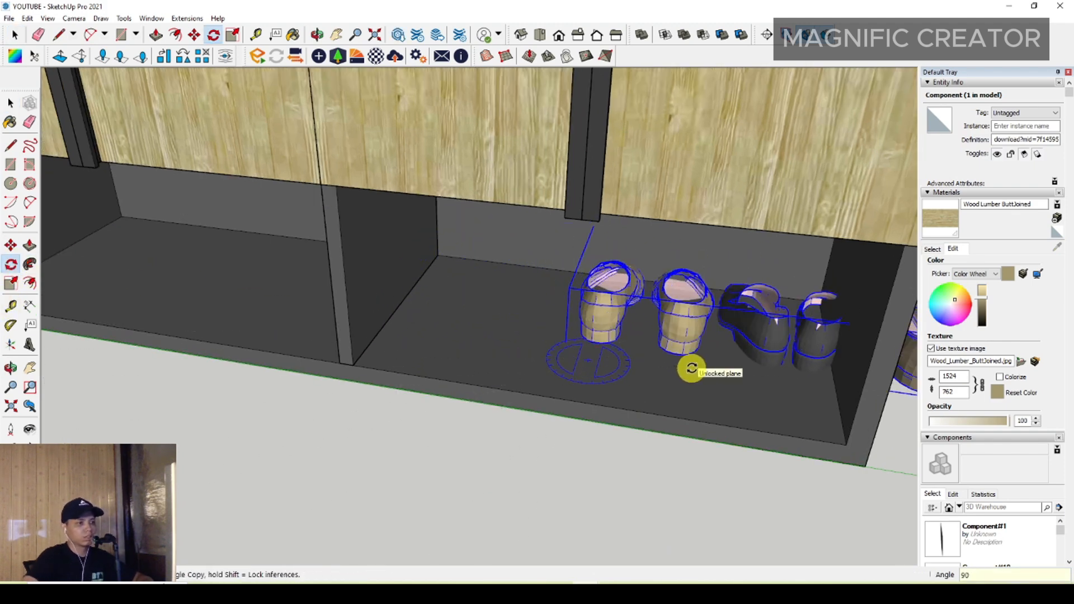
Slide the shoe component left along the wardrobe's width so the rightmost pair lies inside the lower right compartment
key(space)
scroll(644, 404, down, 1)
middle_drag(629, 377, 694, 370)
key(m)
click(734, 364)
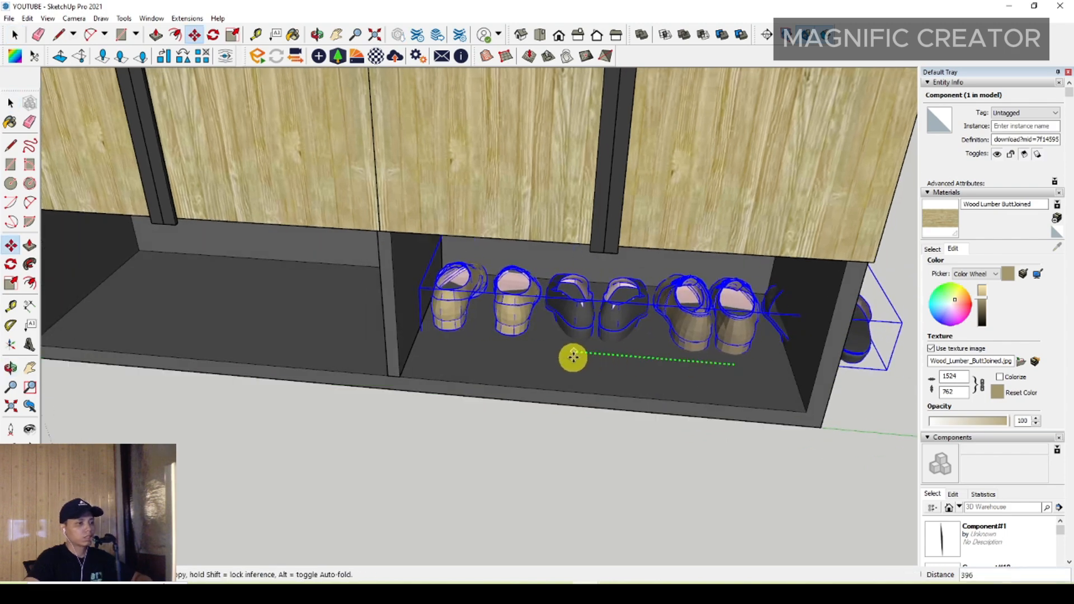
click(473, 364)
key(space)
Inside the shoe component, move the two leftmost pairs into the lower left compartment, and leave the component
scroll(443, 338, down, 1)
scroll(443, 339, down, 1)
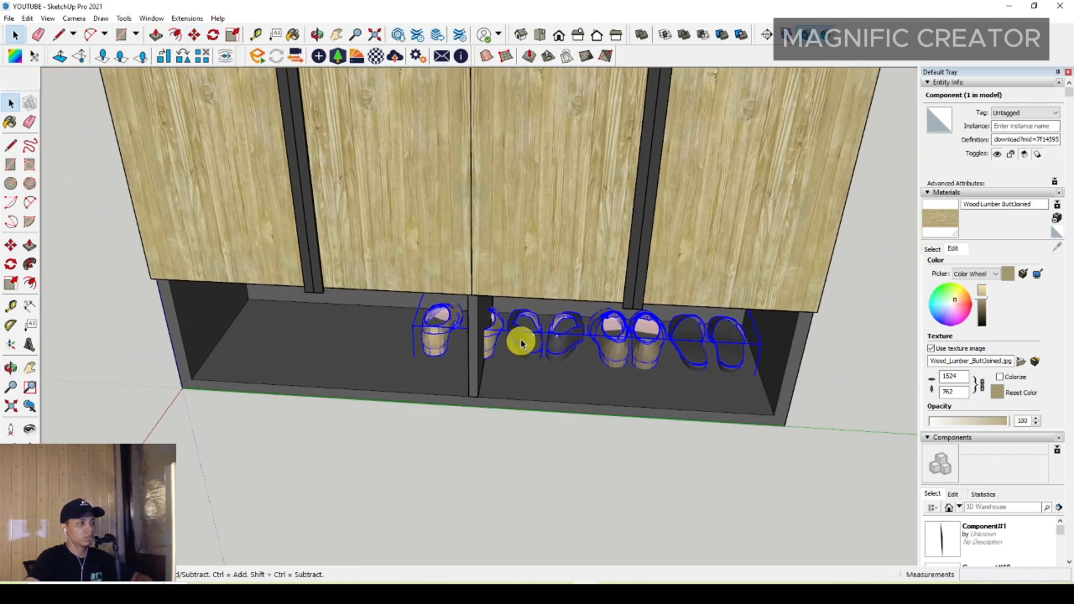
middle_drag(443, 338, 520, 334)
click(520, 335)
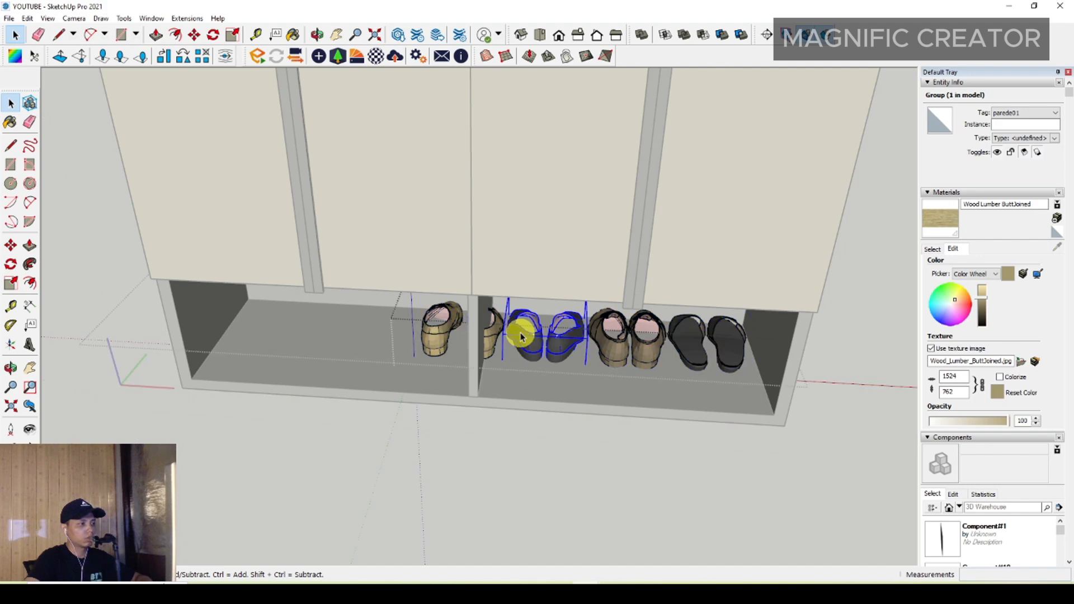
ctrl+click(502, 340)
key(m)
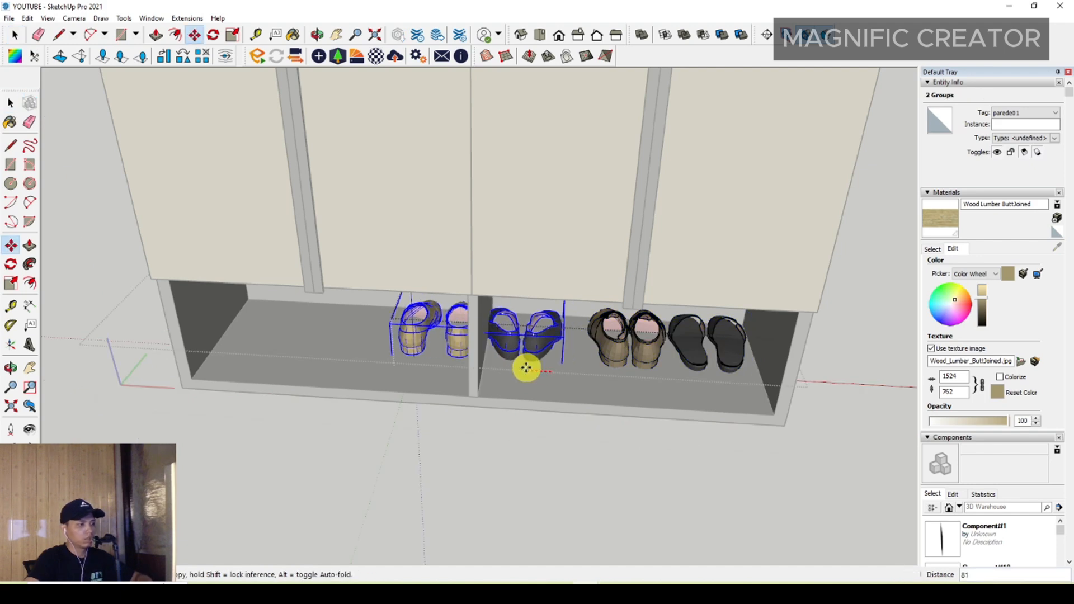
click(420, 364)
key(space)
middle_drag(421, 364, 660, 394)
click(578, 386)
Select the complete wardrobe with its shoes and place a copy to its right along the green axis
scroll(520, 375, down, 3)
scroll(565, 342, up, 3)
middle_drag(566, 343, 507, 407)
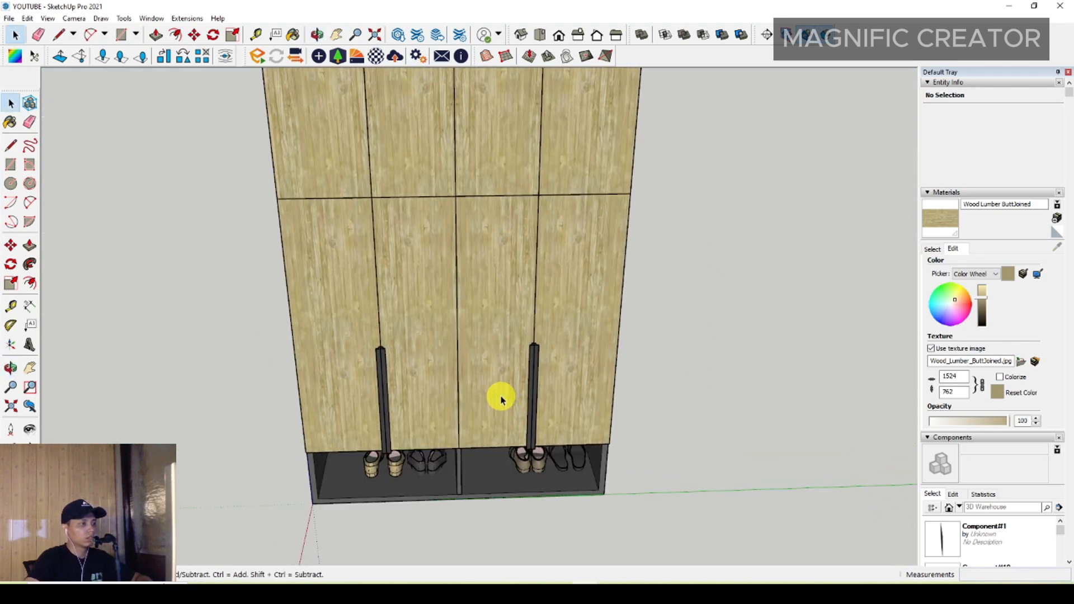
scroll(484, 389, down, 5)
middle_drag(479, 319, 365, 218)
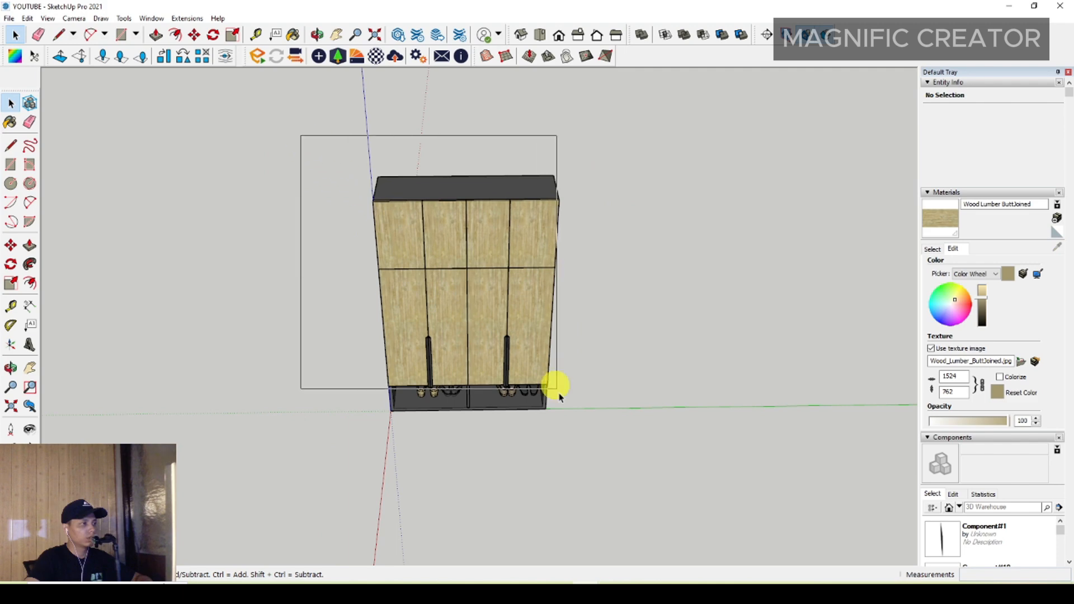
drag(559, 395, 558, 394)
scroll(406, 348, up, 3)
click(10, 247)
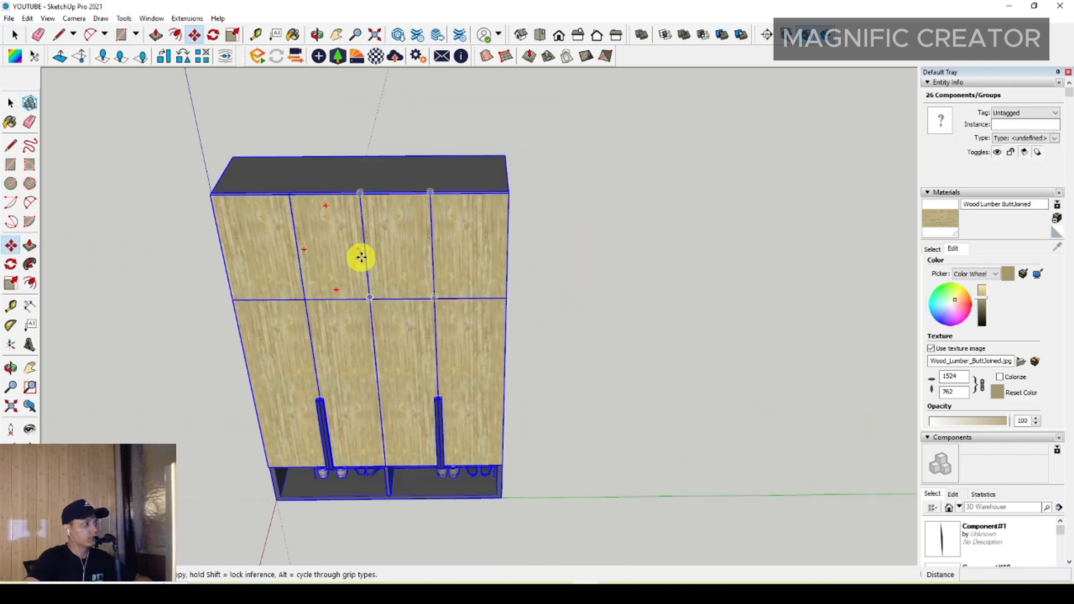
click(341, 251)
key(ctrl)
click(704, 255)
key(space)
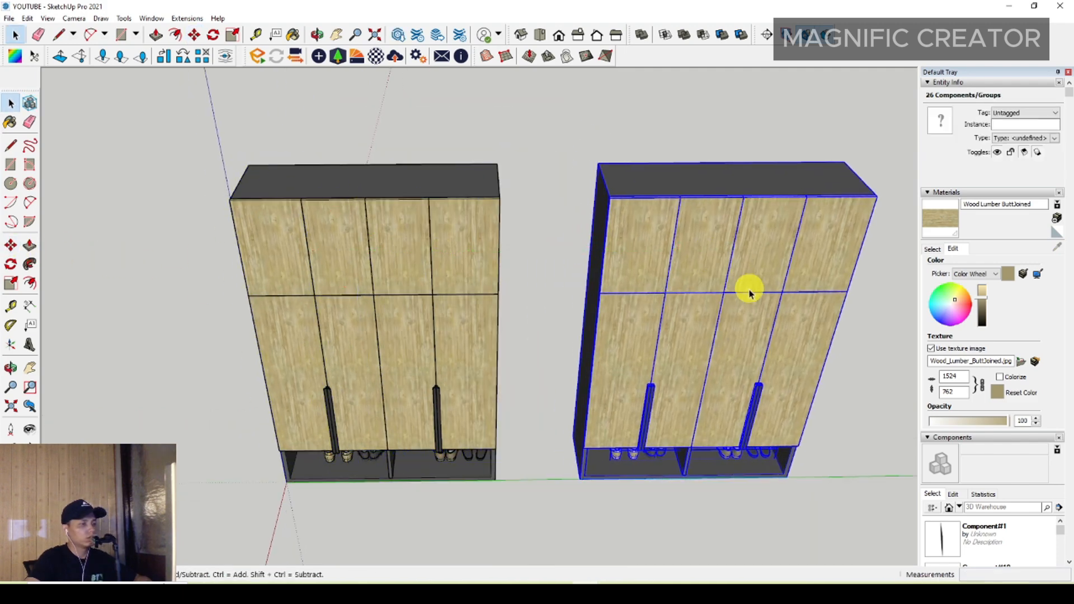
On the copied wardrobe, rotate the leftmost upper and lower doors with their handle outward about the outer front corner to open them
middle_drag(750, 293, 758, 330)
shift+middle_drag(758, 330, 525, 345)
click(694, 288)
scroll(417, 307, up, 2)
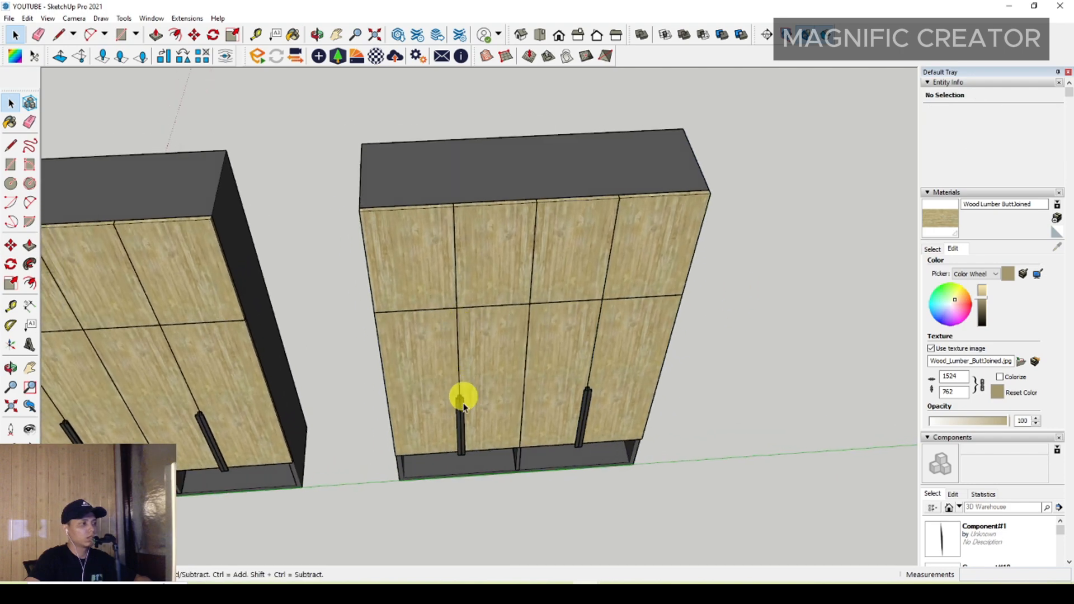
scroll(454, 406, up, 3)
scroll(442, 336, down, 5)
ctrl+click(549, 343)
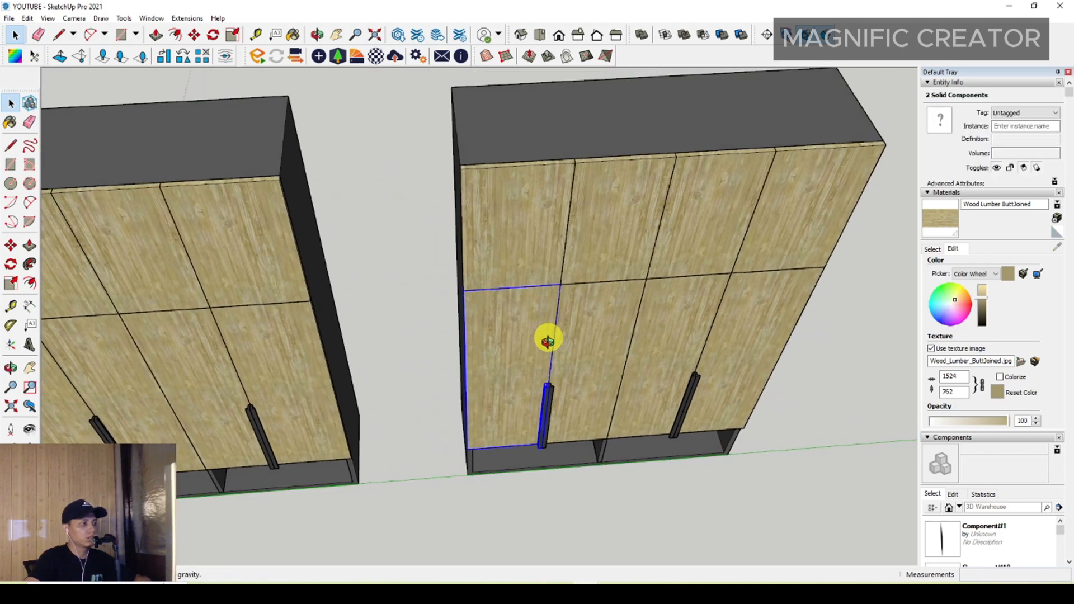
middle_drag(492, 268, 475, 299)
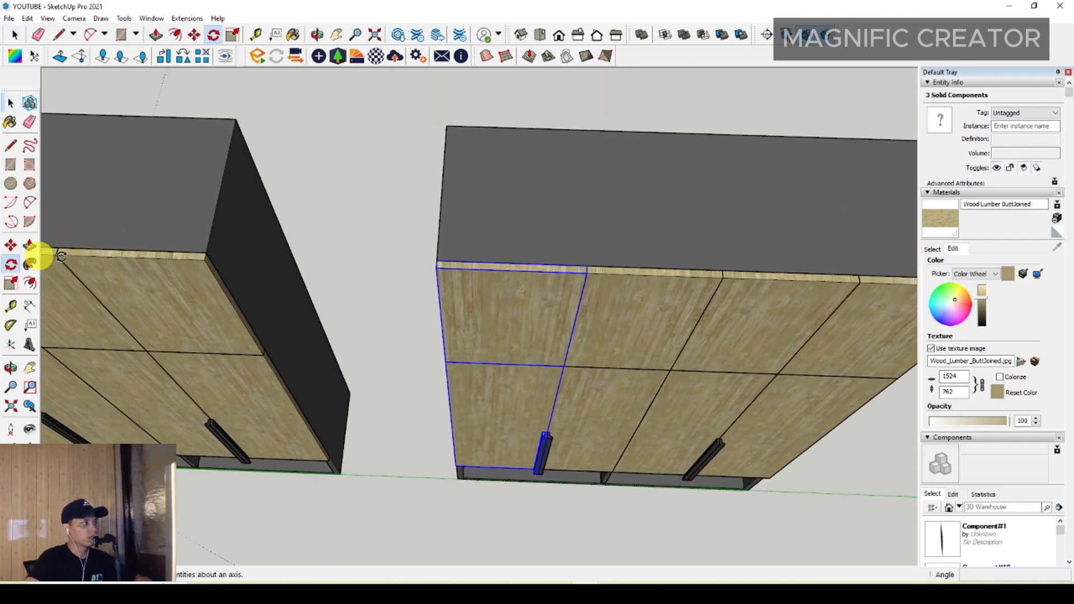
scroll(436, 260, up, 3)
click(501, 259)
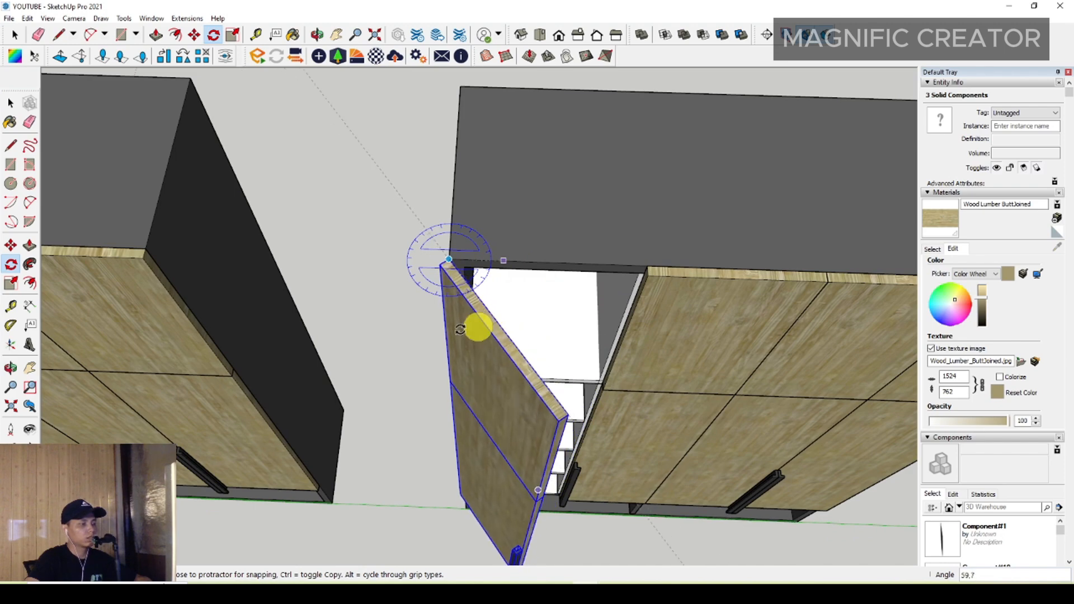
click(361, 311)
key(space)
scroll(444, 299, down, 3)
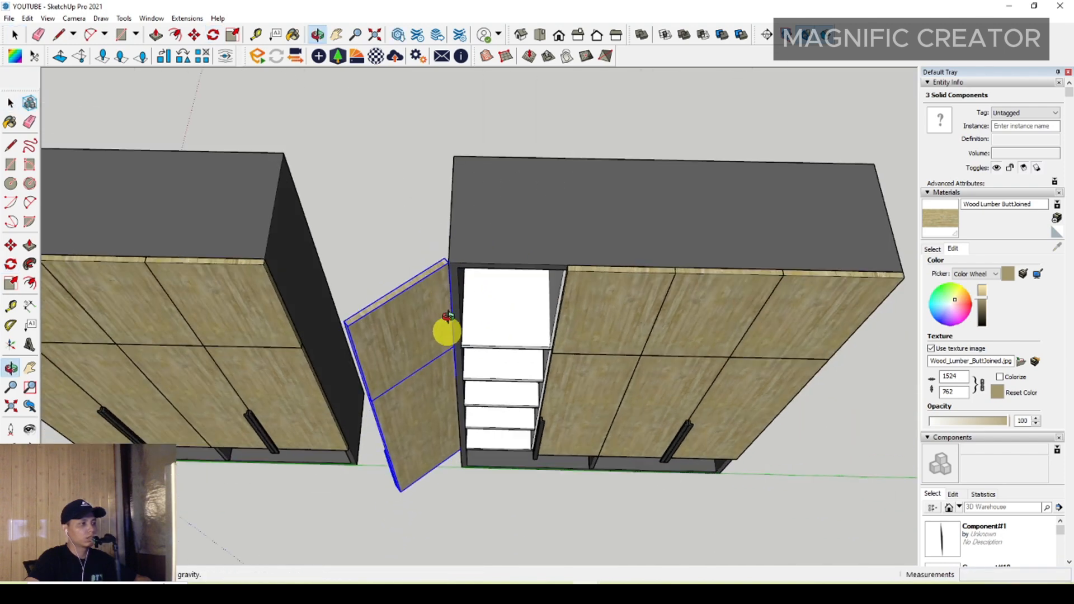
Rotate only the copy's leftmost upper door back by about 69° about its hinge corner, leaving it less open than the lower door
middle_drag(446, 331, 407, 354)
scroll(457, 330, up, 4)
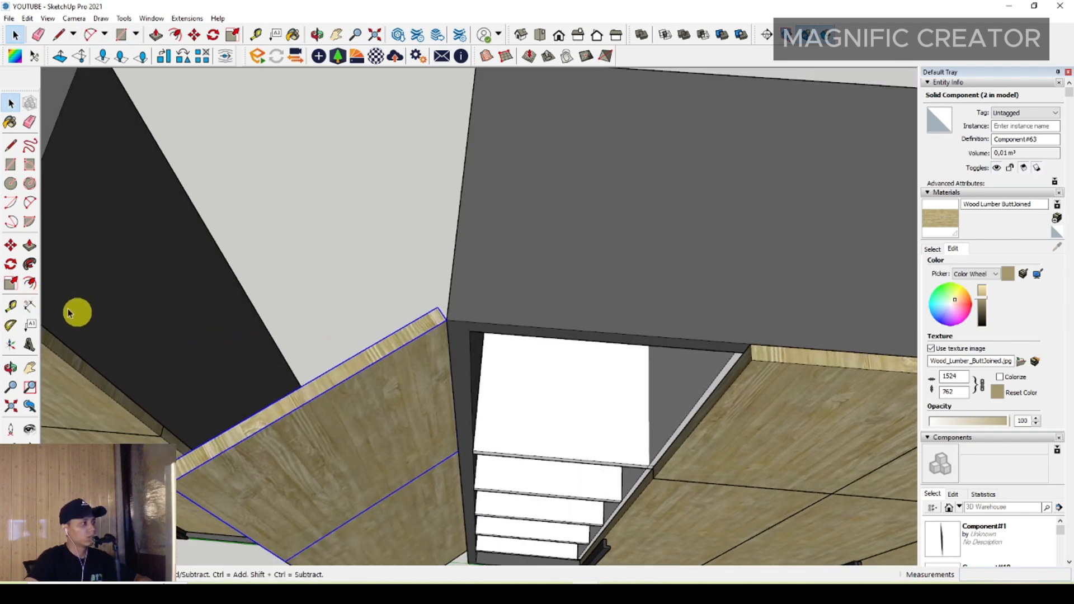
click(12, 265)
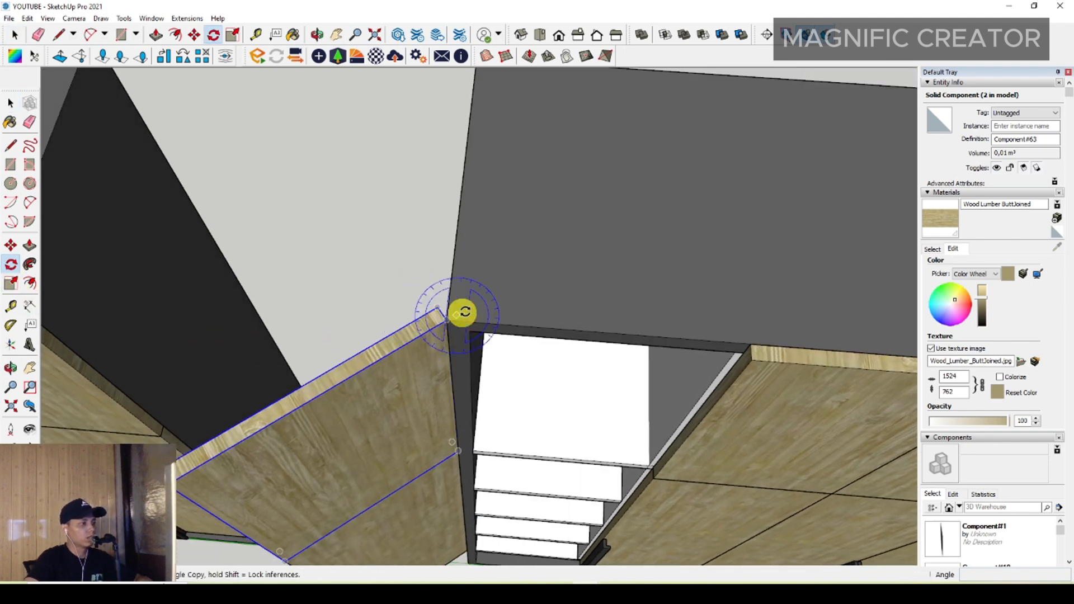
scroll(442, 322, up, 2)
click(385, 351)
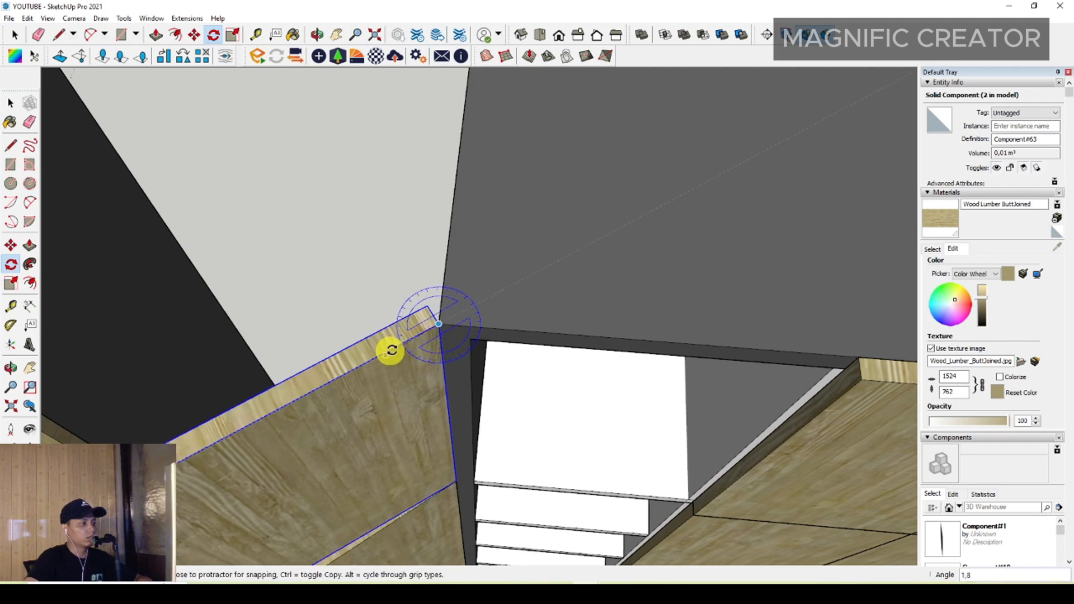
scroll(390, 351, down, 1)
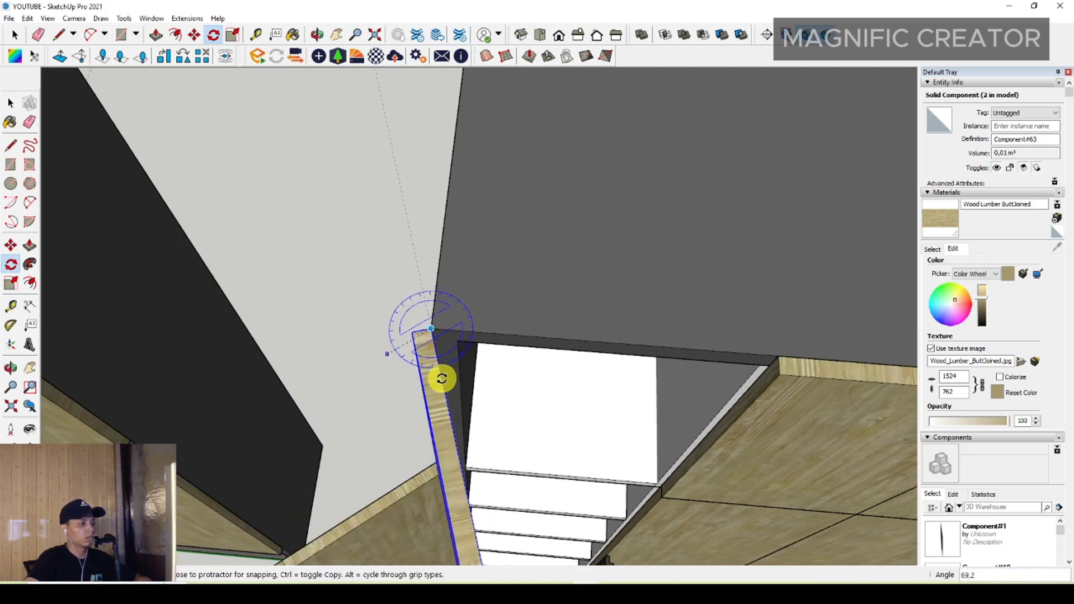
click(439, 360)
key(space)
Open the copy's second upper and lower doors with their handle by rotating them about 54° around their right-hand edge
scroll(580, 432, down, 5)
scroll(523, 284, up, 3)
scroll(492, 347, up, 2)
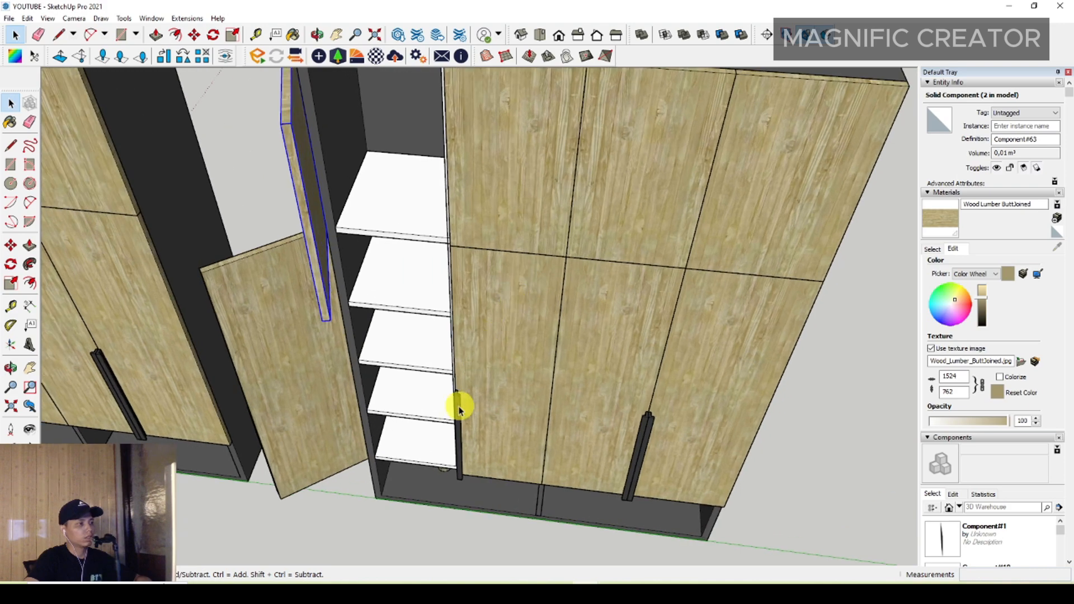
middle_drag(543, 298, 505, 386)
shift+click(471, 235)
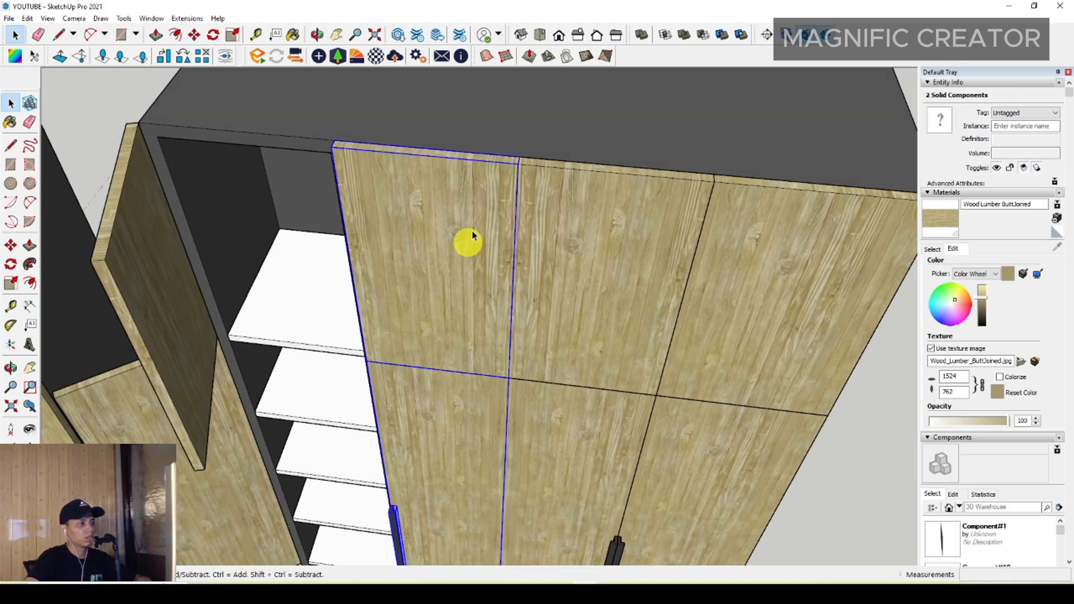
middle_drag(471, 235, 474, 301)
click(13, 268)
scroll(517, 287, up, 2)
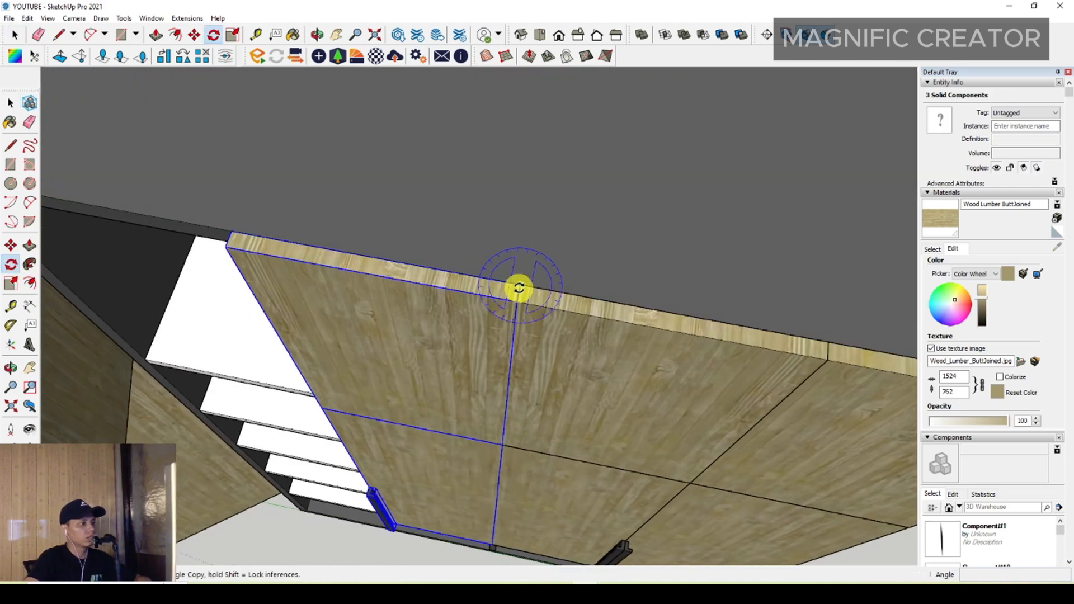
scroll(481, 319, down, 3)
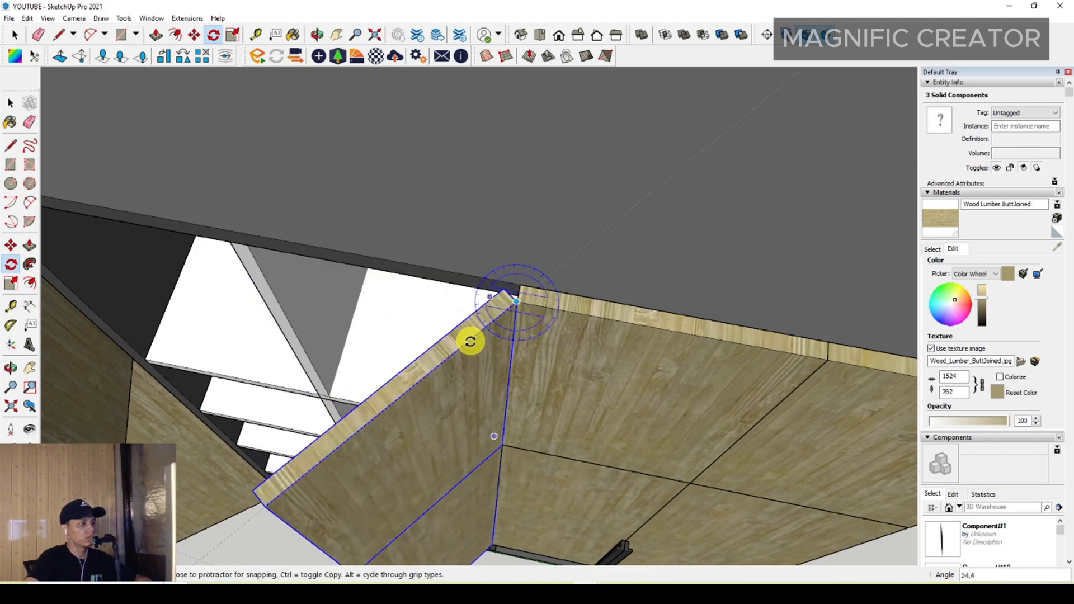
key(space)
Open the copy's rightmost upper and lower doors with their handle by rotating them about 128° around the outer front corner
scroll(473, 352, down, 2)
middle_drag(464, 372, 550, 417)
scroll(550, 416, up, 2)
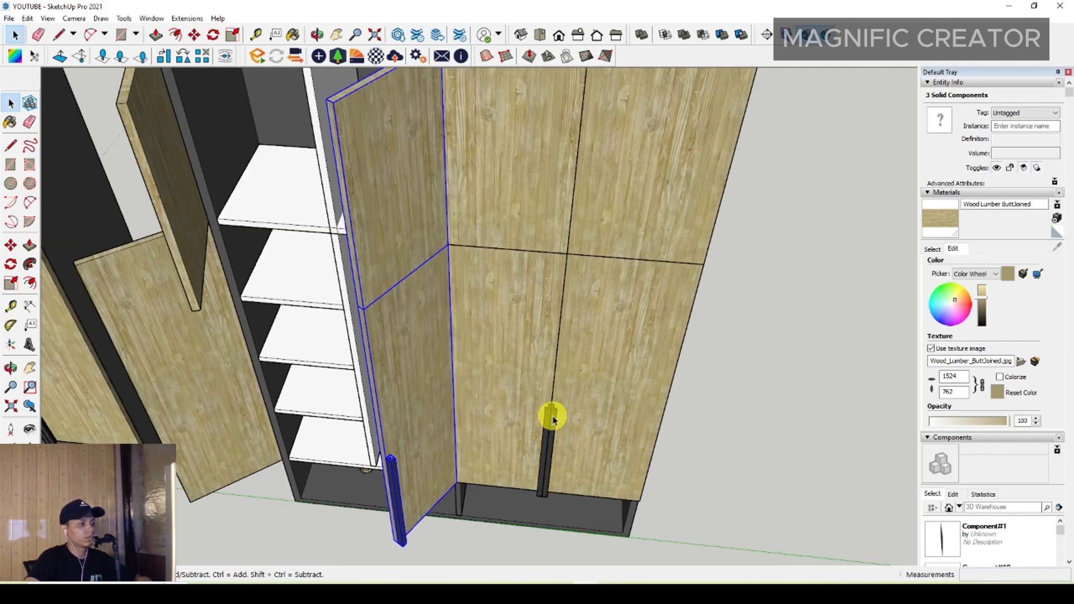
middle_drag(619, 198, 51, 263)
click(12, 264)
scroll(484, 363, up, 2)
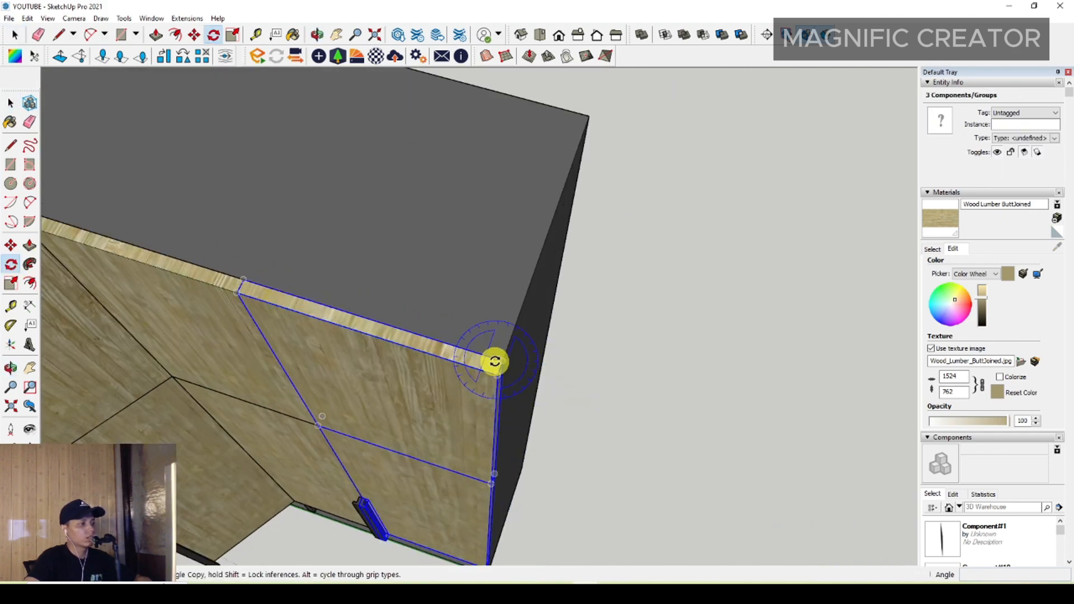
click(459, 348)
scroll(459, 349, down, 1)
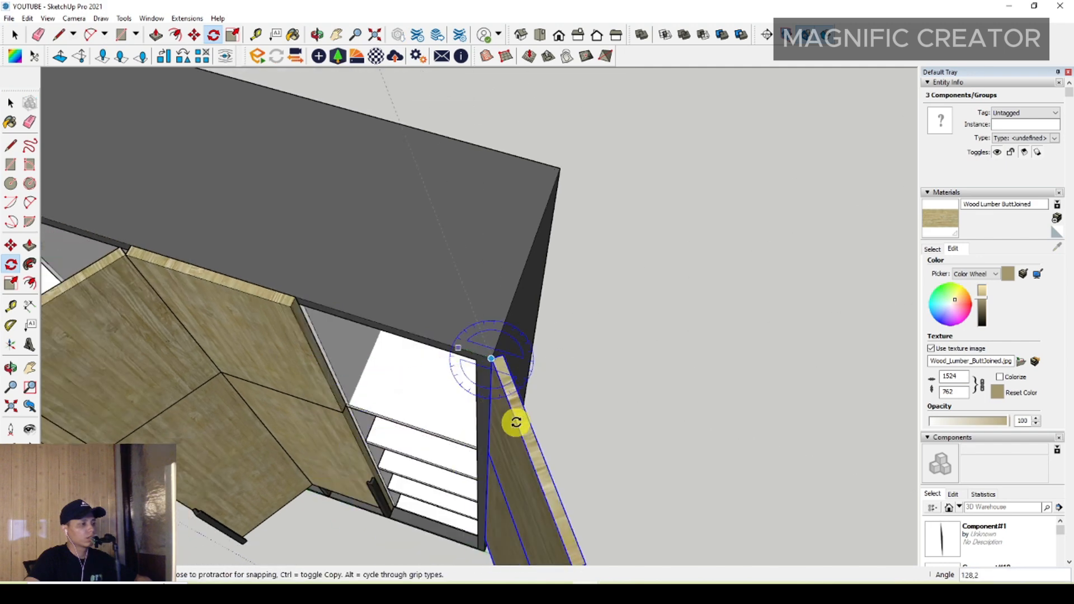
click(514, 423)
key(space)
Rotate only the copy's rightmost upper door partly back about its hinge corner, leaving it less open than the lower door
scroll(465, 379, down, 3)
middle_drag(467, 378, 532, 400)
click(537, 357)
scroll(538, 357, up, 2)
click(10, 267)
scroll(478, 372, up, 2)
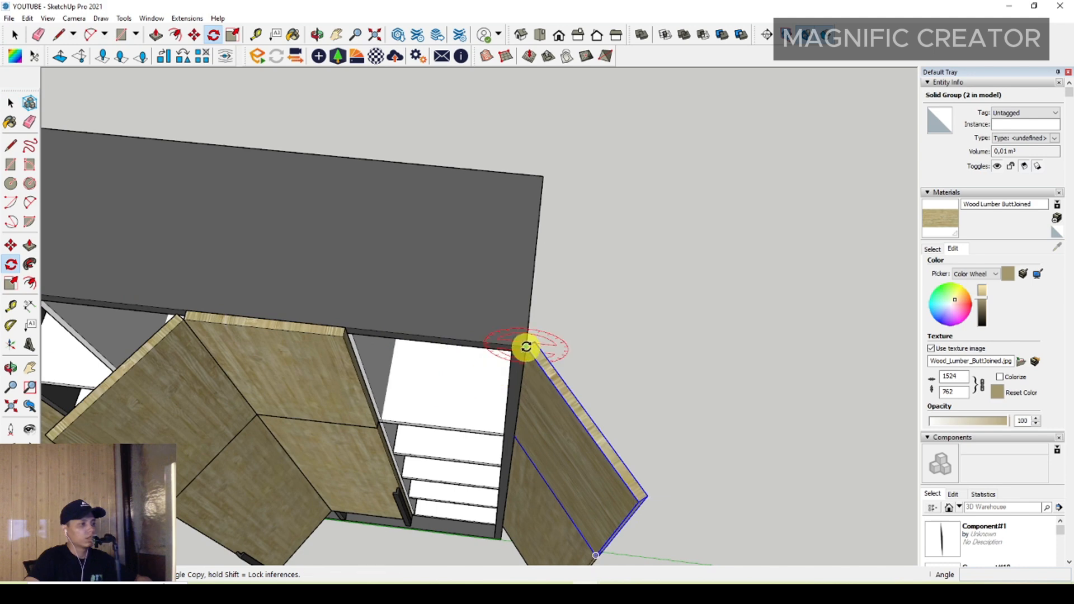
scroll(526, 348, up, 3)
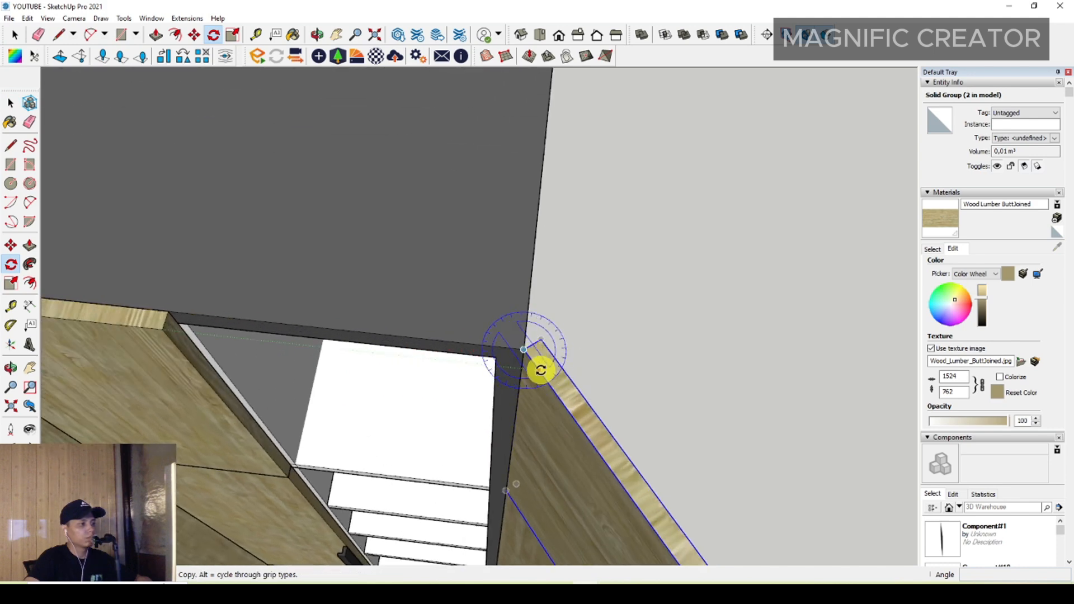
scroll(523, 369, down, 3)
key(space)
Examine the closed wardrobe and the open copy side by side from the front, checking the door positions and interior
scroll(487, 342, down, 5)
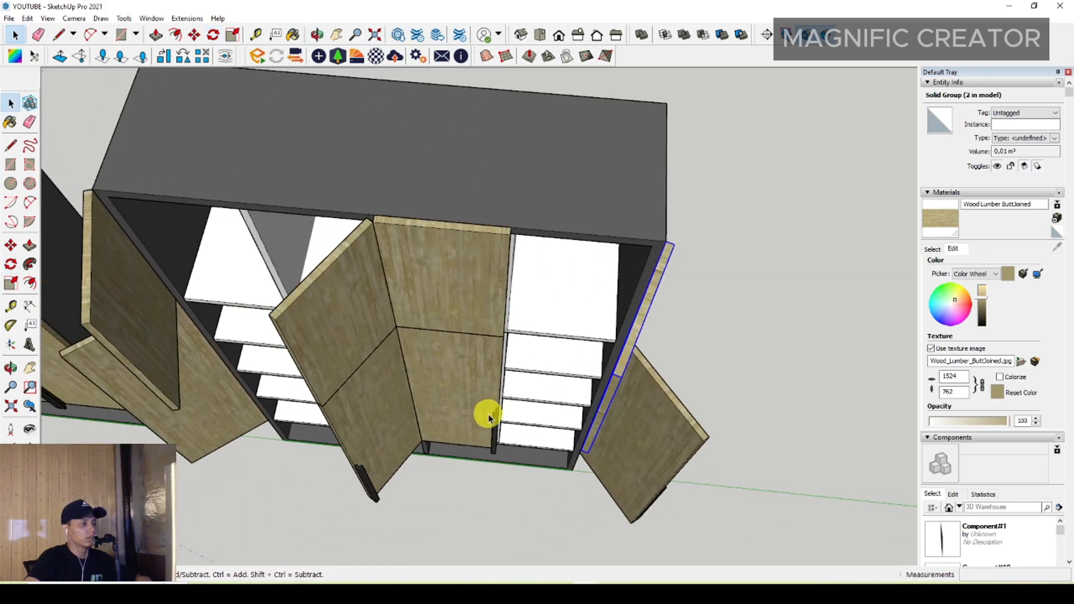
scroll(481, 398, down, 4)
middle_drag(472, 380, 638, 122)
scroll(535, 270, down, 2)
middle_drag(536, 274, 554, 235)
scroll(547, 295, up, 1)
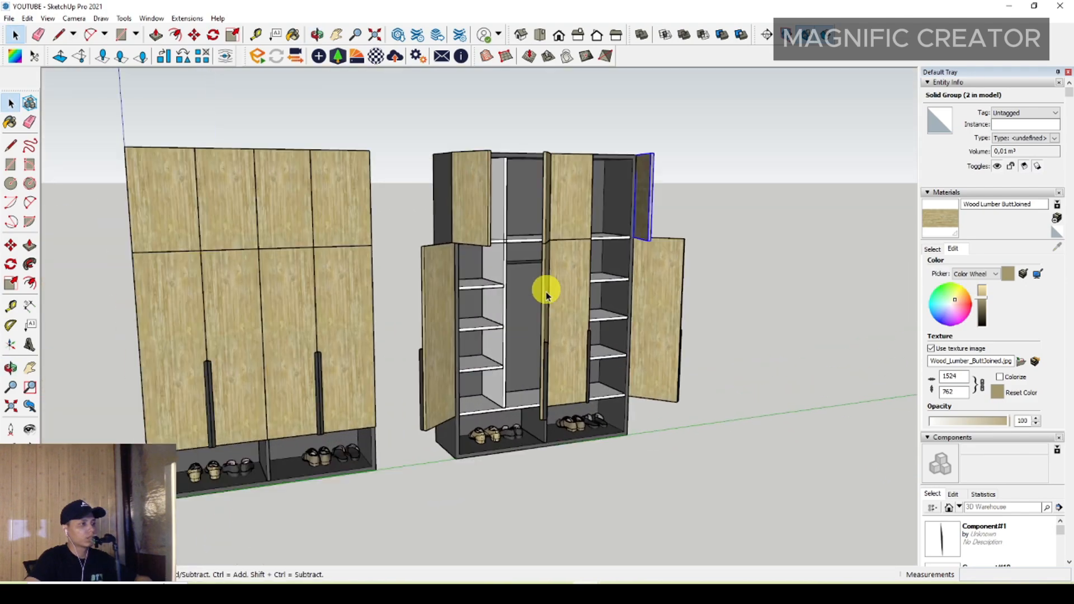
middle_drag(546, 295, 510, 338)
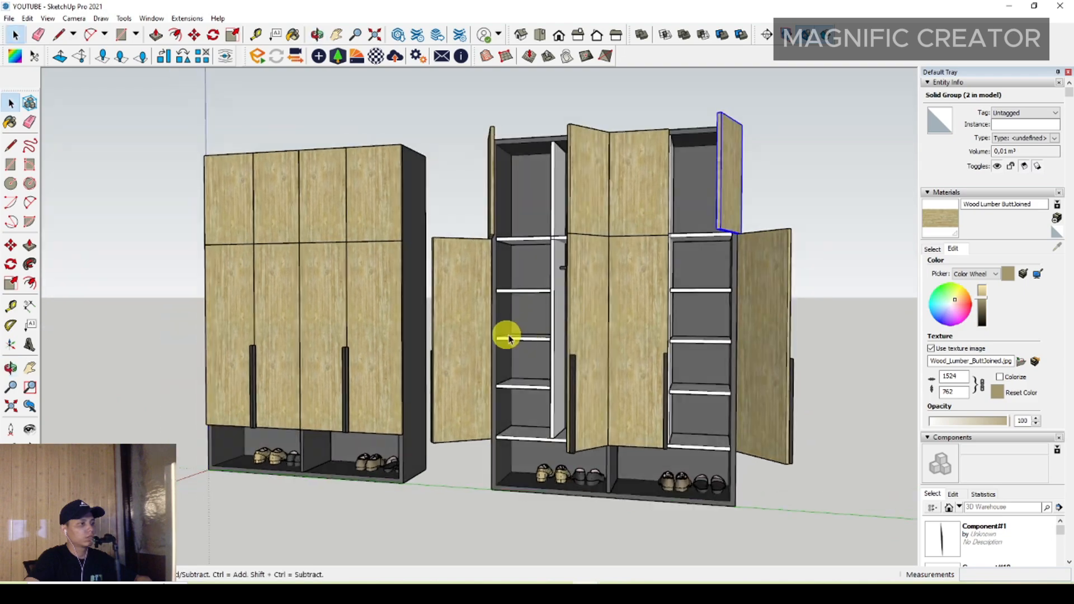
scroll(508, 338, down, 2)
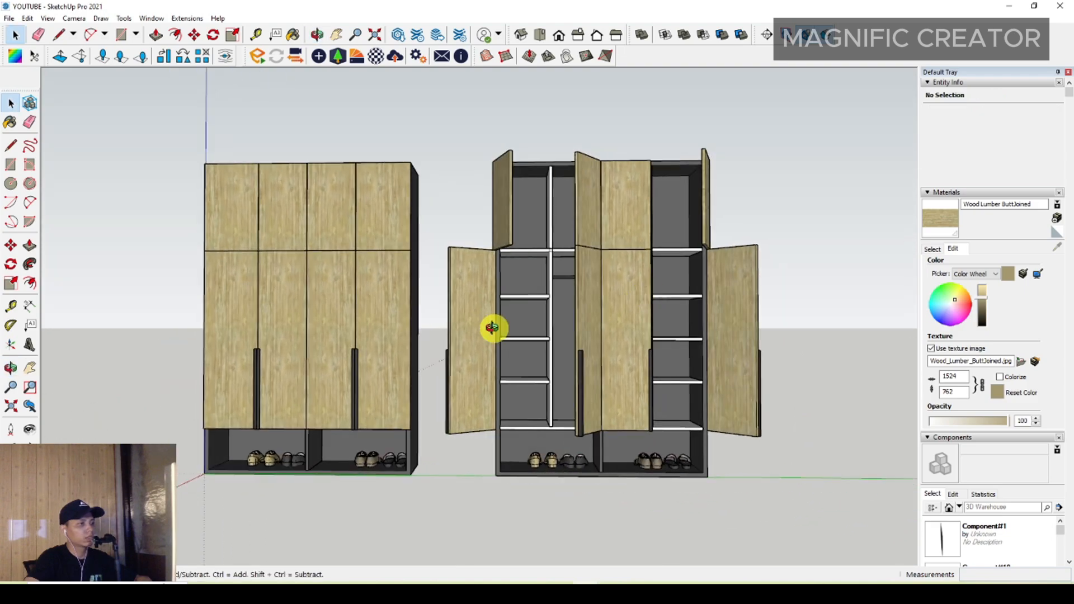